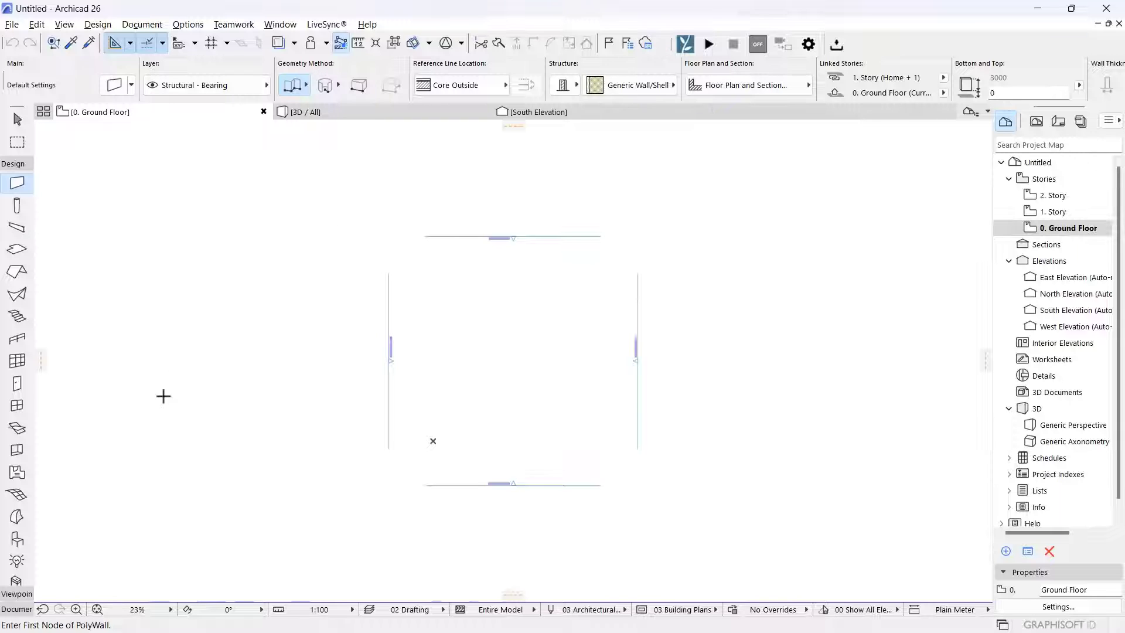
Bring up the Windows task switcher over the untitled Archicad project with Alt+Tab
{"action": "key", "text": "alt+Tab"}
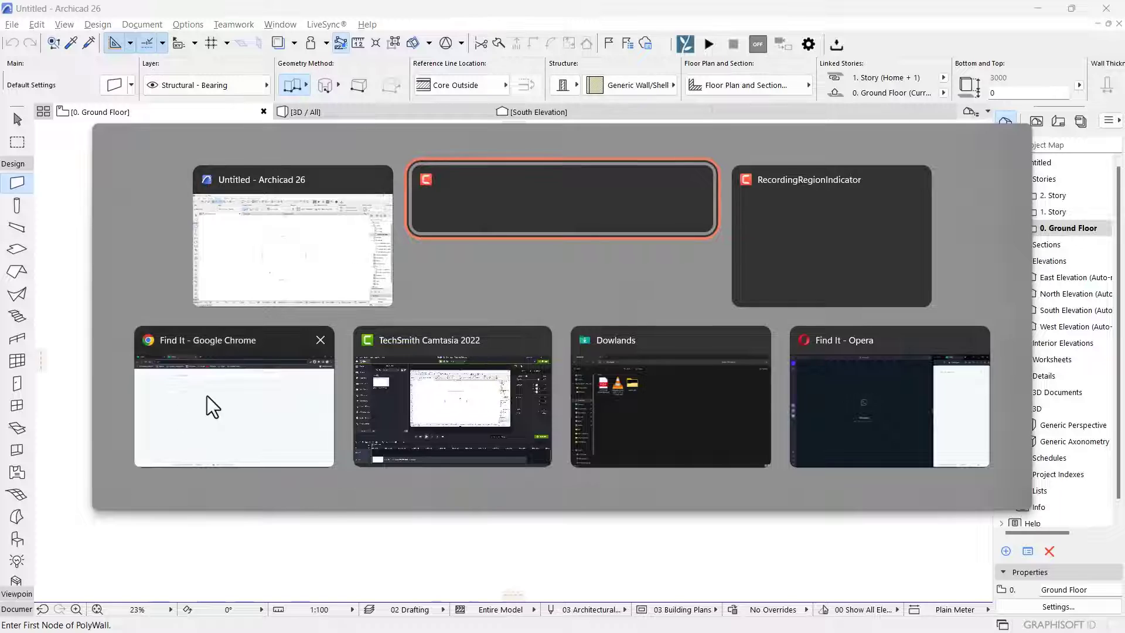
Switch to Google Chrome and go to the archibaseplanet.com home page from the address bar
{"action": "left_click", "coordinate": [210, 397]}
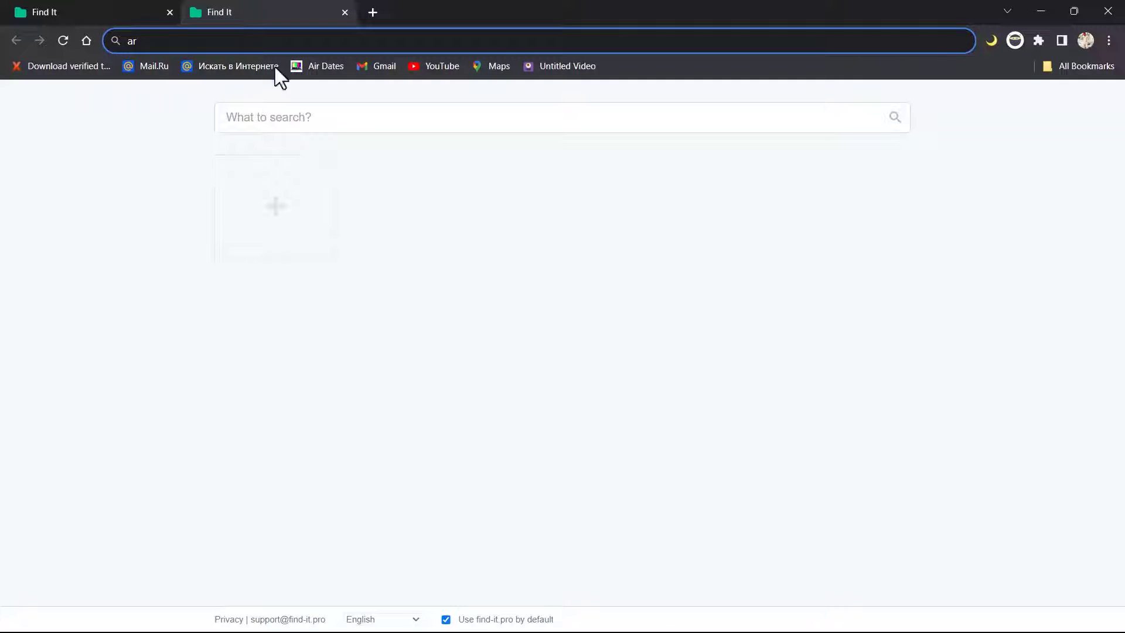
{"action": "left_click", "coordinate": [182, 41]}
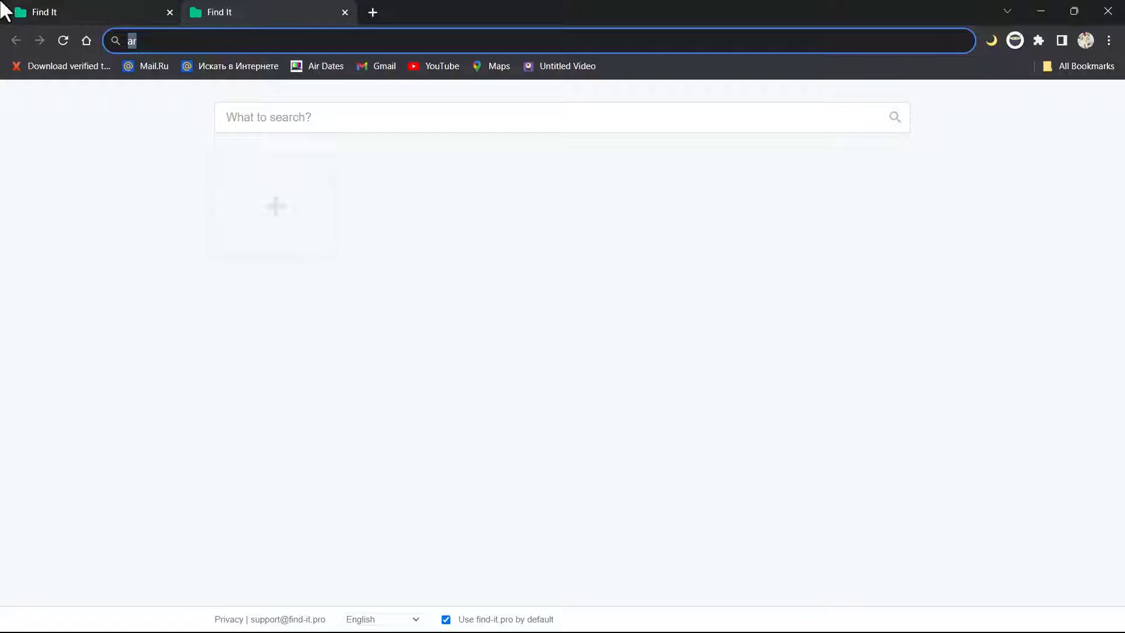
{"action": "type", "text": "archibaseplanet.com/gdl/tag/Chess"}
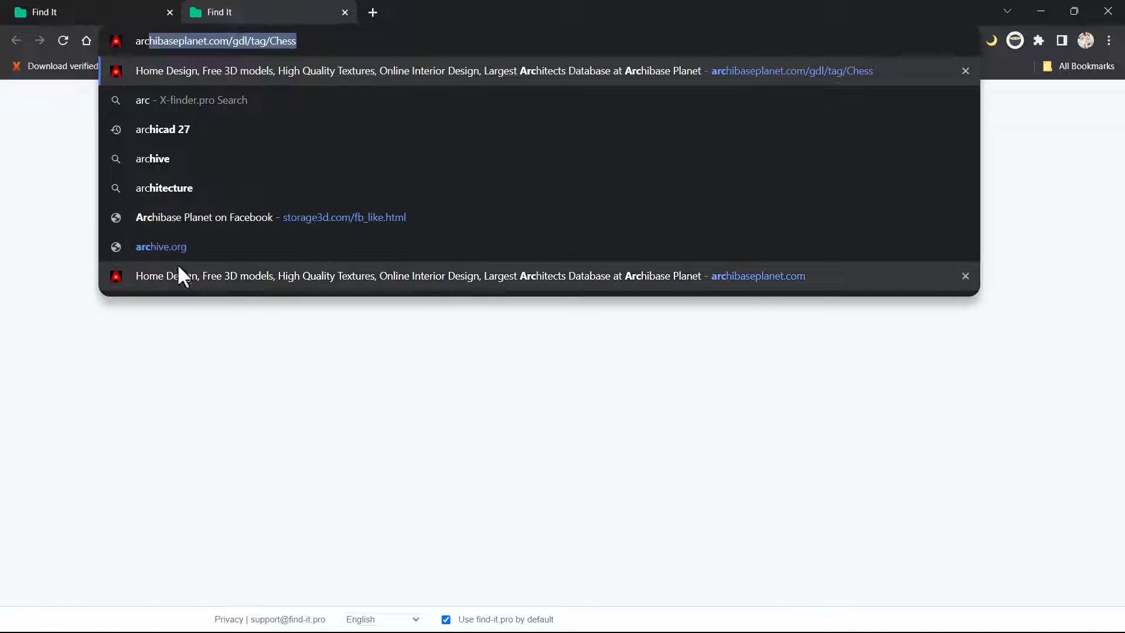
{"action": "left_click", "coordinate": [173, 284]}
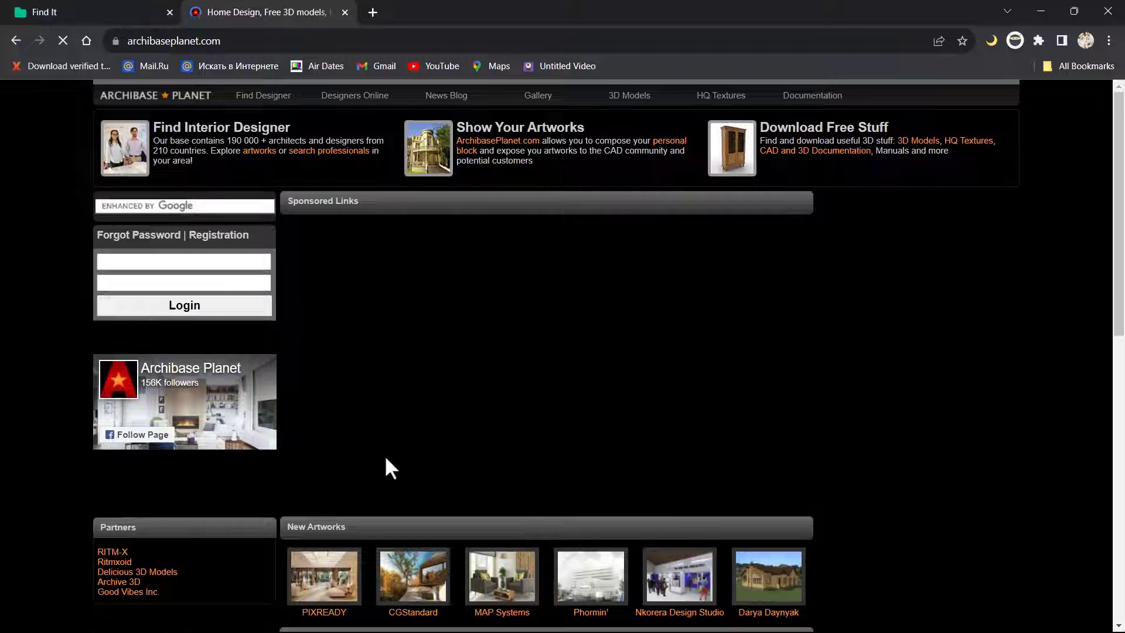
Run an Archibase Planet site search for 'sofa', choosing the SOFA suggestion
{"action": "scroll", "coordinate": [491, 467], "scroll_direction": "down", "scroll_amount": 4}
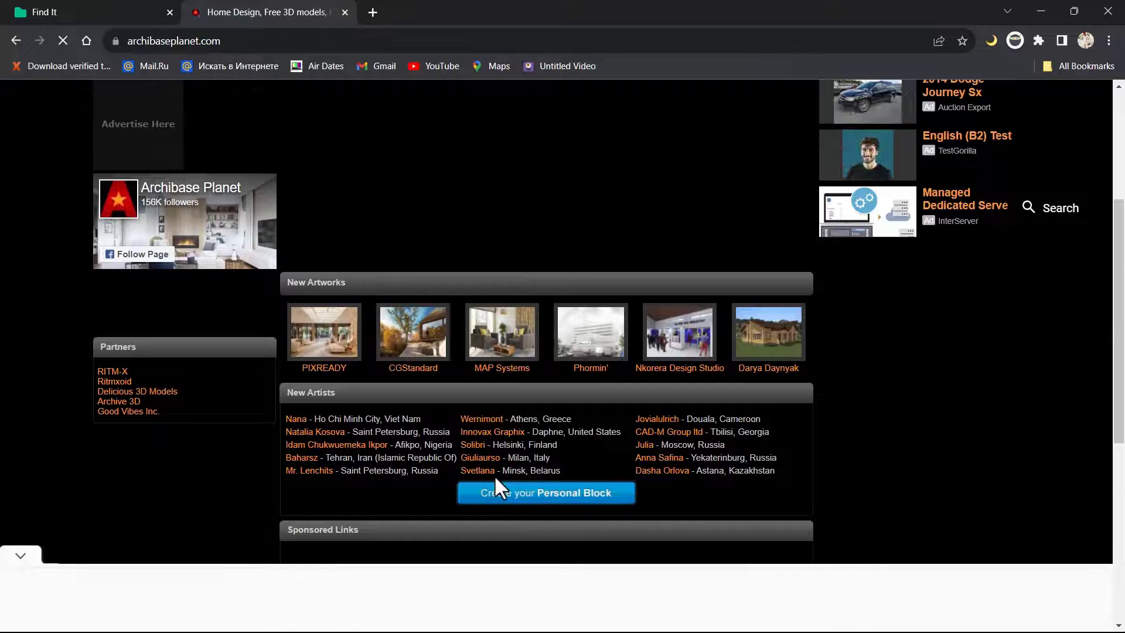
{"action": "scroll", "coordinate": [446, 423], "scroll_direction": "down", "scroll_amount": 4}
{"action": "scroll", "coordinate": [459, 392], "scroll_direction": "up", "scroll_amount": 6}
{"action": "scroll", "coordinate": [391, 267], "scroll_direction": "up", "scroll_amount": 2}
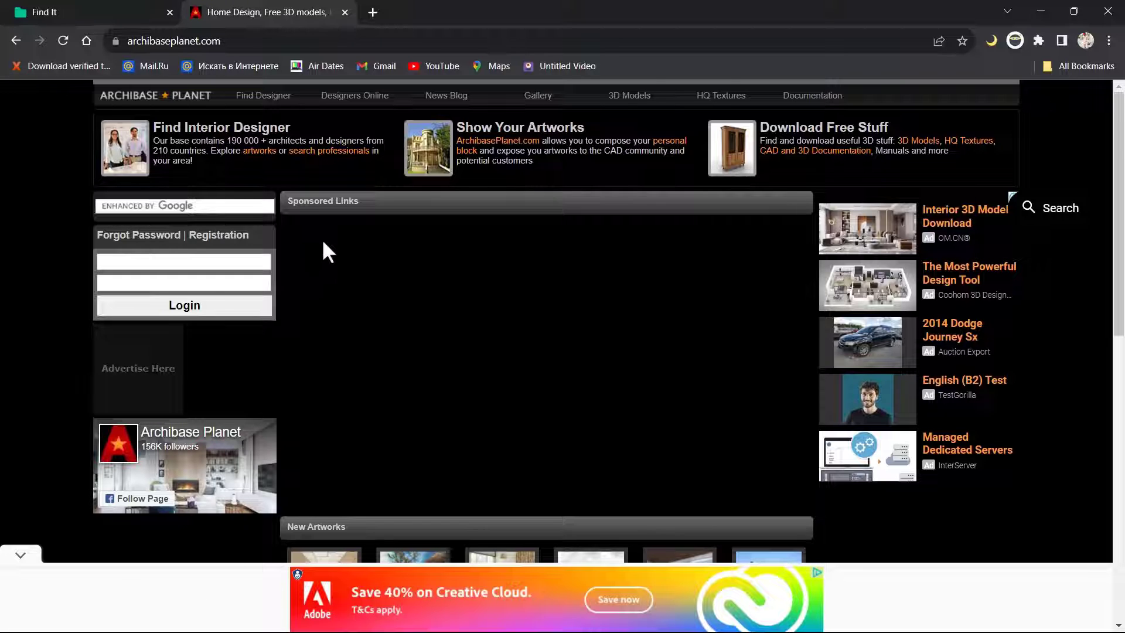
{"action": "scroll", "coordinate": [298, 344], "scroll_direction": "down", "scroll_amount": 1}
{"action": "scroll", "coordinate": [298, 346], "scroll_direction": "up", "scroll_amount": 1}
{"action": "left_click", "coordinate": [183, 205]}
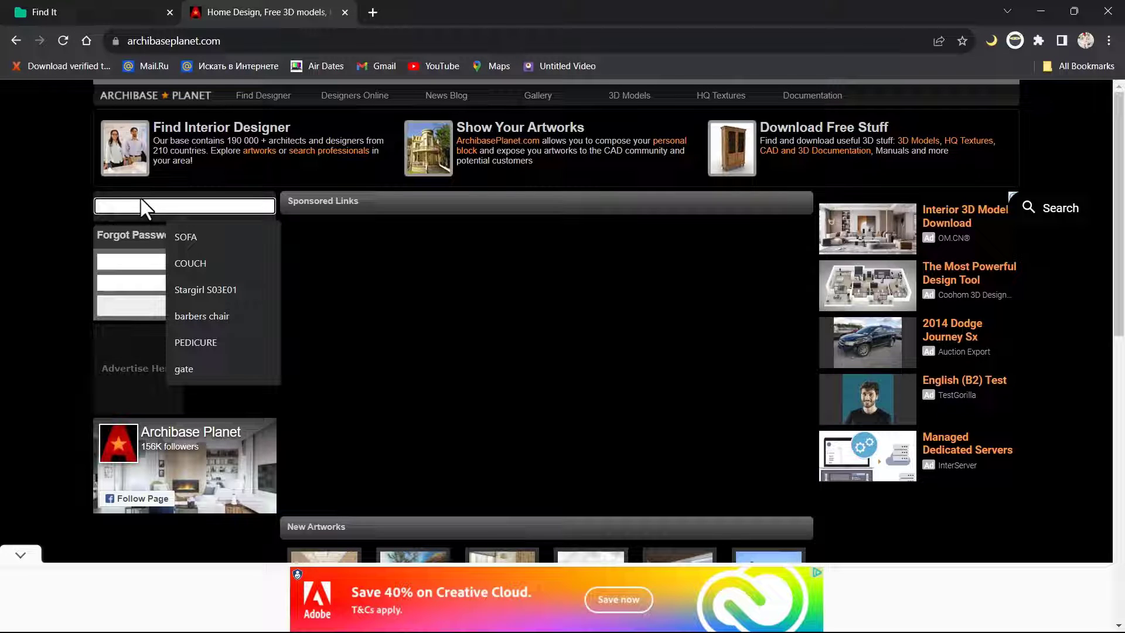
{"action": "type", "text": "sof"}
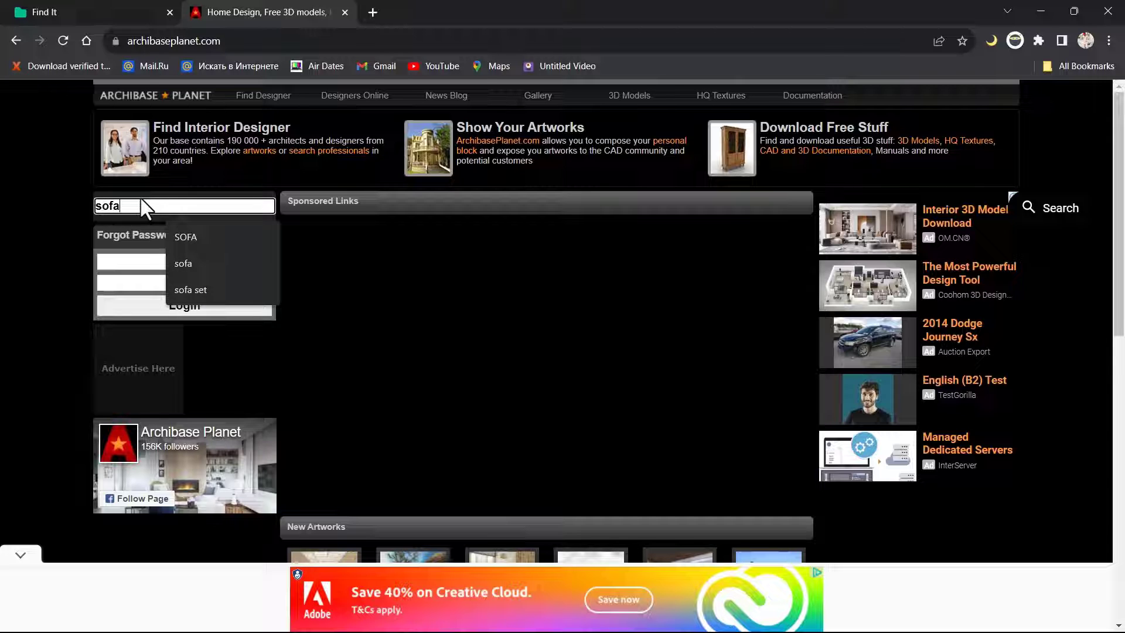
{"action": "type", "text": "a"}
{"action": "left_click", "coordinate": [180, 236]}
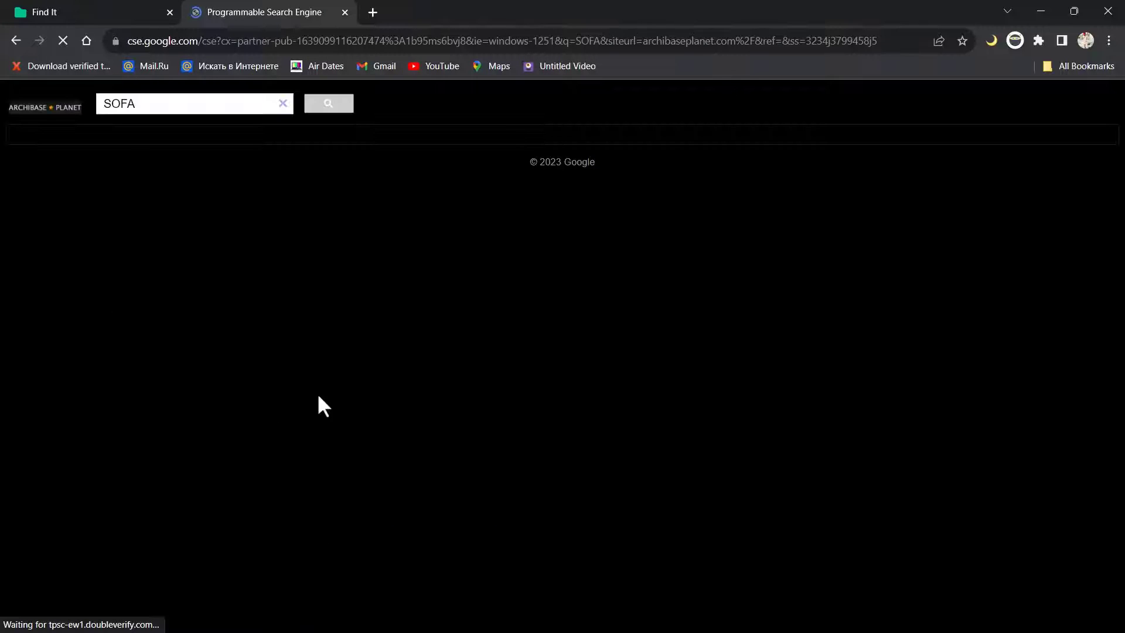
Open the 3D Model Sofa search result and browse all models tagged Sofa
{"action": "scroll", "coordinate": [264, 410], "scroll_direction": "down", "scroll_amount": 5}
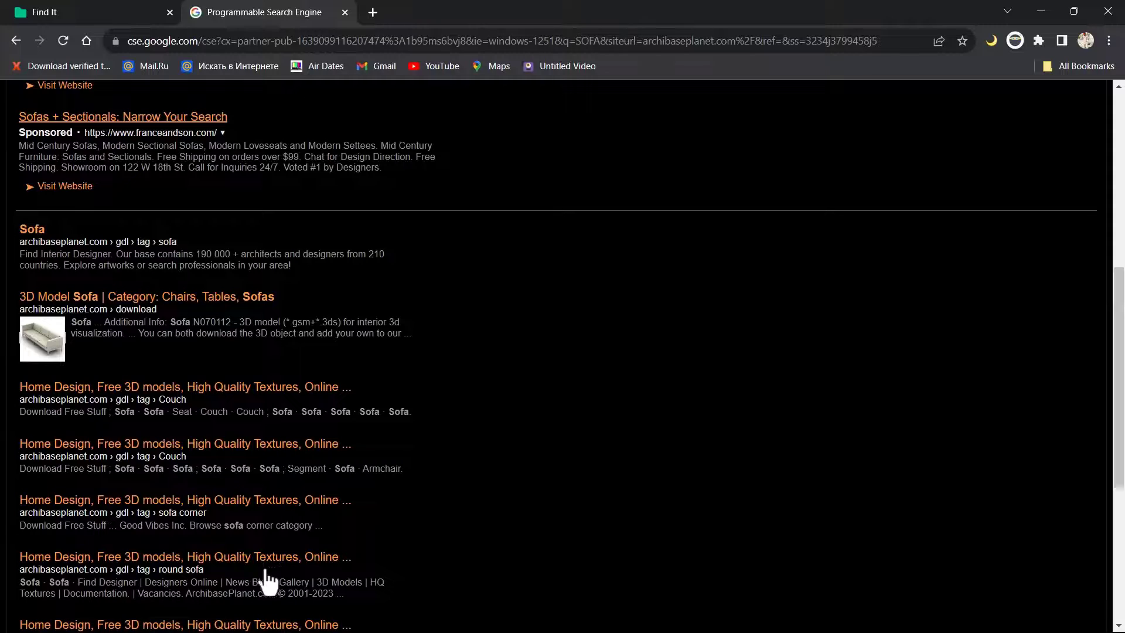
{"action": "left_click", "coordinate": [139, 306]}
{"action": "left_click", "coordinate": [146, 298]}
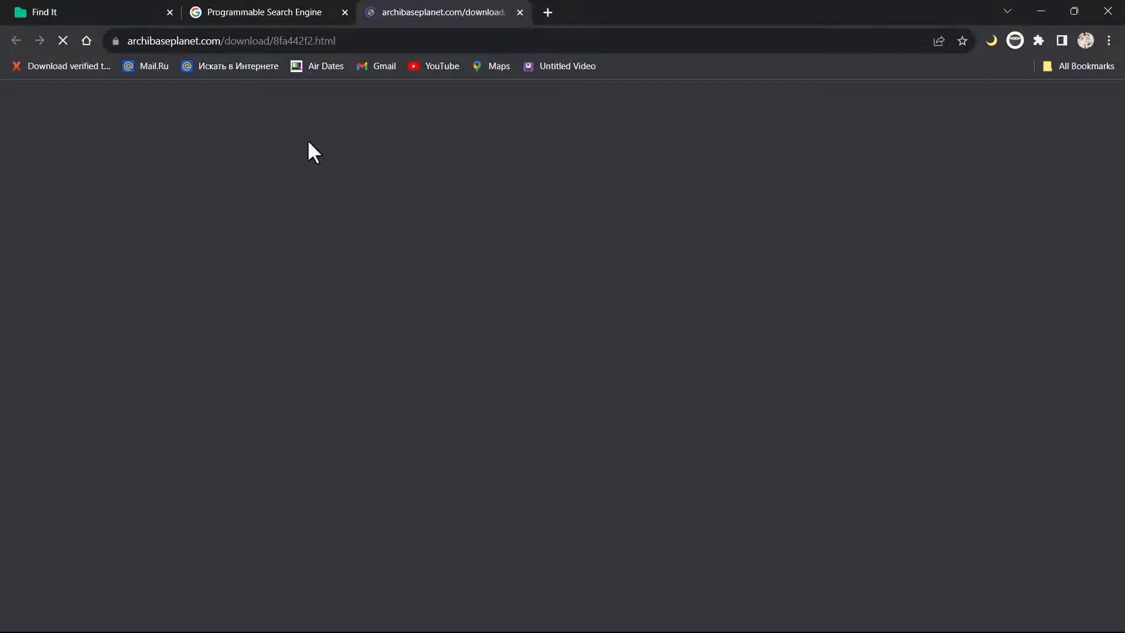
{"action": "scroll", "coordinate": [381, 399], "scroll_direction": "down", "scroll_amount": 5}
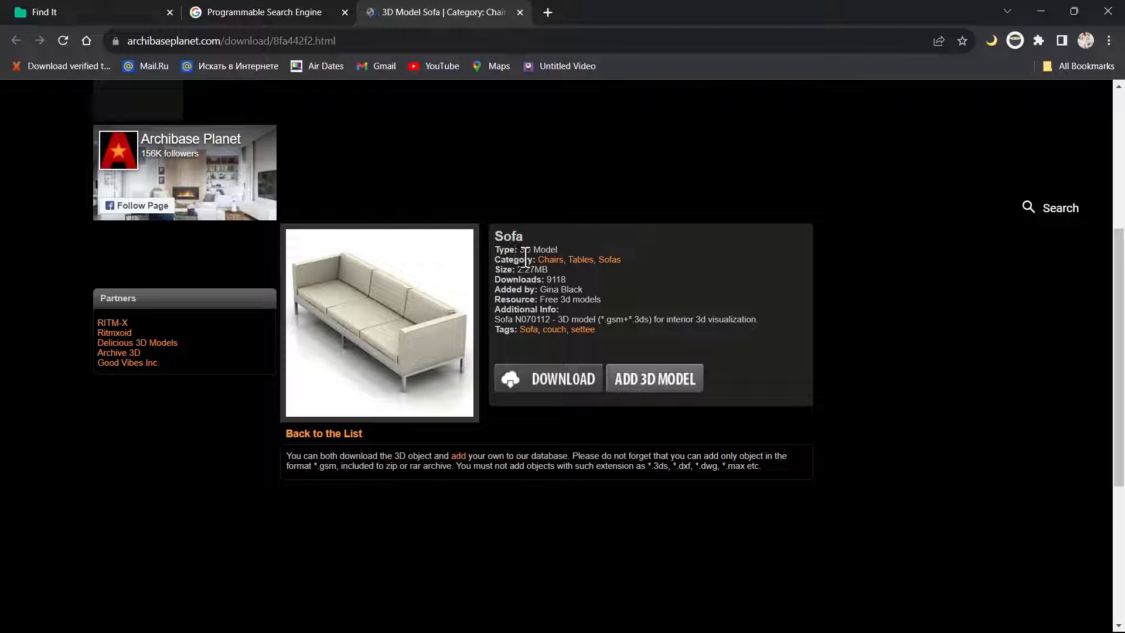
{"action": "left_click", "coordinate": [529, 332]}
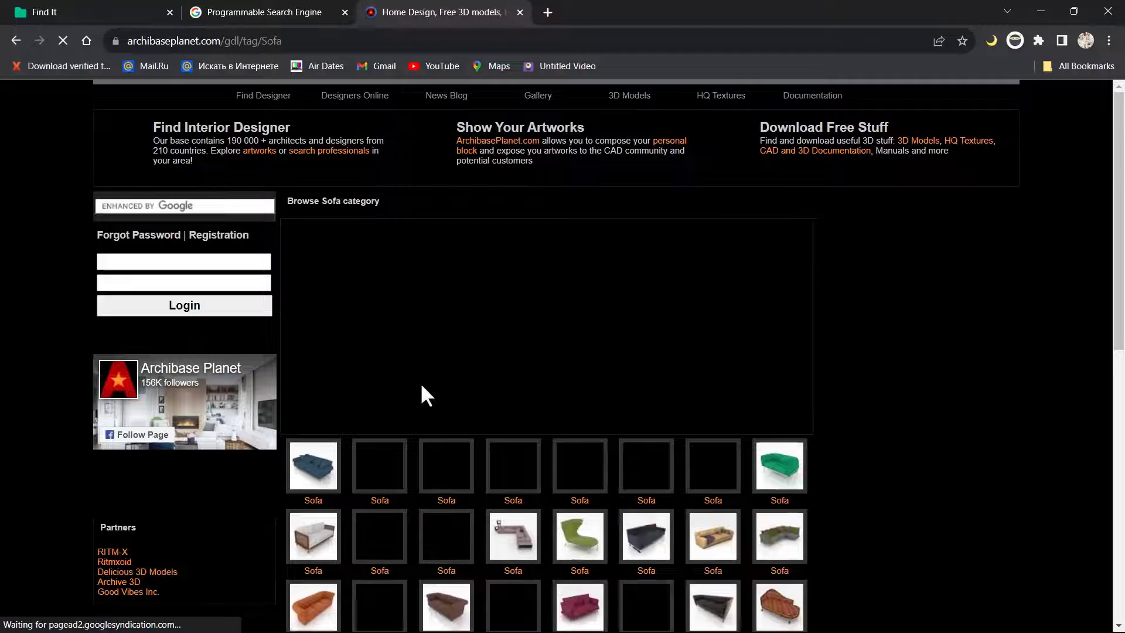
Go to page 49 of the sofa listings and open the Space Copenhagen Fly Collection sofa page
{"action": "scroll", "coordinate": [429, 367], "scroll_direction": "down", "scroll_amount": 3}
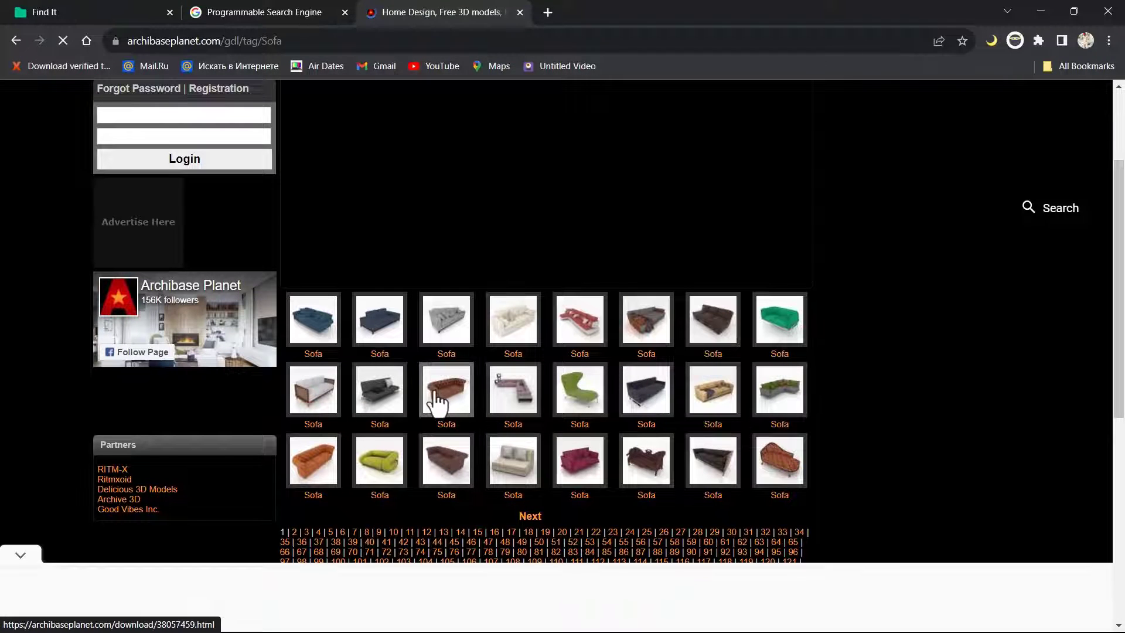
{"action": "scroll", "coordinate": [431, 374], "scroll_direction": "down", "scroll_amount": 1}
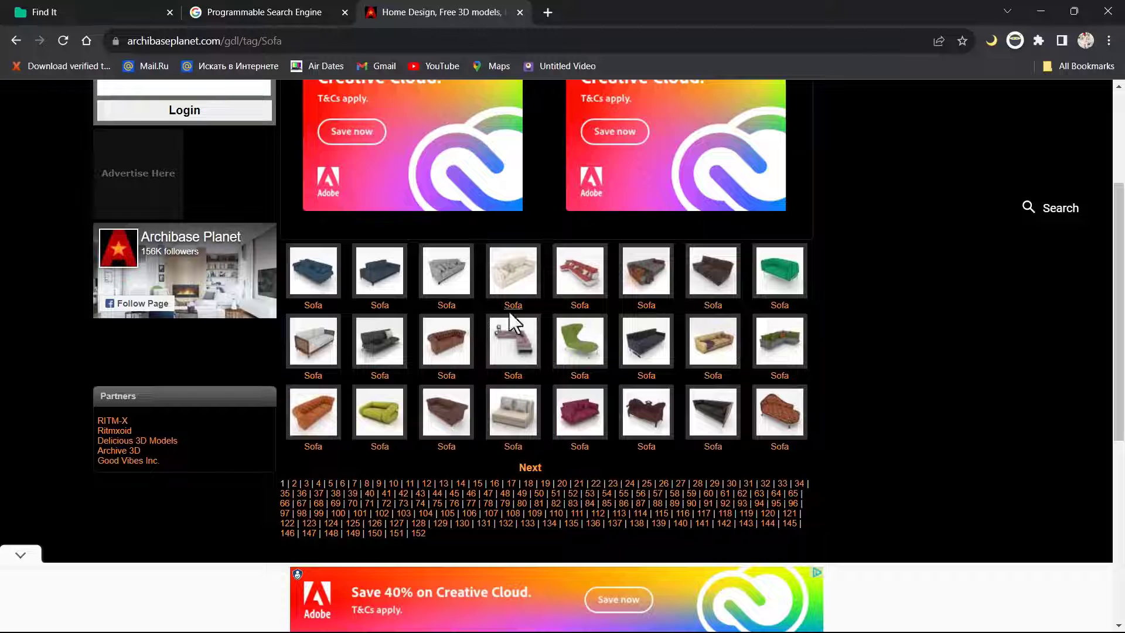
{"action": "scroll", "coordinate": [502, 389], "scroll_direction": "down", "scroll_amount": 2}
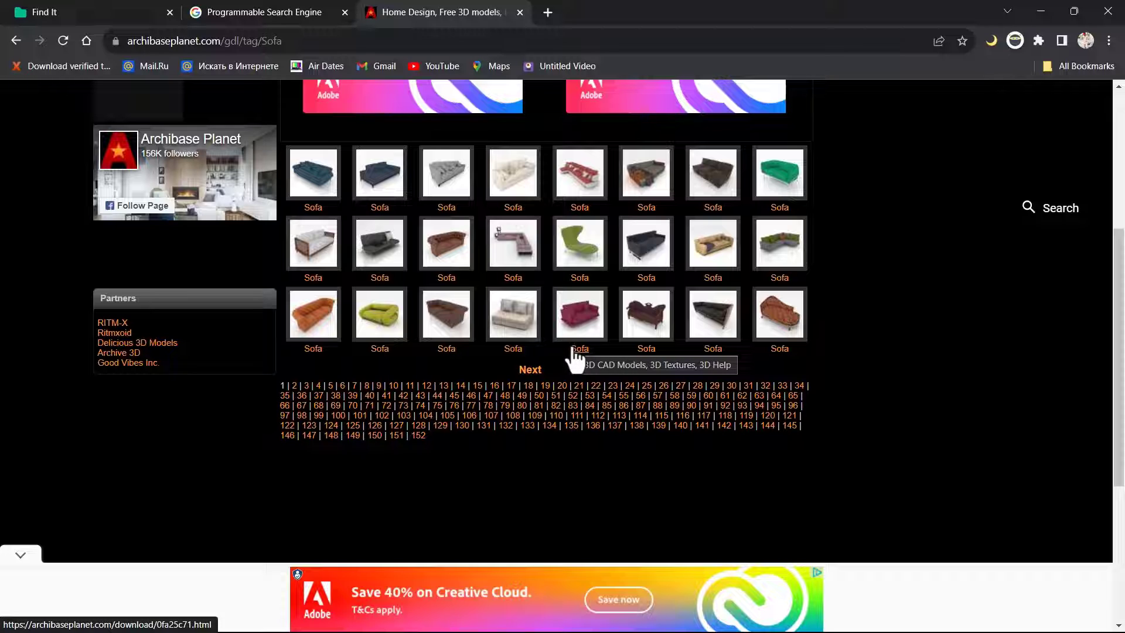
{"action": "left_click", "coordinate": [306, 388]}
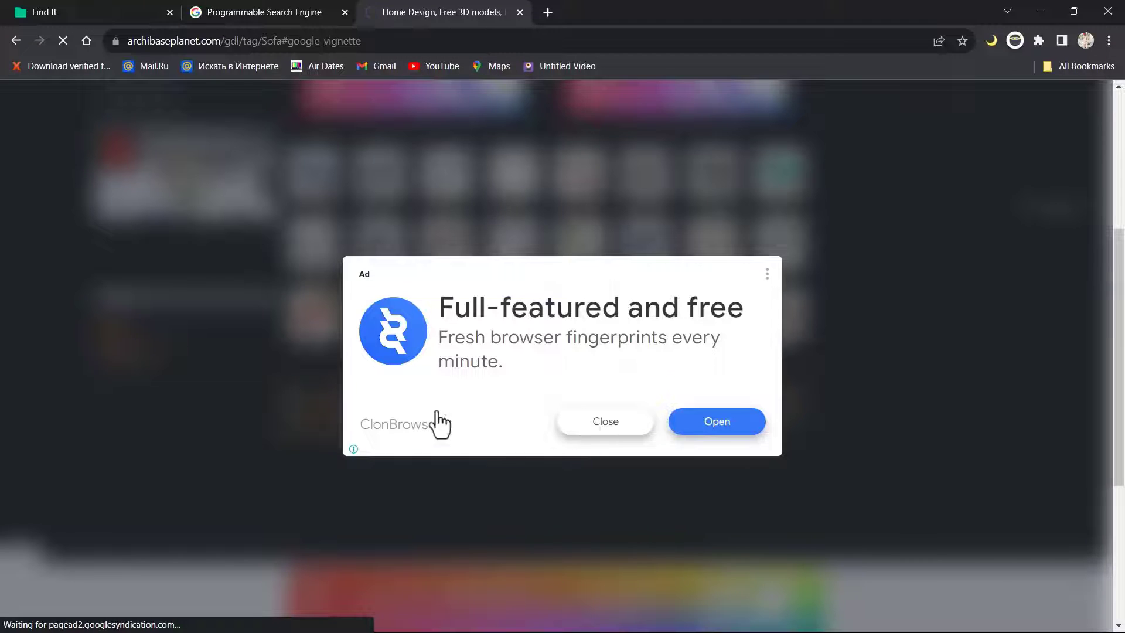
{"action": "left_click", "coordinate": [565, 420]}
{"action": "scroll", "coordinate": [389, 440], "scroll_direction": "down", "scroll_amount": 3}
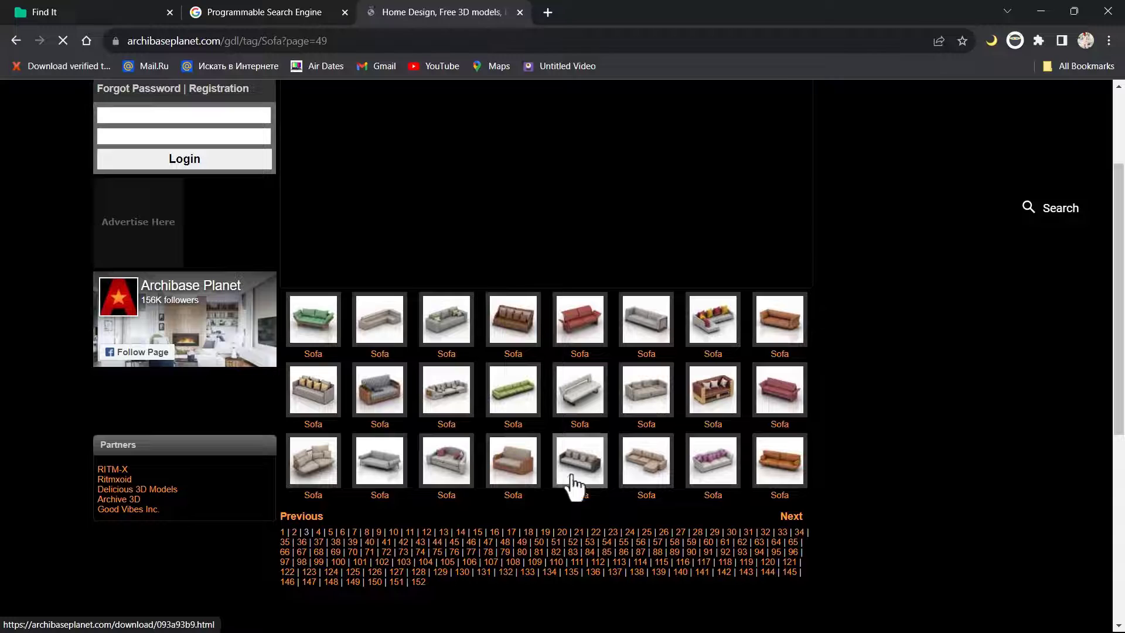
{"action": "left_click", "coordinate": [323, 475]}
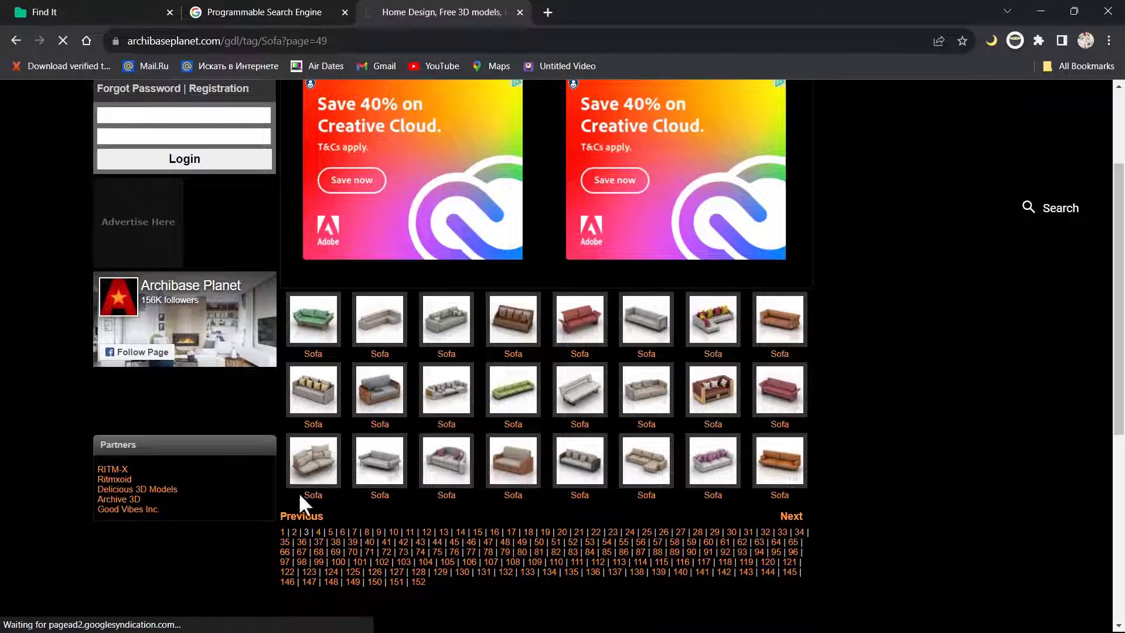
{"action": "scroll", "coordinate": [573, 482], "scroll_direction": "down", "scroll_amount": 4}
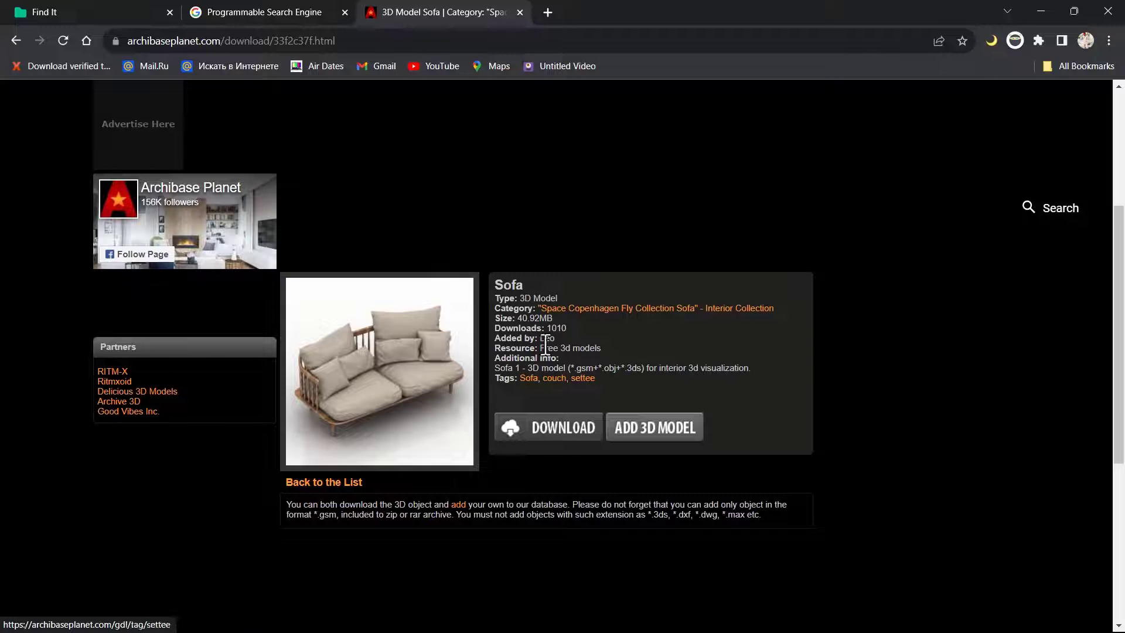
Download the Fly Collection sofa model and close the Facebook popup that appears
{"action": "left_click", "coordinate": [512, 431]}
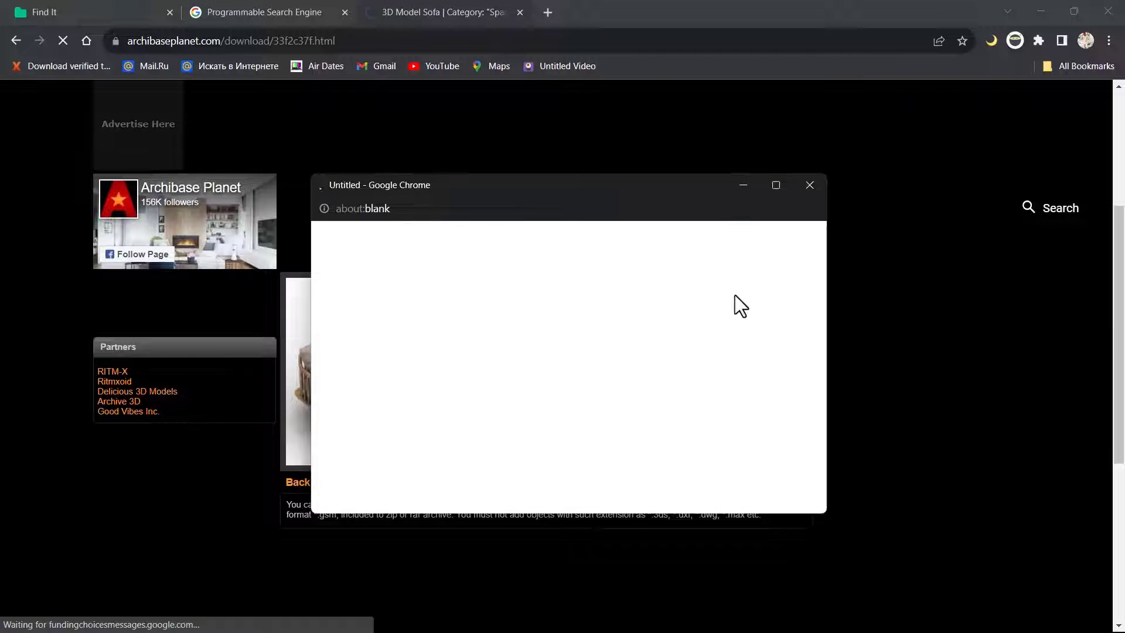
{"action": "left_click", "coordinate": [813, 185]}
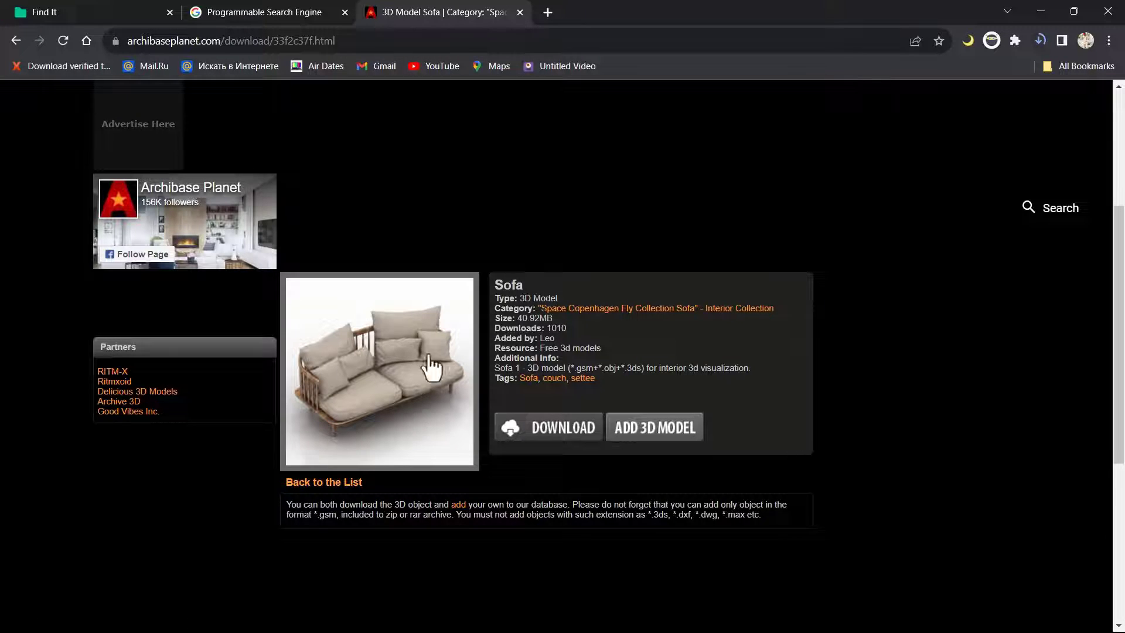
{"action": "scroll", "coordinate": [156, 365], "scroll_direction": "up", "scroll_amount": 4}
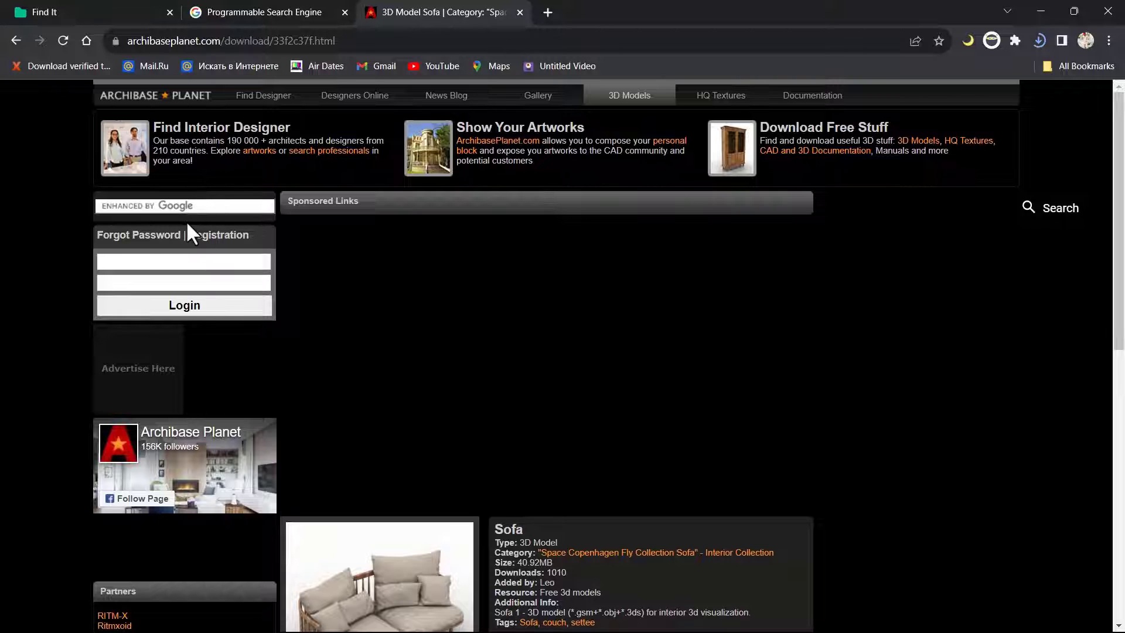
{"action": "left_click", "coordinate": [195, 208]}
Search the site for 'table' and open the Round table result
{"action": "type", "text": "table"}
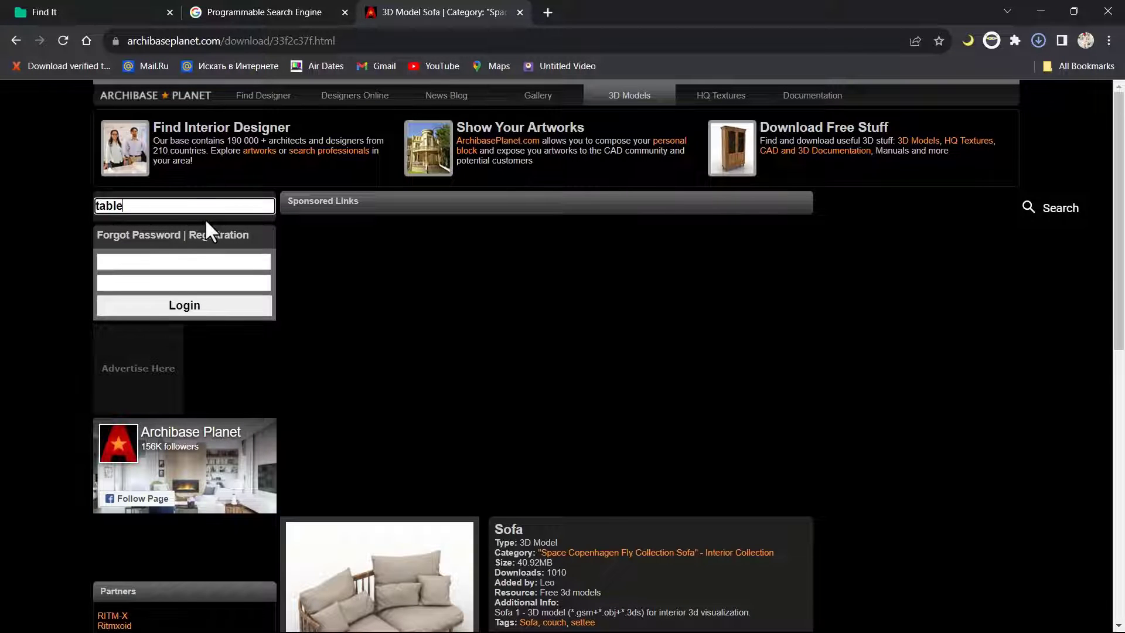
{"action": "key", "text": "Return"}
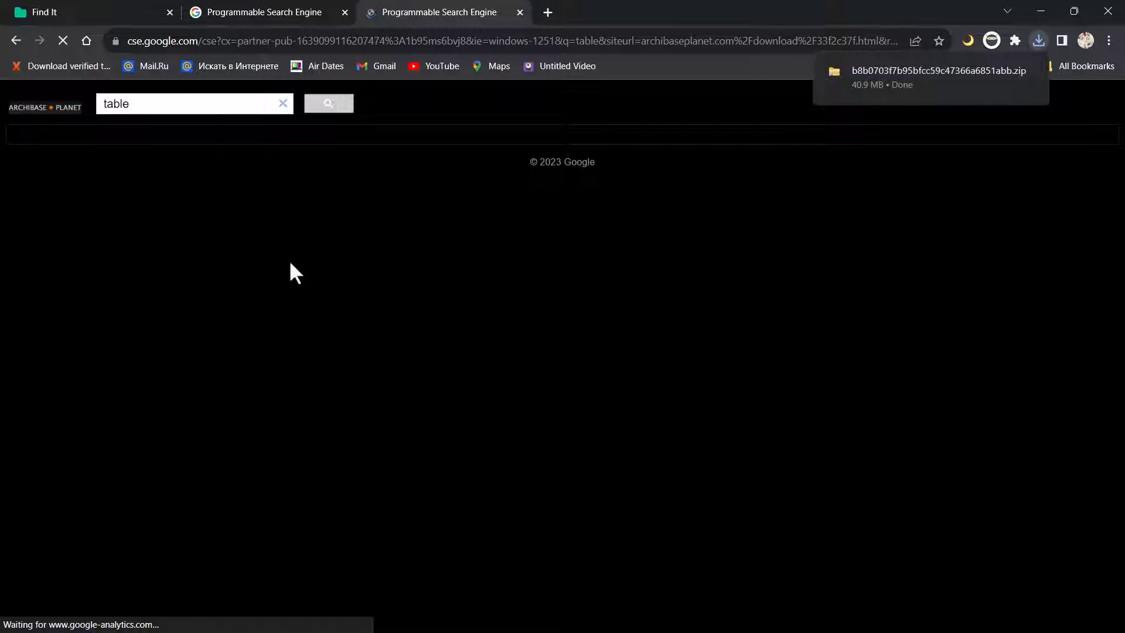
{"action": "scroll", "coordinate": [210, 385], "scroll_direction": "down", "scroll_amount": 9}
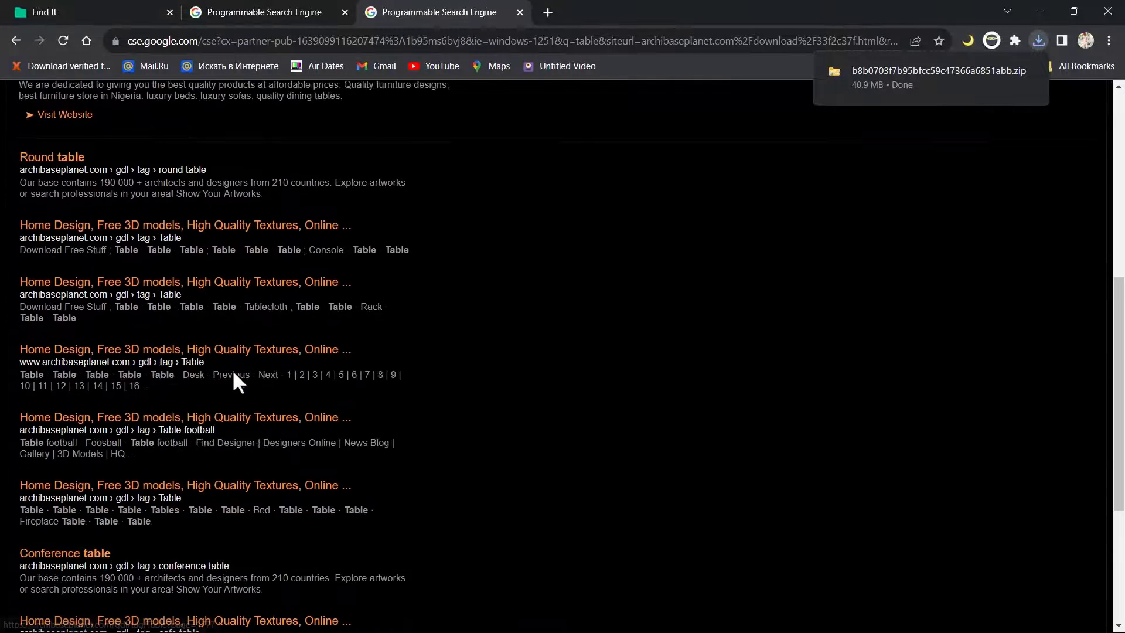
{"action": "scroll", "coordinate": [220, 421], "scroll_direction": "down", "scroll_amount": 3}
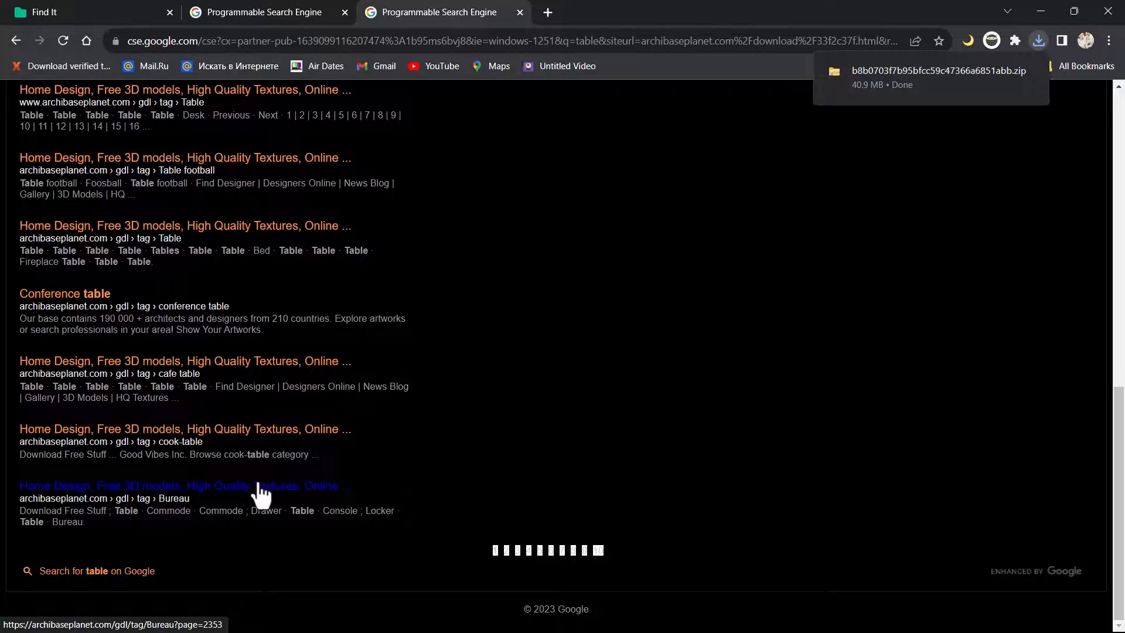
{"action": "scroll", "coordinate": [193, 469], "scroll_direction": "up", "scroll_amount": 1}
{"action": "scroll", "coordinate": [193, 469], "scroll_direction": "up", "scroll_amount": 10}
{"action": "scroll", "coordinate": [83, 379], "scroll_direction": "down", "scroll_amount": 3}
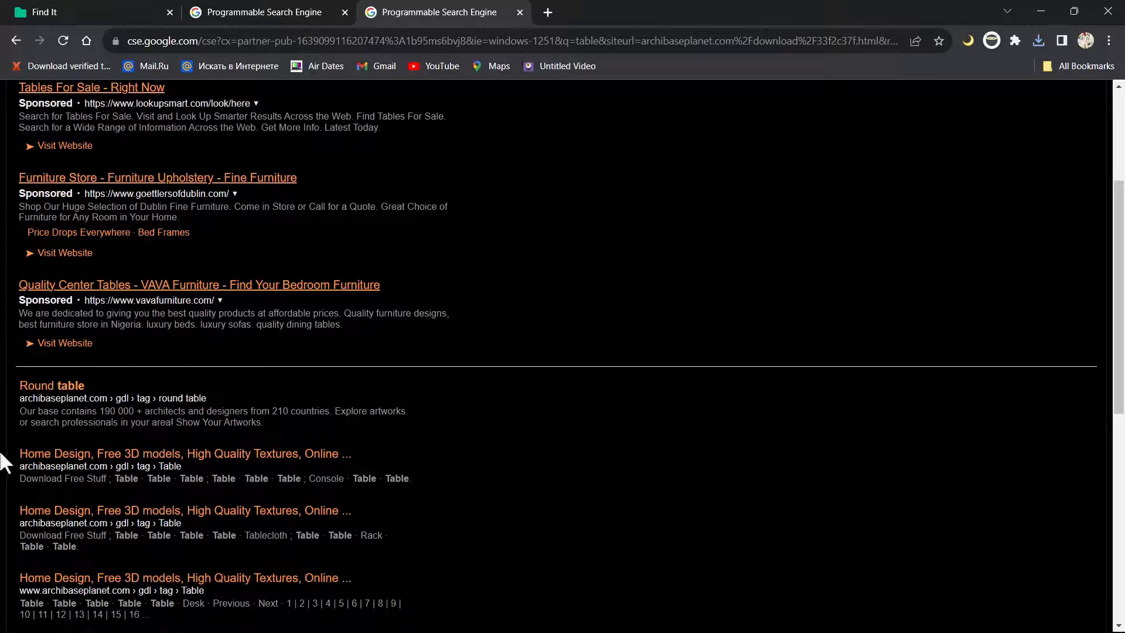
{"action": "left_click", "coordinate": [54, 388]}
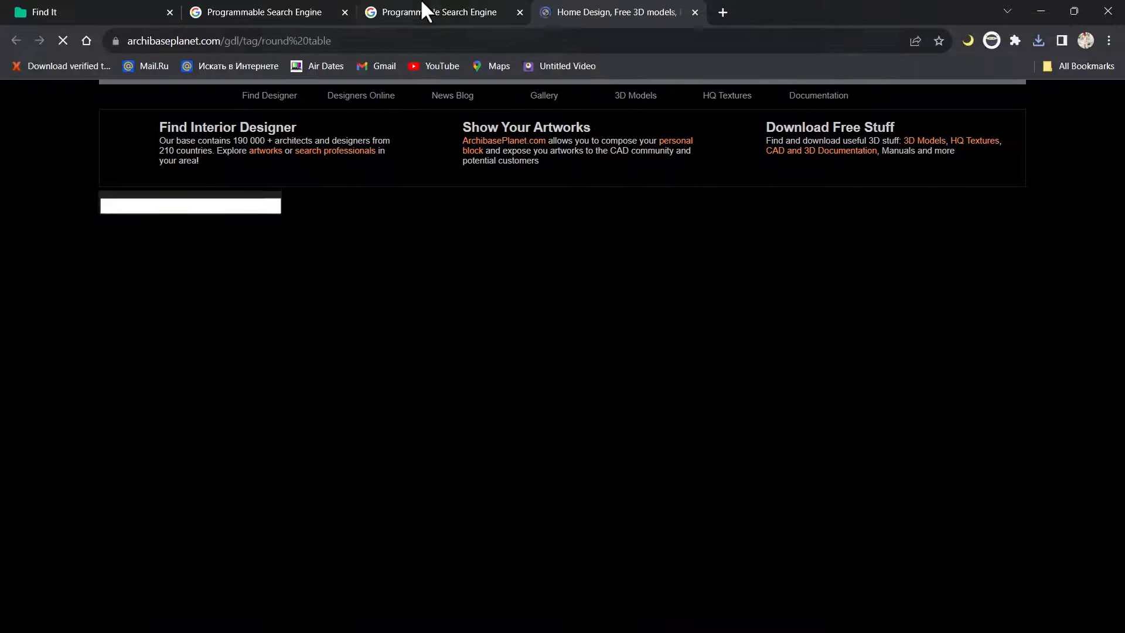
Open the black round pedestal table's page, the 3.89MB free model
{"action": "scroll", "coordinate": [451, 486], "scroll_direction": "down", "scroll_amount": 2}
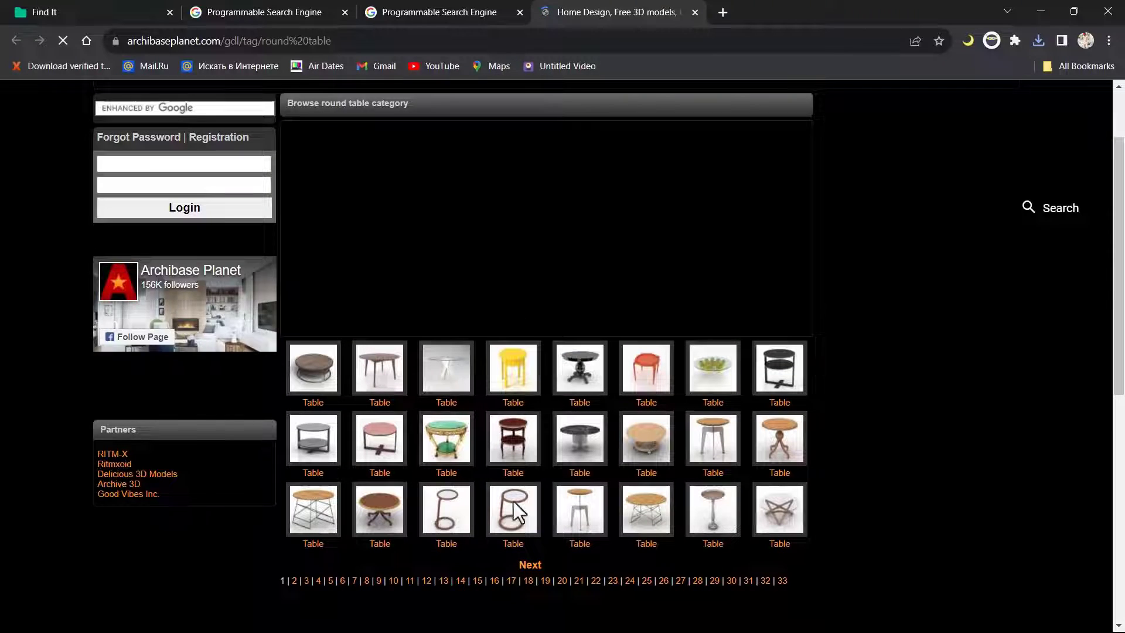
{"action": "scroll", "coordinate": [434, 352], "scroll_direction": "down", "scroll_amount": 2}
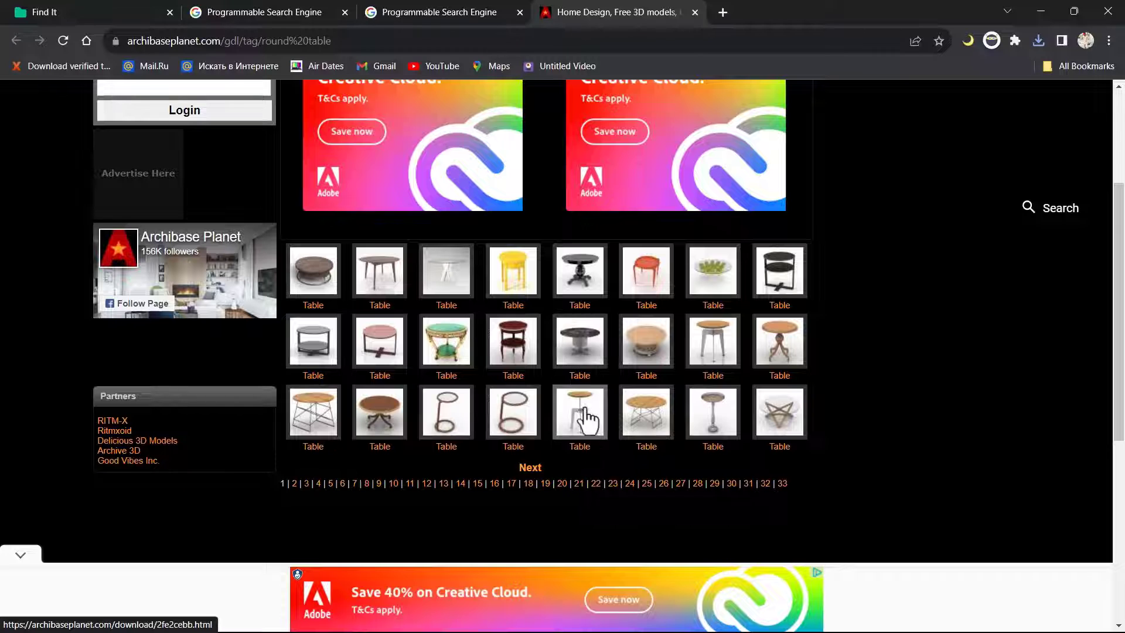
{"action": "left_click", "coordinate": [570, 288]}
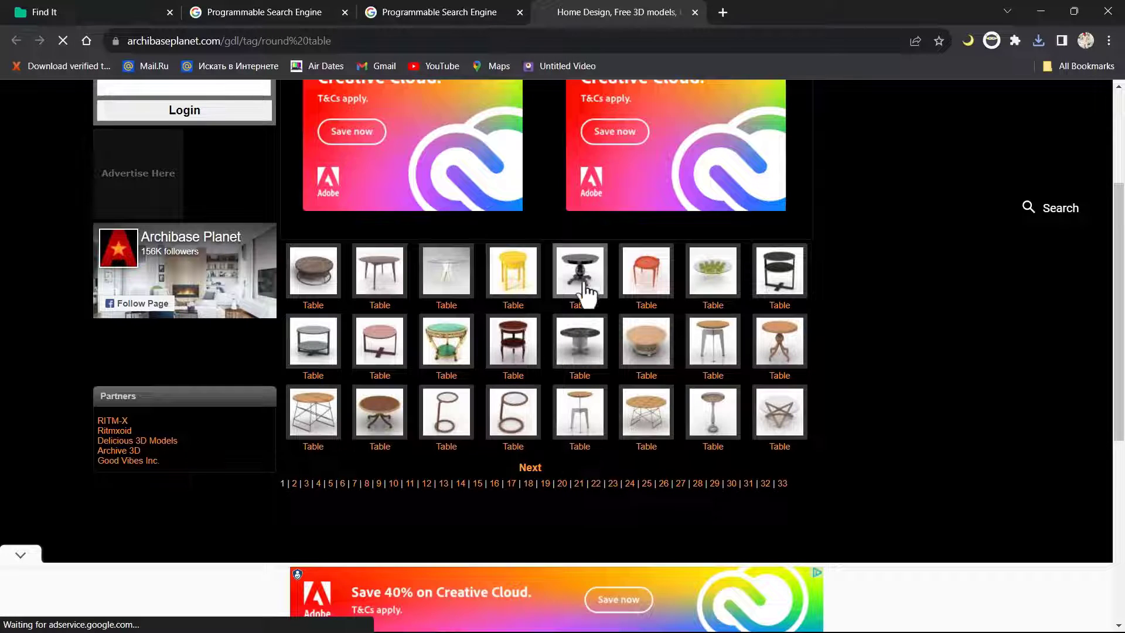
{"action": "scroll", "coordinate": [437, 354], "scroll_direction": "down", "scroll_amount": 3}
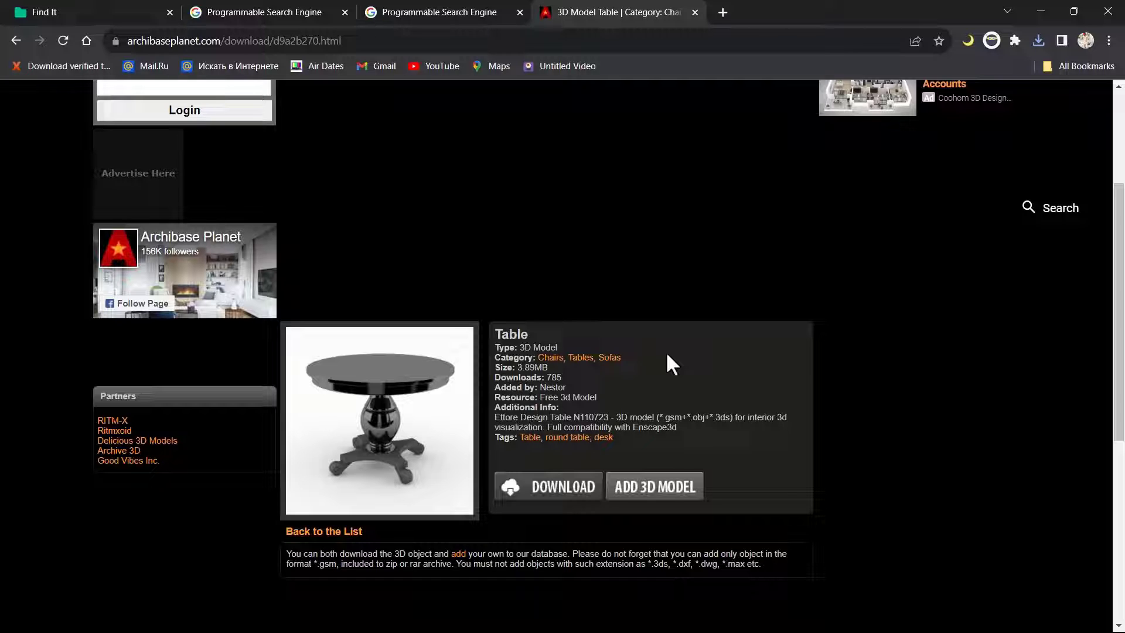
Download the 3.89MB round table zip and open its Dowlands folder from Chrome's downloads
{"action": "left_click", "coordinate": [559, 503]}
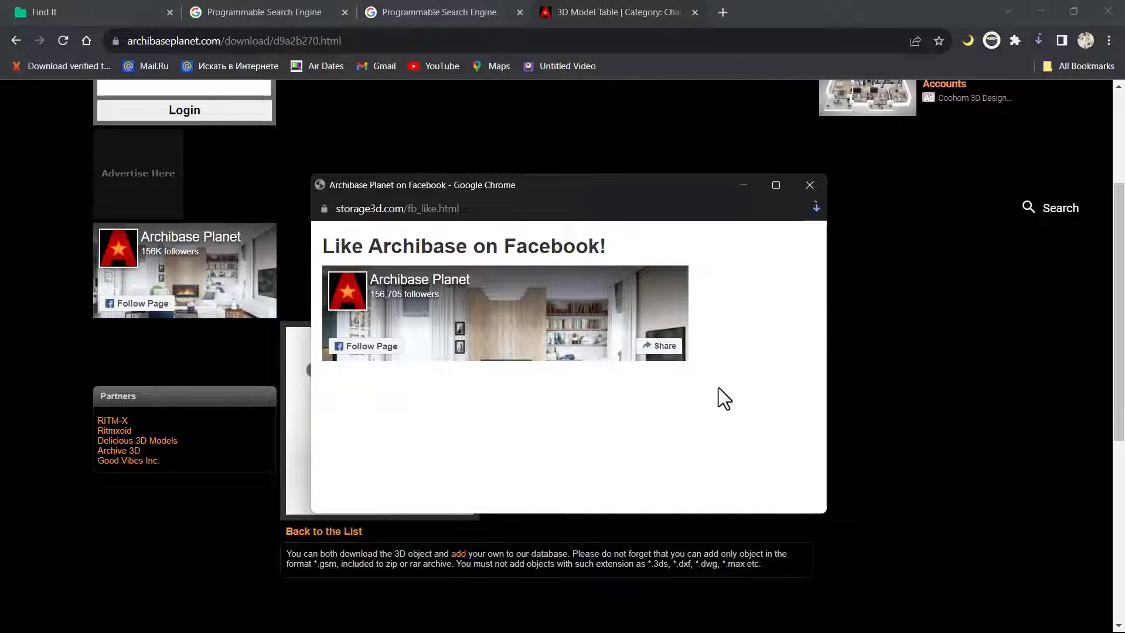
{"action": "left_click", "coordinate": [810, 185]}
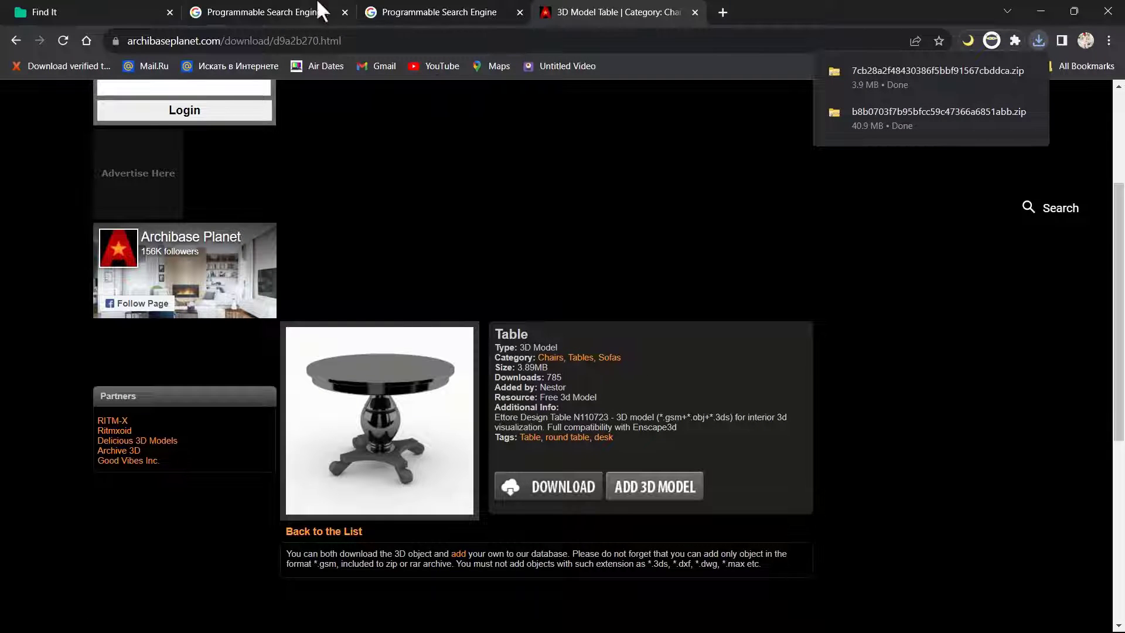
{"action": "scroll", "coordinate": [451, 468], "scroll_direction": "down", "scroll_amount": 2}
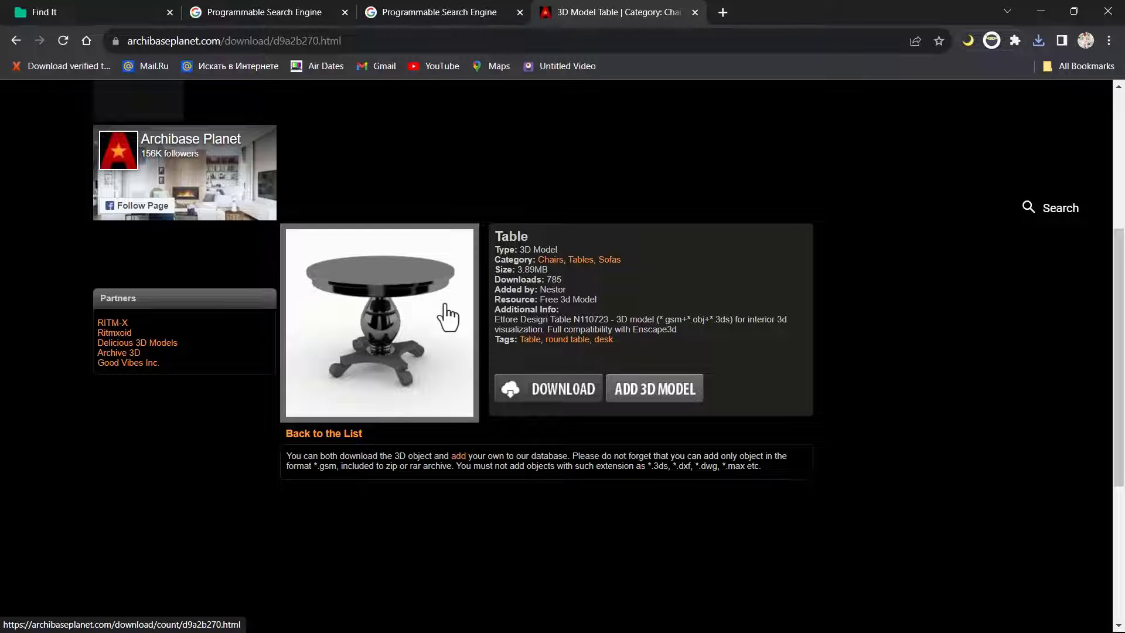
{"action": "scroll", "coordinate": [476, 344], "scroll_direction": "up", "scroll_amount": 2}
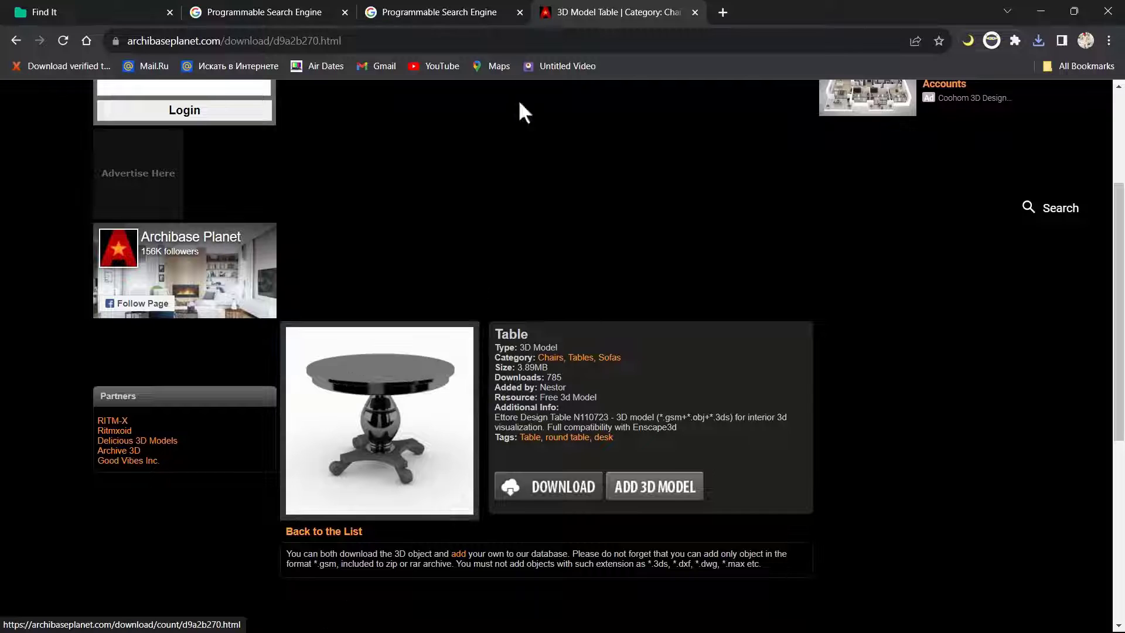
{"action": "left_click", "coordinate": [1039, 40]}
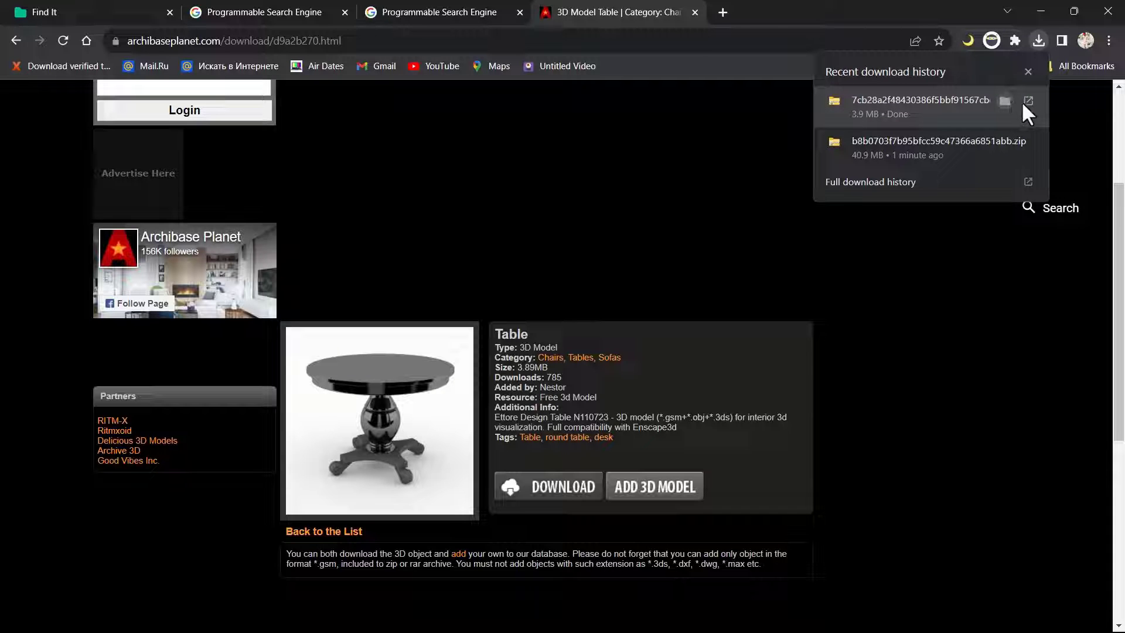
{"action": "left_click", "coordinate": [1005, 100]}
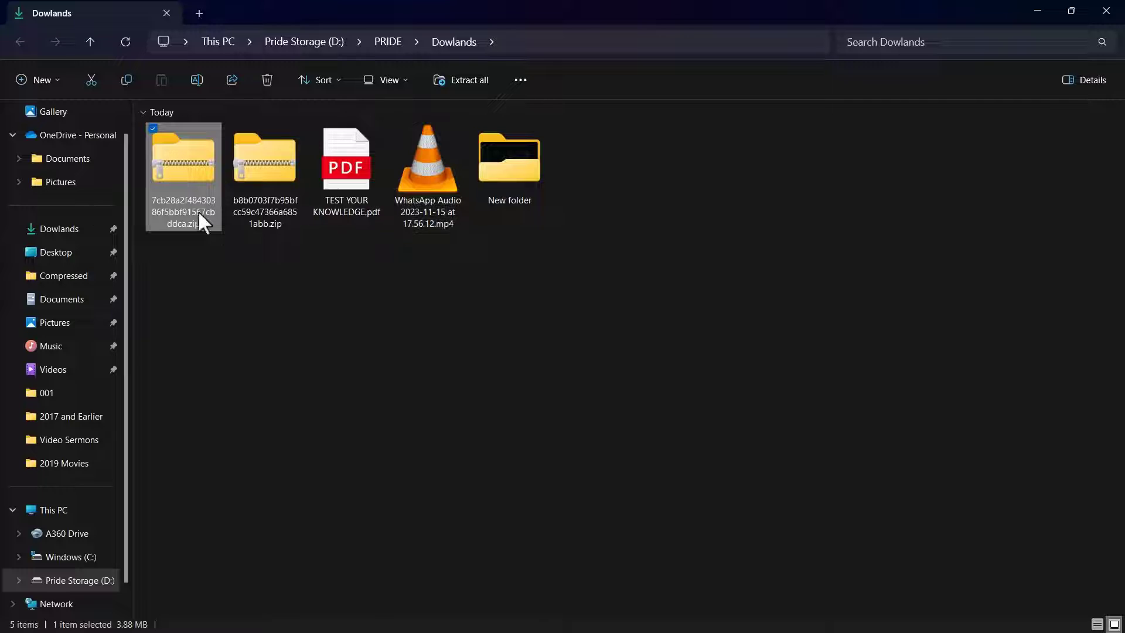
Extract the first downloaded zip with Extract All into its suggested folder
{"action": "left_click_drag", "start_coordinate": [267, 257], "coordinate": [199, 189]}
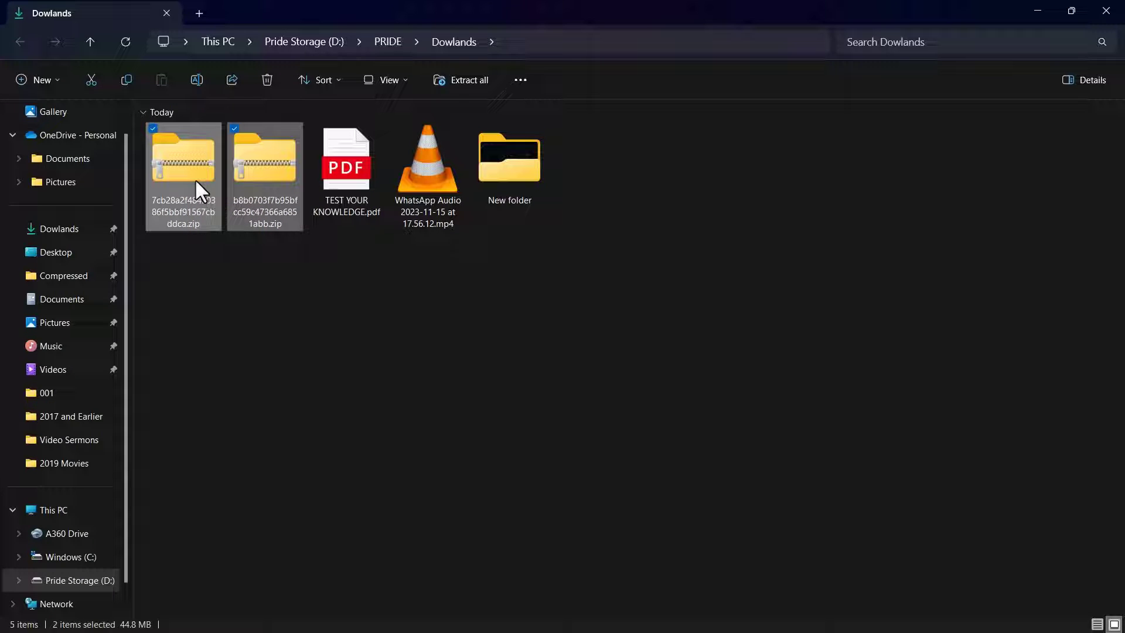
{"action": "right_click", "coordinate": [197, 182]}
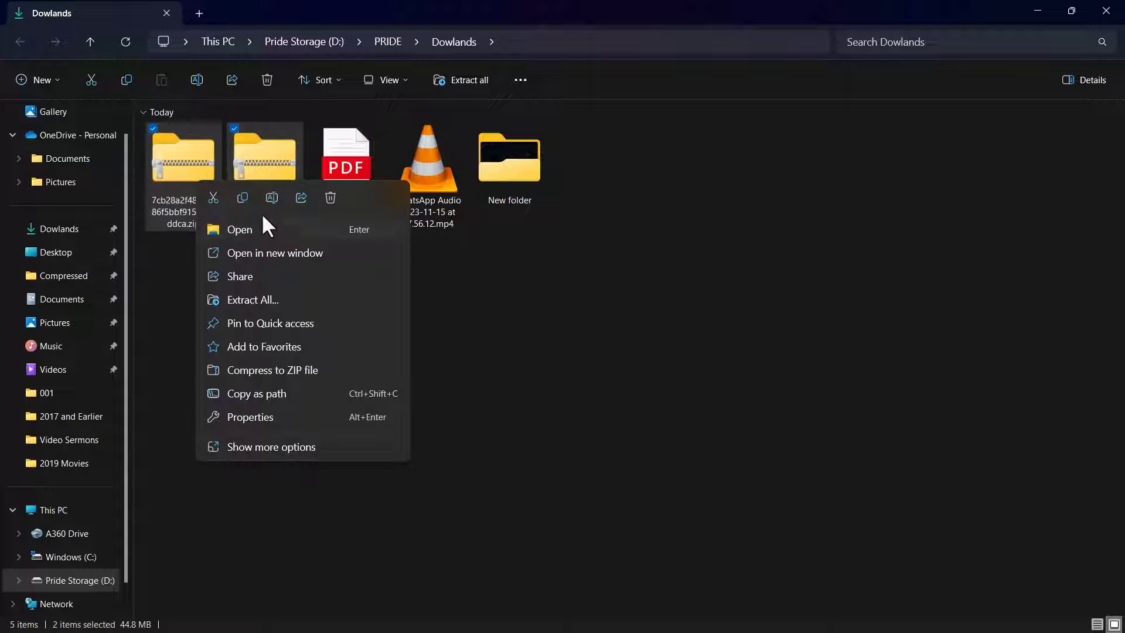
{"action": "left_click", "coordinate": [252, 302]}
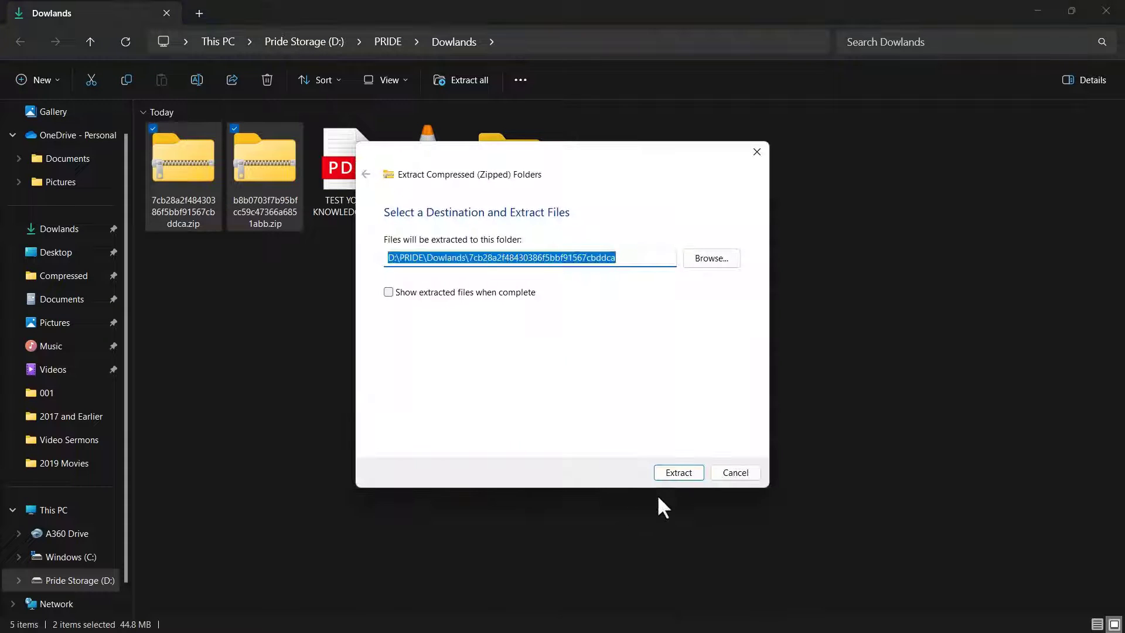
{"action": "left_click", "coordinate": [680, 474]}
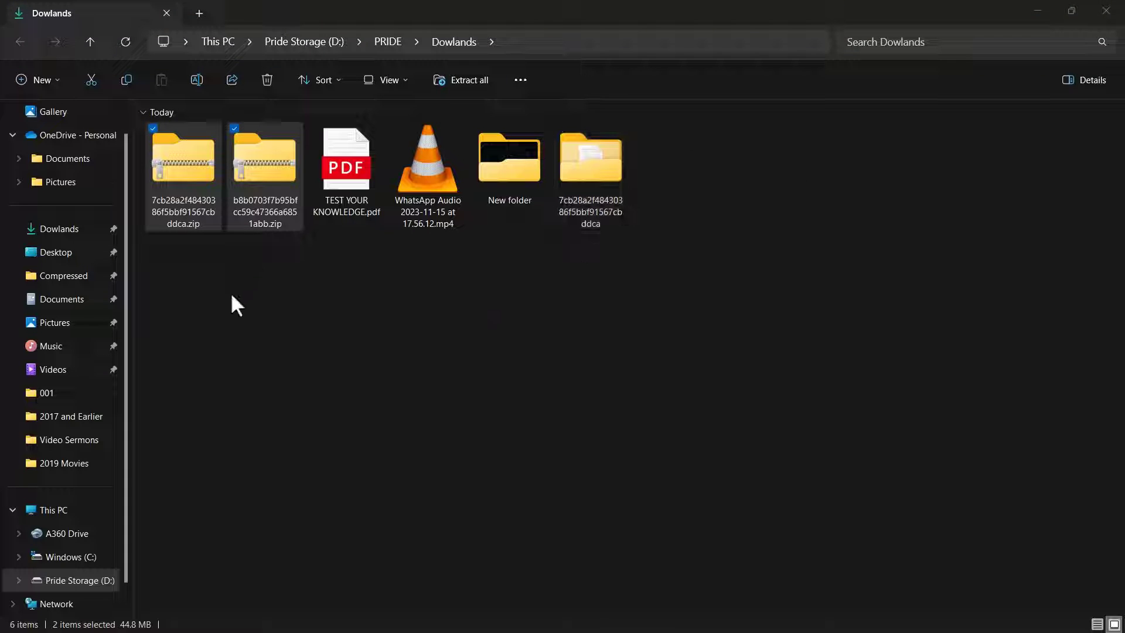
Extract the 40.9 MB sofa zip and open its extracted folder
{"action": "left_click", "coordinate": [269, 215]}
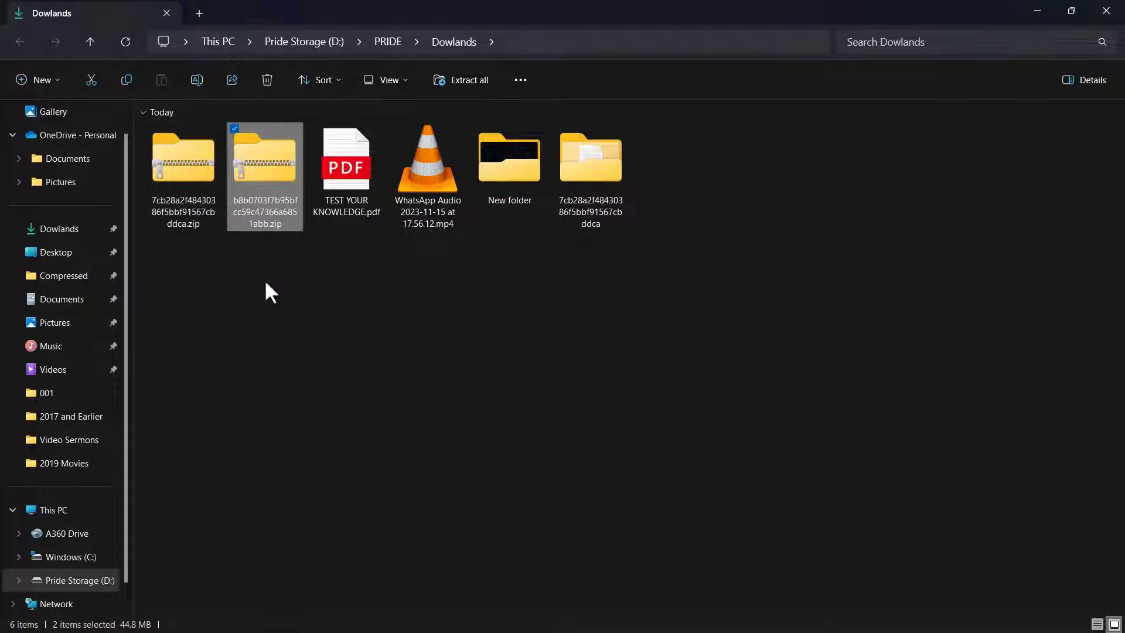
{"action": "right_click", "coordinate": [269, 199]}
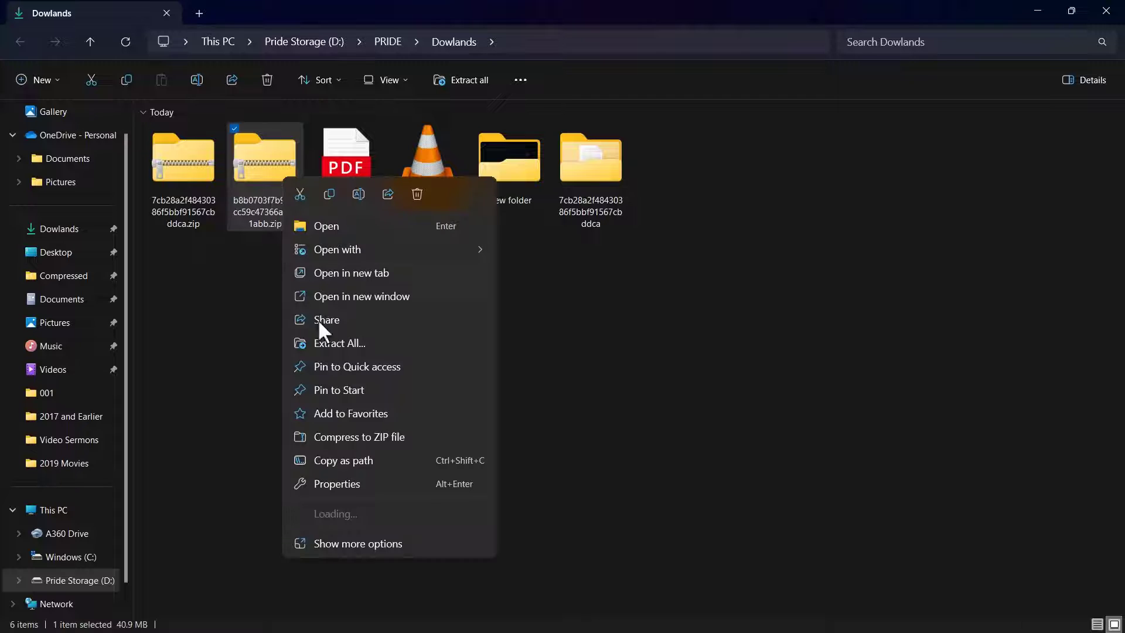
{"action": "left_click", "coordinate": [335, 342]}
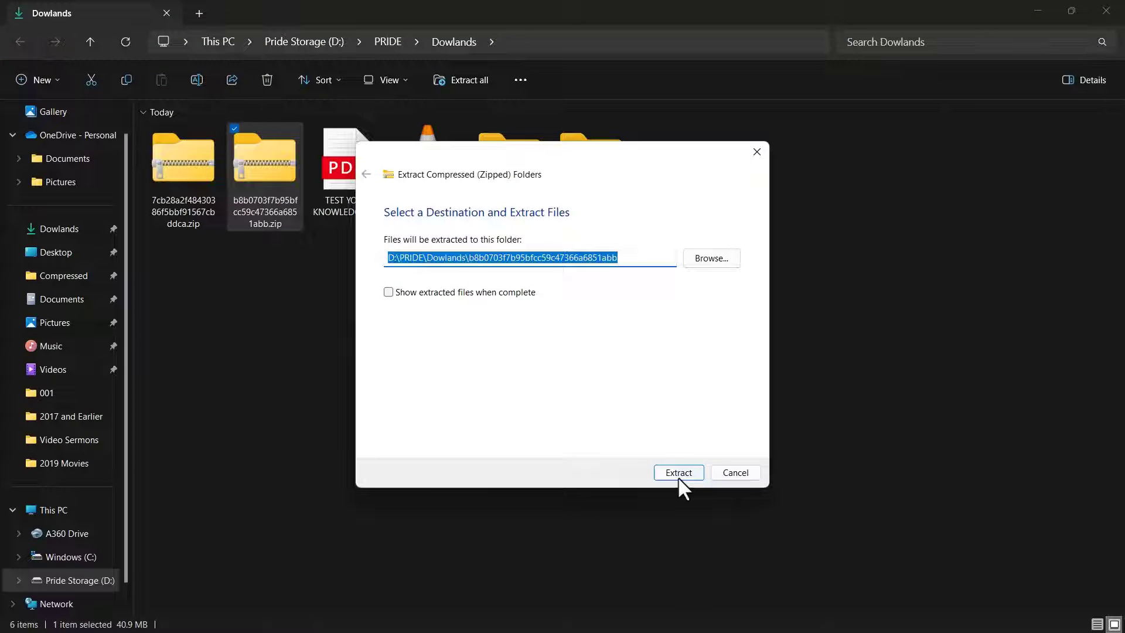
{"action": "left_click", "coordinate": [678, 477]}
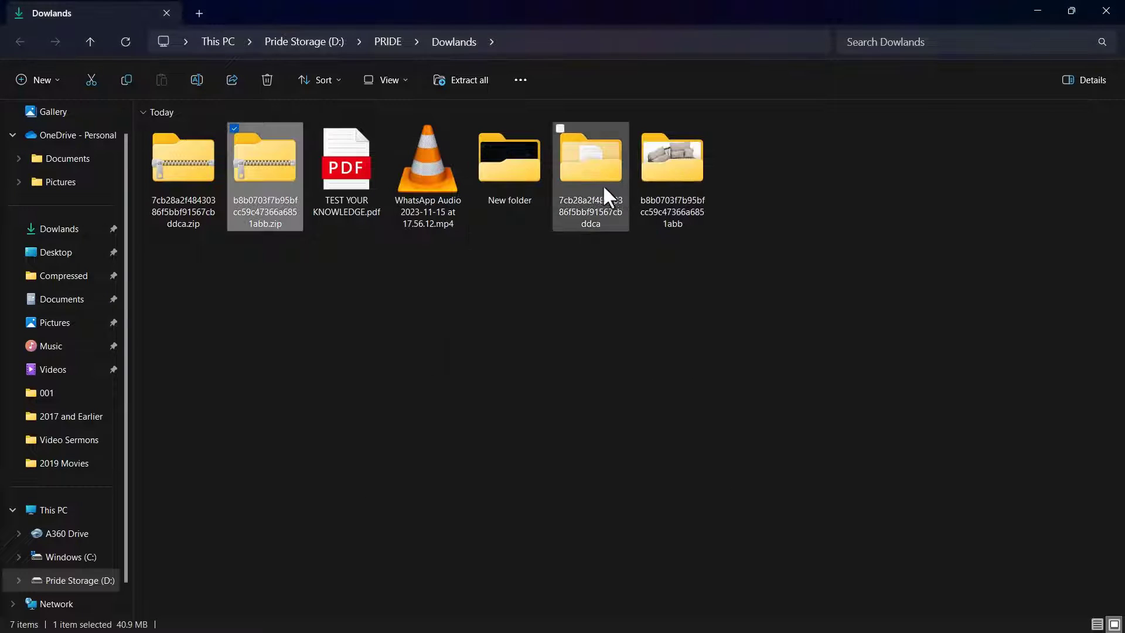
{"action": "double_click", "coordinate": [685, 202]}
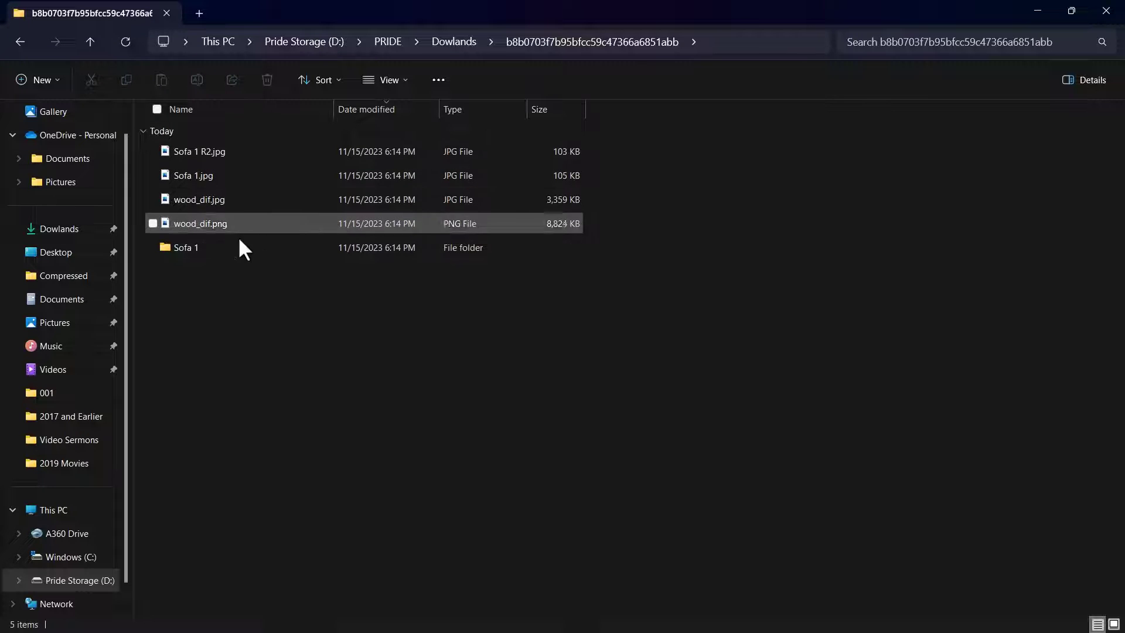
Preview the Sofa 1 R2.jpg render in Photos, then close the viewer
{"action": "double_click", "coordinate": [253, 153]}
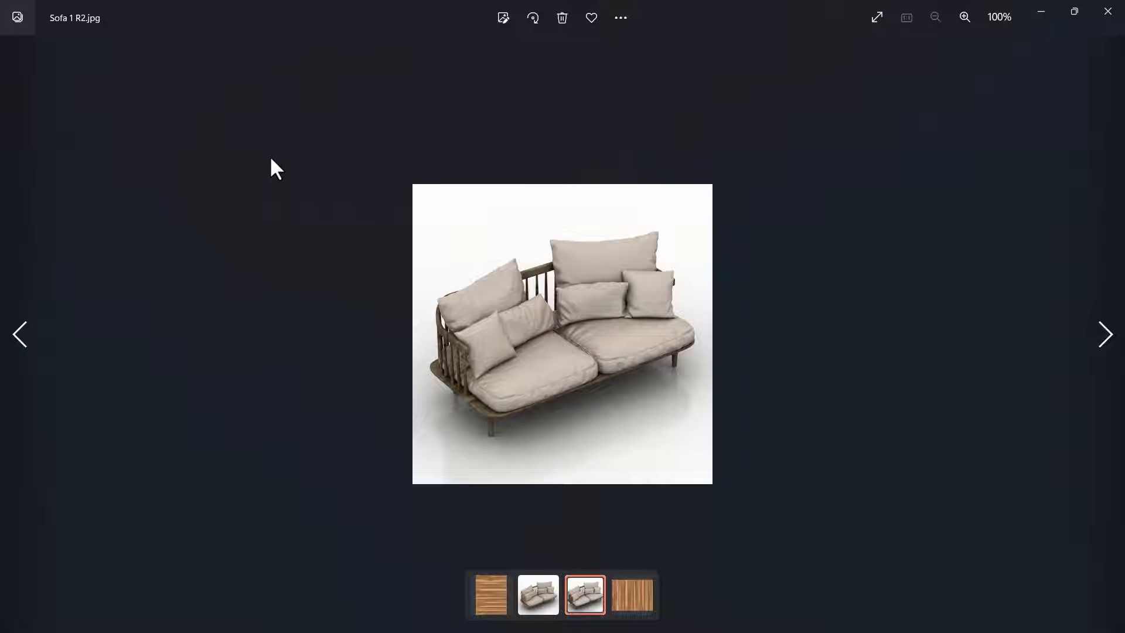
{"action": "key", "text": "Left"}
{"action": "key", "text": "Right"}
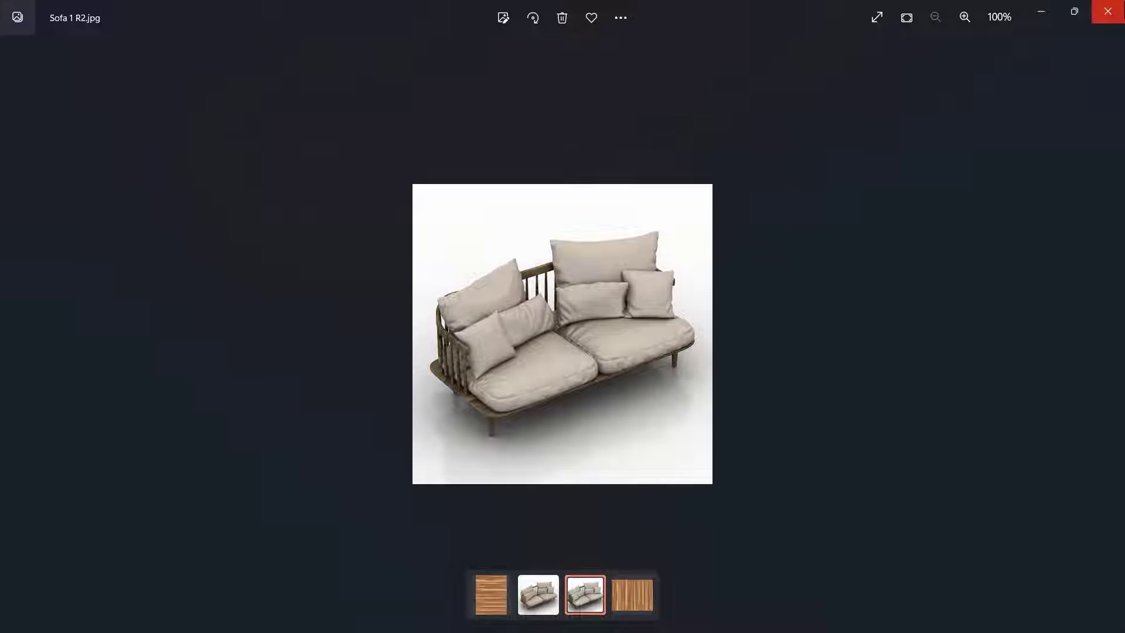
{"action": "left_click", "coordinate": [1108, 11]}
Open the Sofa 1 folder holding Sofa 1.gsm, then bring up the window switcher
{"action": "left_click", "coordinate": [203, 247]}
{"action": "double_click", "coordinate": [203, 247]}
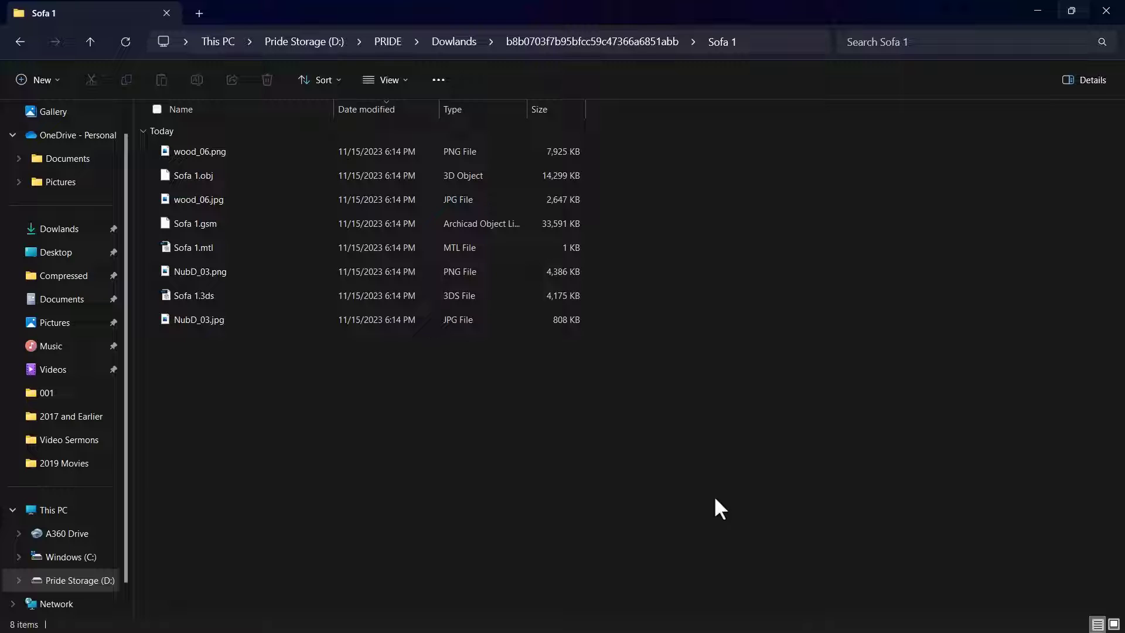
{"action": "key", "text": "alt+Tab"}
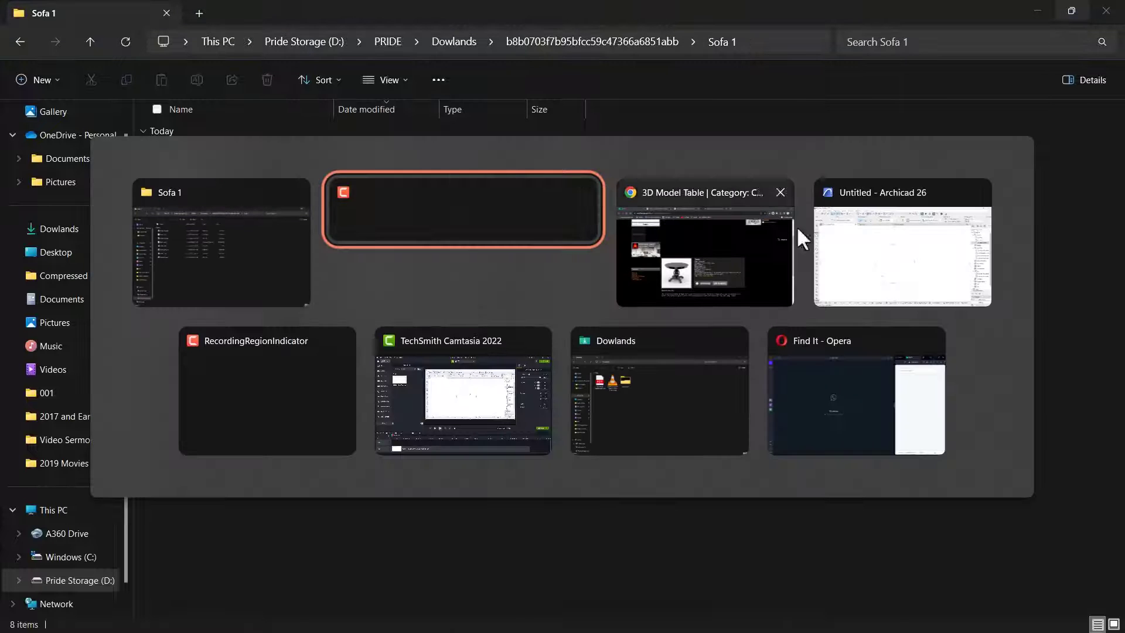
Return to Archicad and recentre the Ground Floor plan drawing
{"action": "left_click", "coordinate": [869, 261]}
{"action": "scroll", "coordinate": [608, 360], "scroll_direction": "up", "scroll_amount": 4}
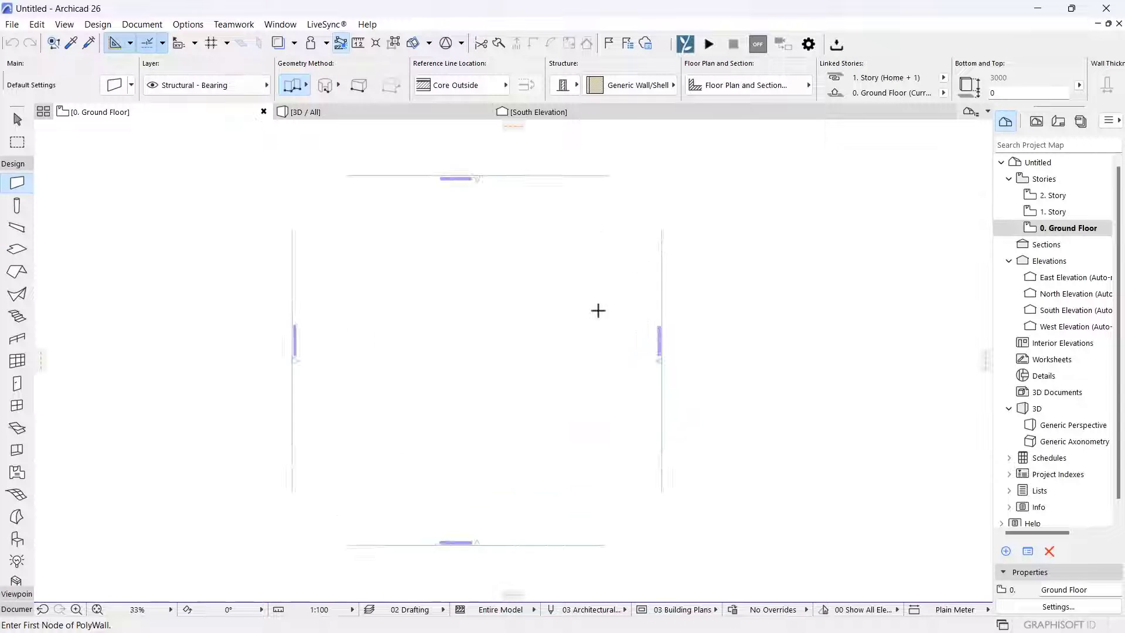
{"action": "middle_click_drag", "start_coordinate": [276, 443], "coordinate": [311, 394]}
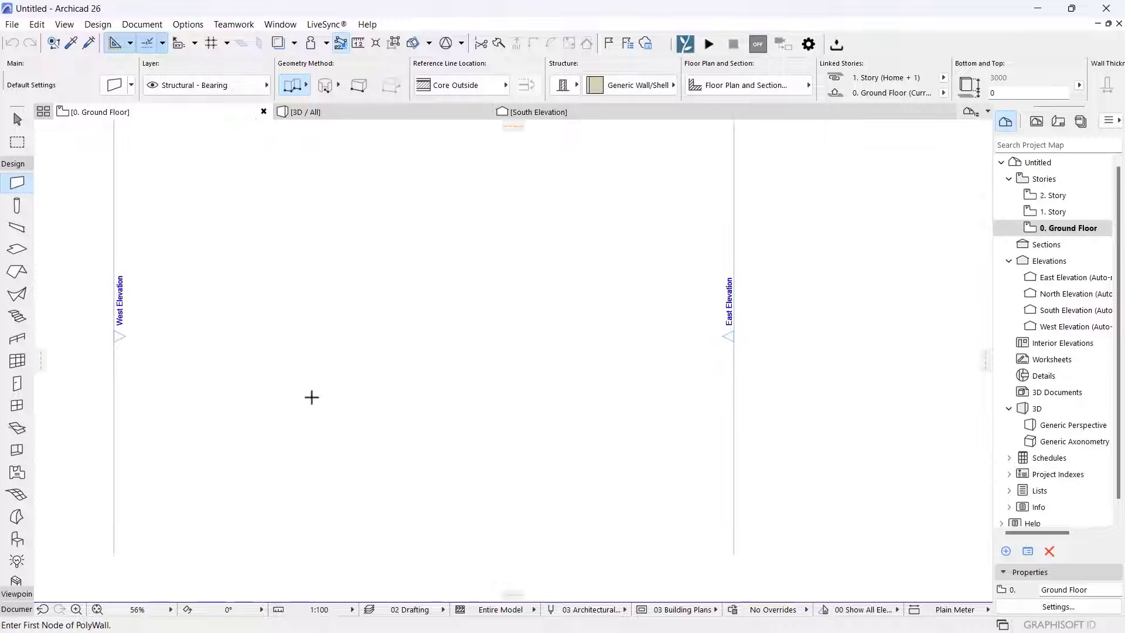
Open the Object default settings and choose Load Other Object... from the library menu
{"action": "left_click", "coordinate": [17, 541]}
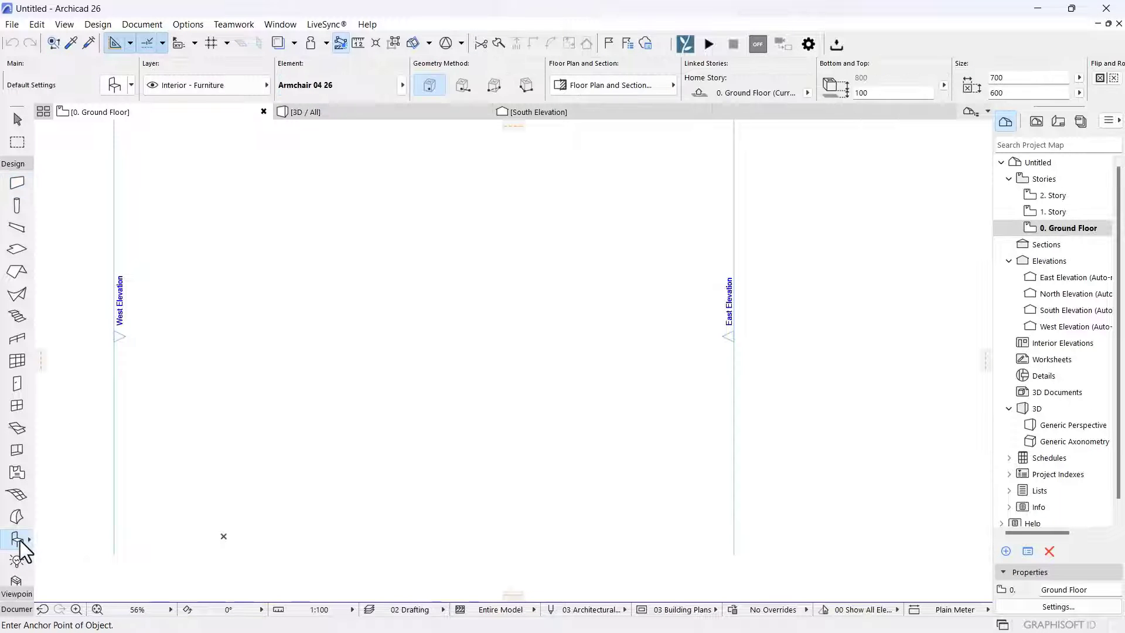
{"action": "double_click", "coordinate": [29, 544]}
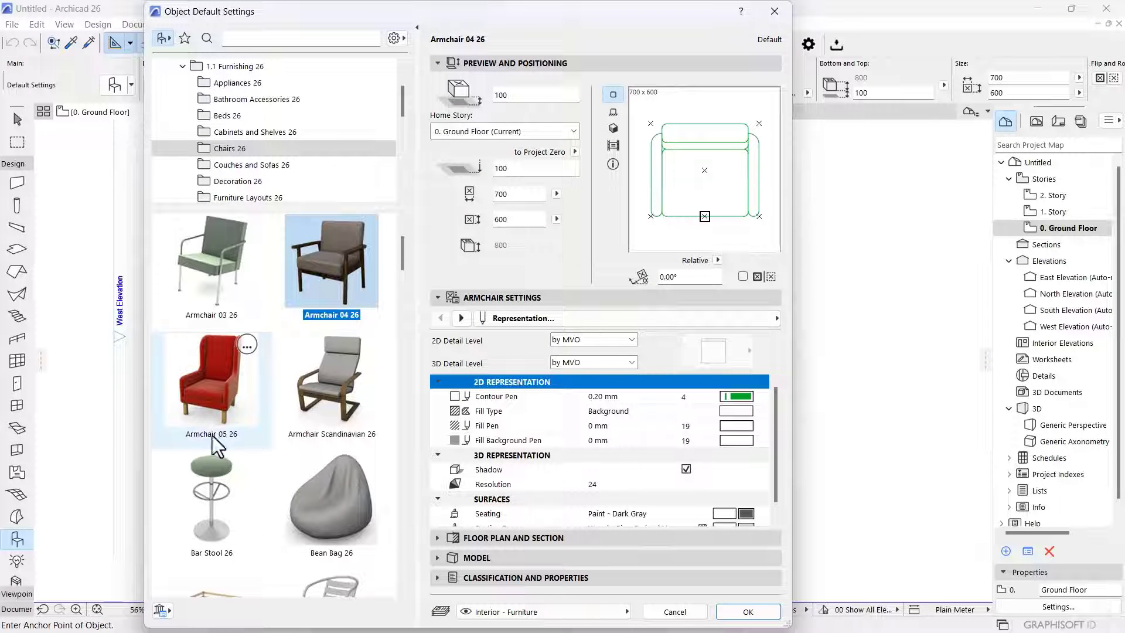
{"action": "scroll", "coordinate": [354, 471], "scroll_direction": "down", "scroll_amount": 1}
{"action": "scroll", "coordinate": [268, 490], "scroll_direction": "down", "scroll_amount": 10}
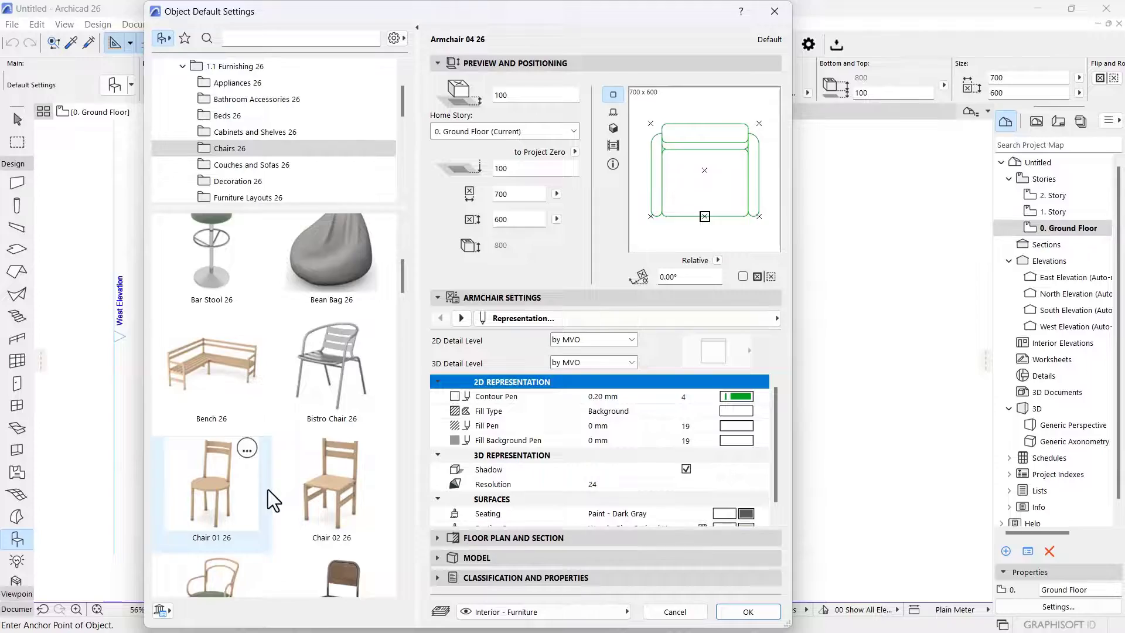
{"action": "scroll", "coordinate": [283, 467], "scroll_direction": "up", "scroll_amount": 10}
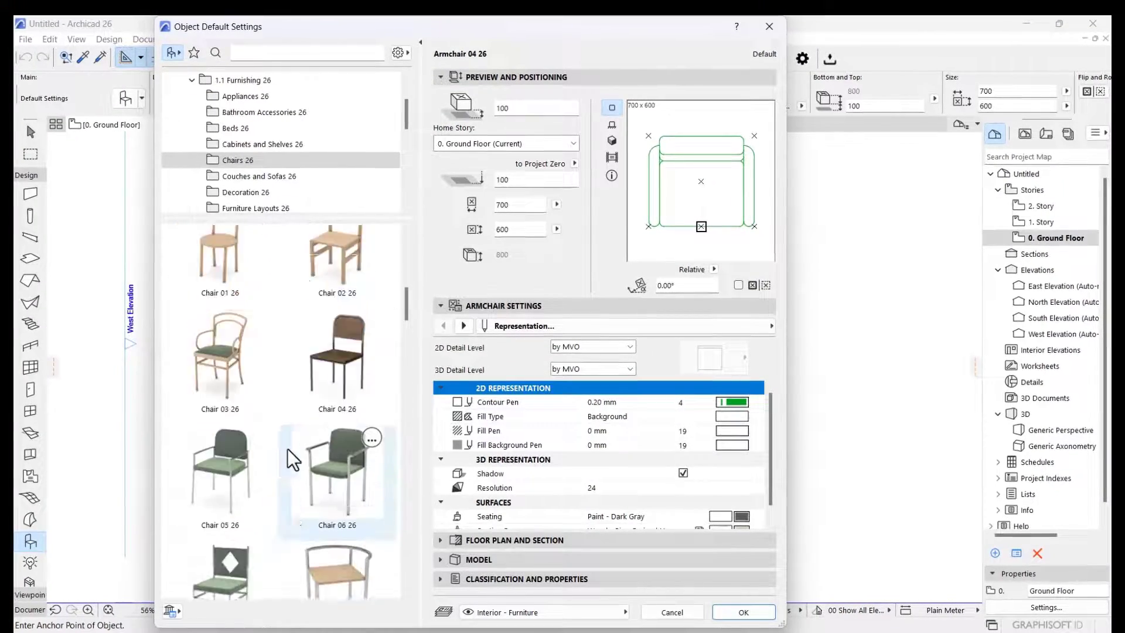
{"action": "scroll", "coordinate": [310, 410], "scroll_direction": "up", "scroll_amount": 5}
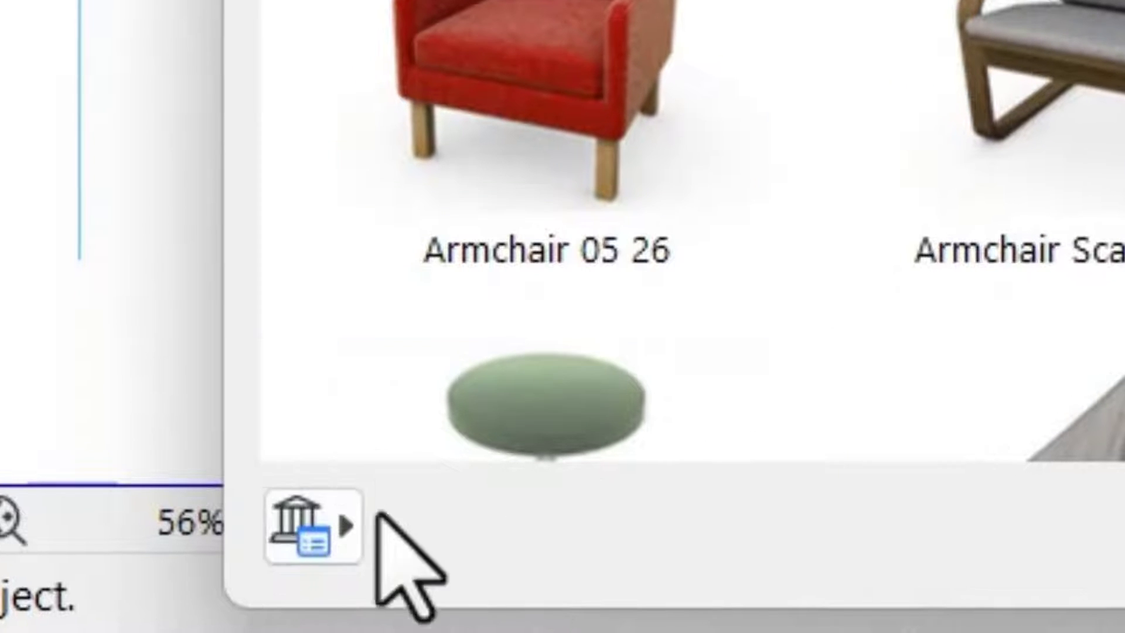
{"action": "left_click", "coordinate": [338, 527]}
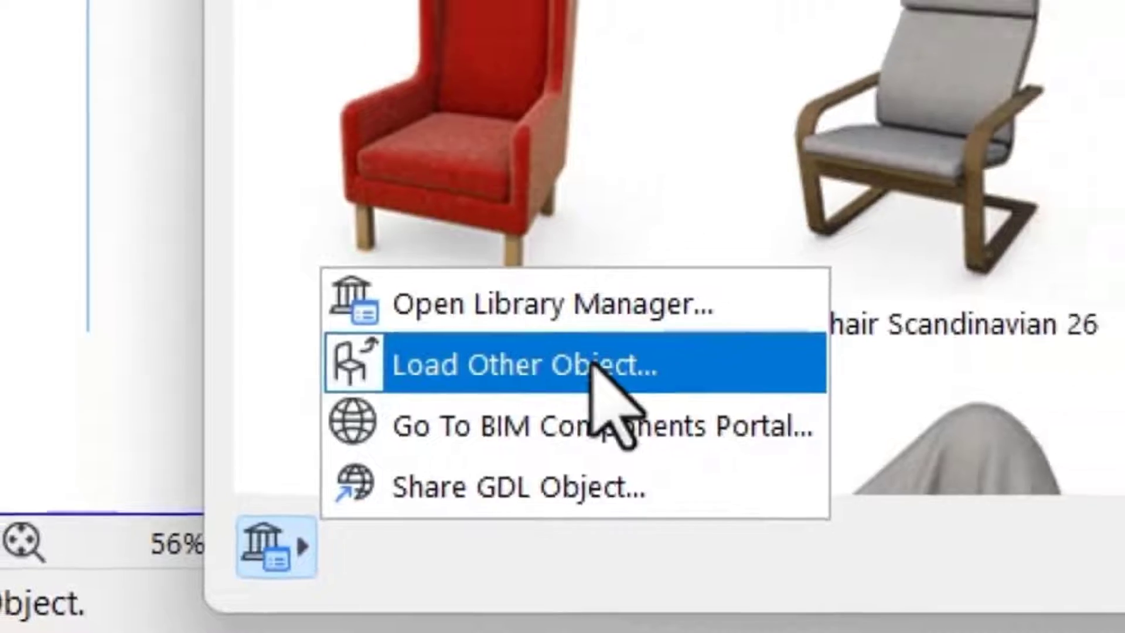
{"action": "left_click", "coordinate": [615, 354]}
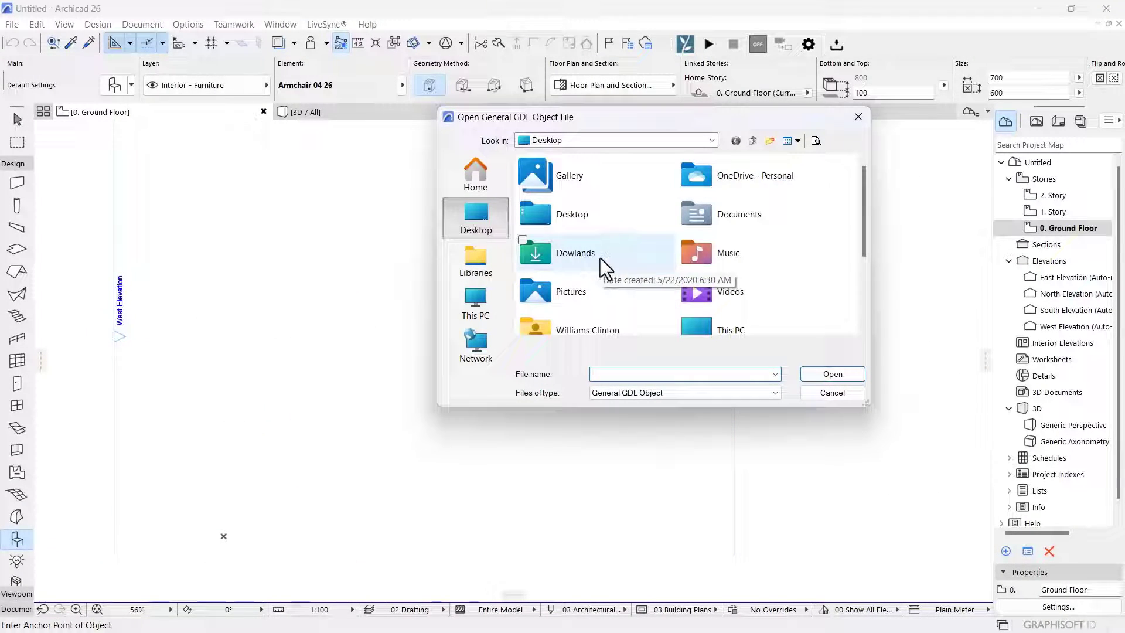
Open Sofa 1.gsm from the Dowlands > hashed folder > Sofa 1 directory as the default object
{"action": "double_click", "coordinate": [600, 259]}
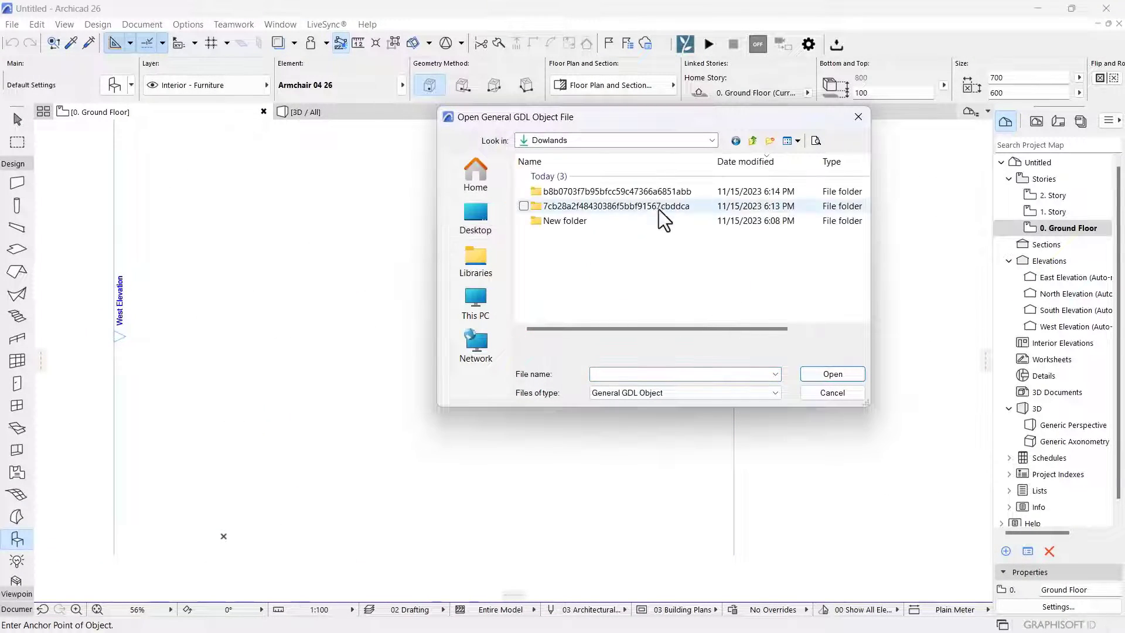
{"action": "double_click", "coordinate": [568, 194]}
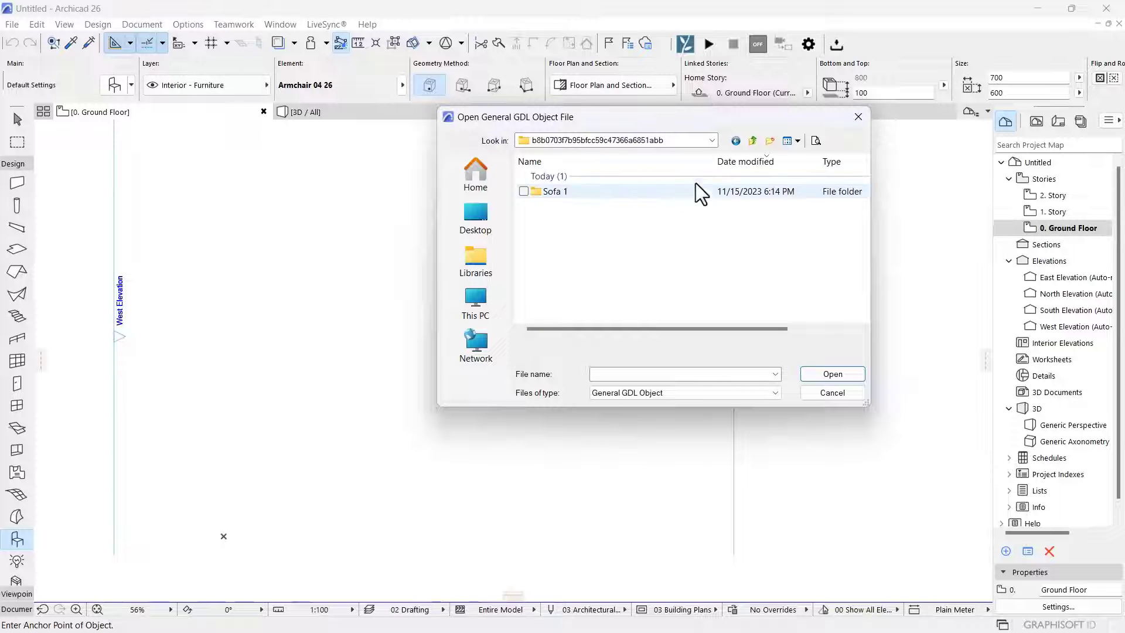
{"action": "double_click", "coordinate": [550, 191]}
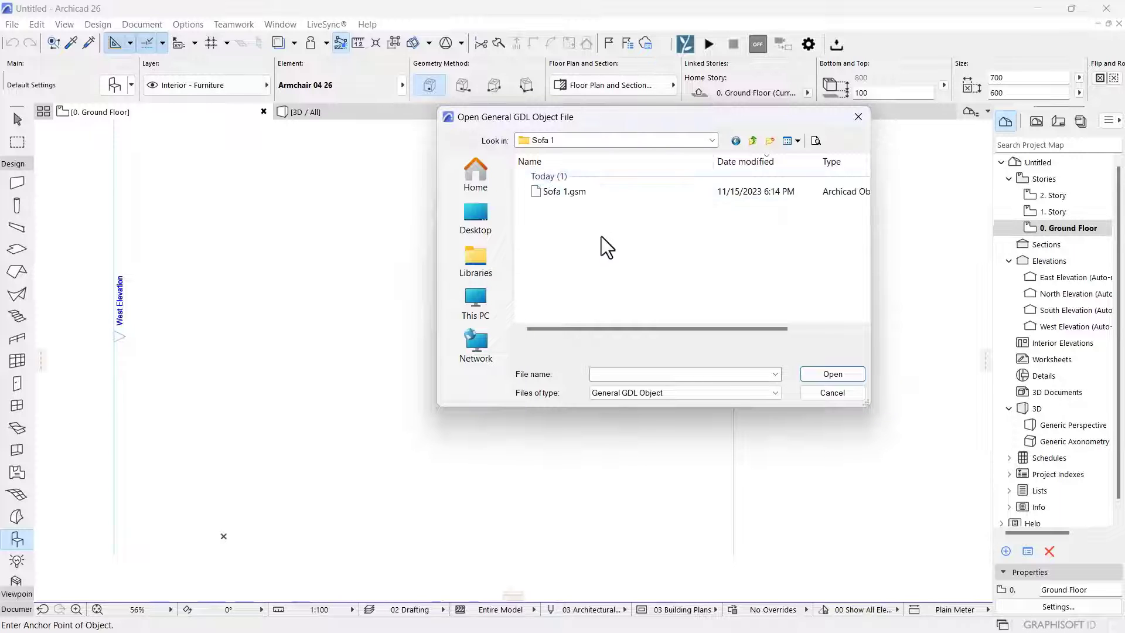
{"action": "double_click", "coordinate": [566, 192]}
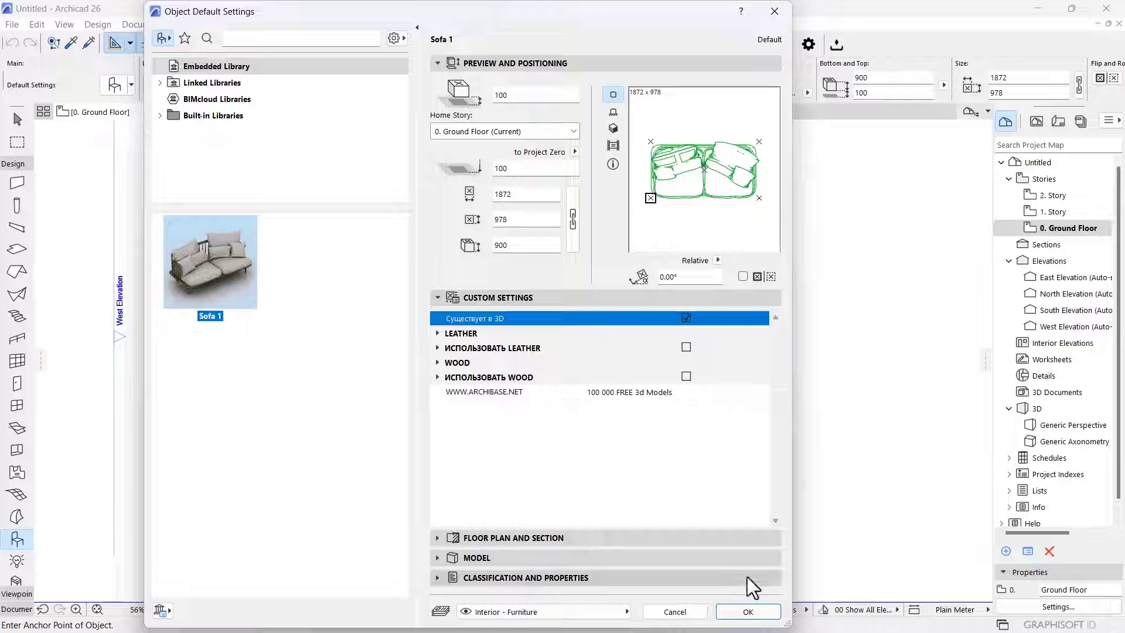
Accept the Sofa 1 settings and place the sofa on the ground floor plan
{"action": "left_click", "coordinate": [748, 612]}
{"action": "left_click", "coordinate": [247, 399]}
{"action": "scroll", "coordinate": [284, 363], "scroll_direction": "up", "scroll_amount": 6}
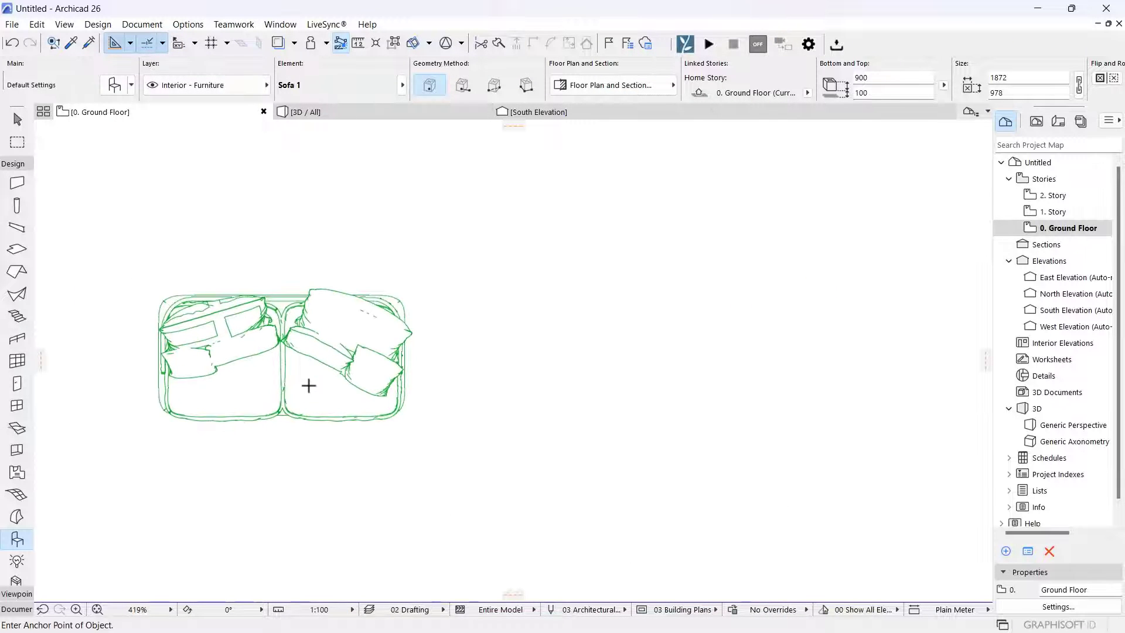
Select the placed sofa and lock its size proportions in Object Settings
{"action": "key", "text": "Escape"}
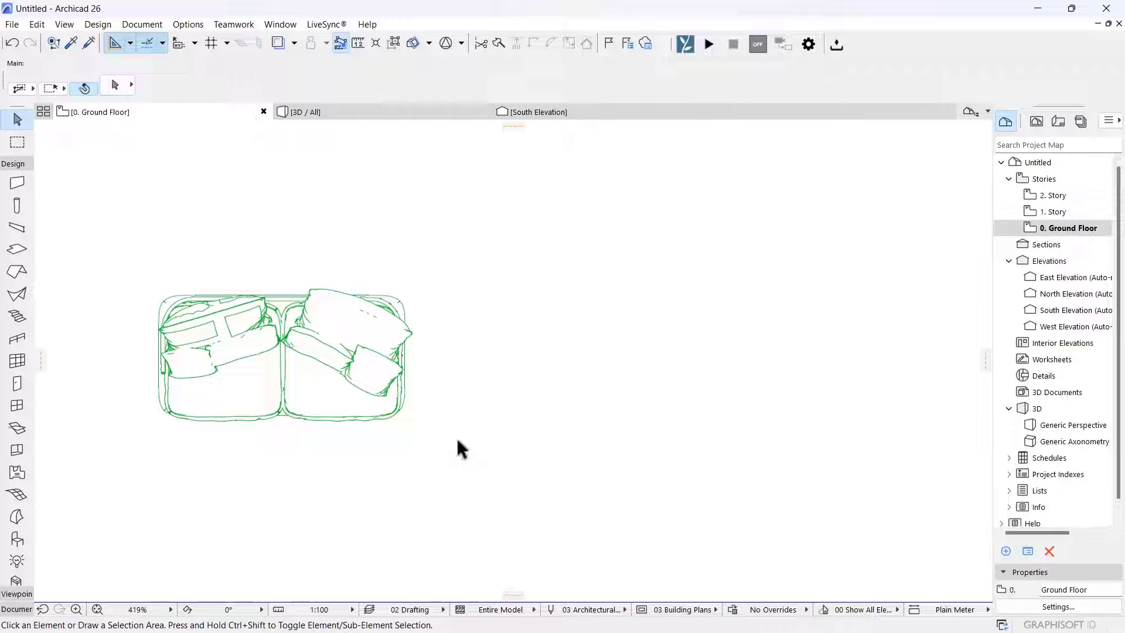
{"action": "left_click_drag", "start_coordinate": [465, 546], "coordinate": [123, 237]}
{"action": "left_click", "coordinate": [115, 86]}
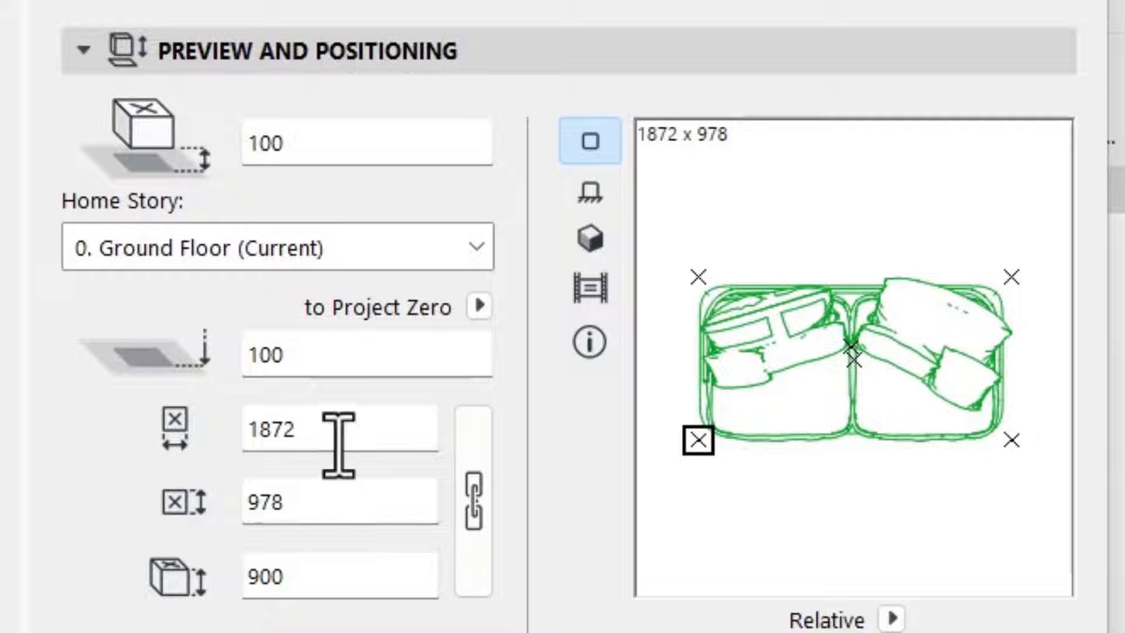
{"action": "left_click", "coordinate": [473, 503]}
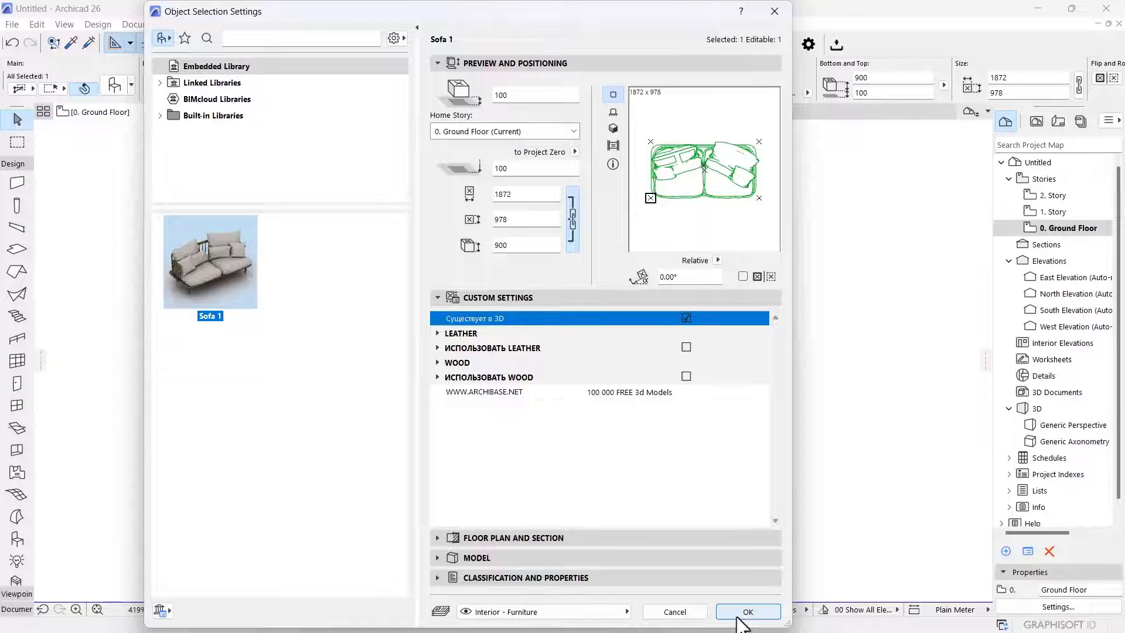
Confirm the sofa settings, then zoom and orbit the 3D view to select Sofa 1
{"action": "left_click", "coordinate": [740, 614]}
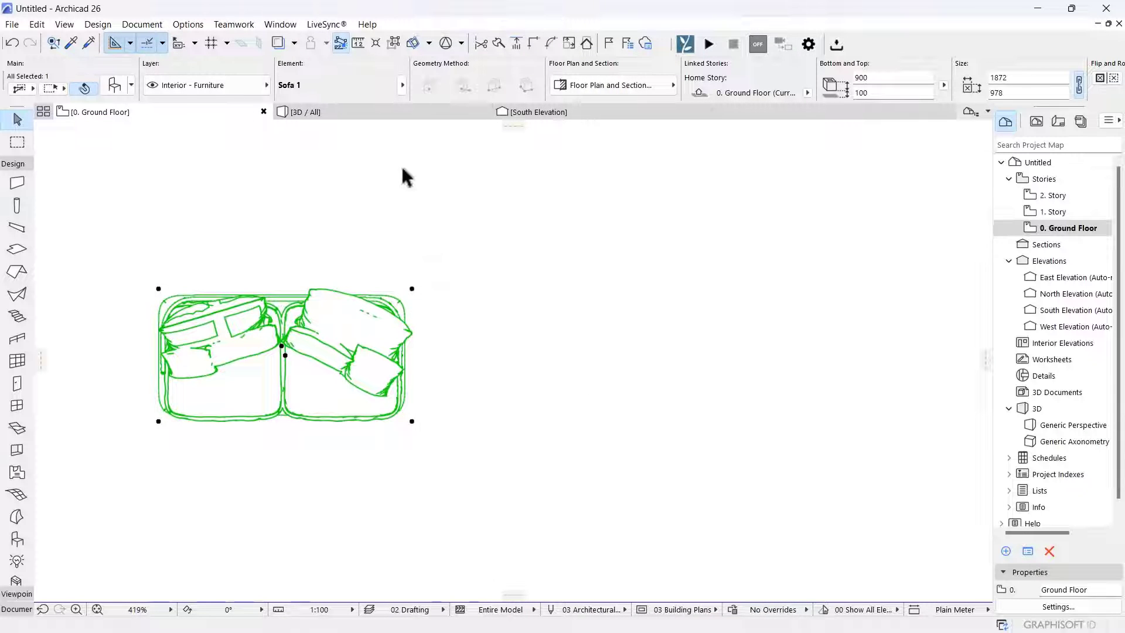
{"action": "left_click", "coordinate": [362, 112]}
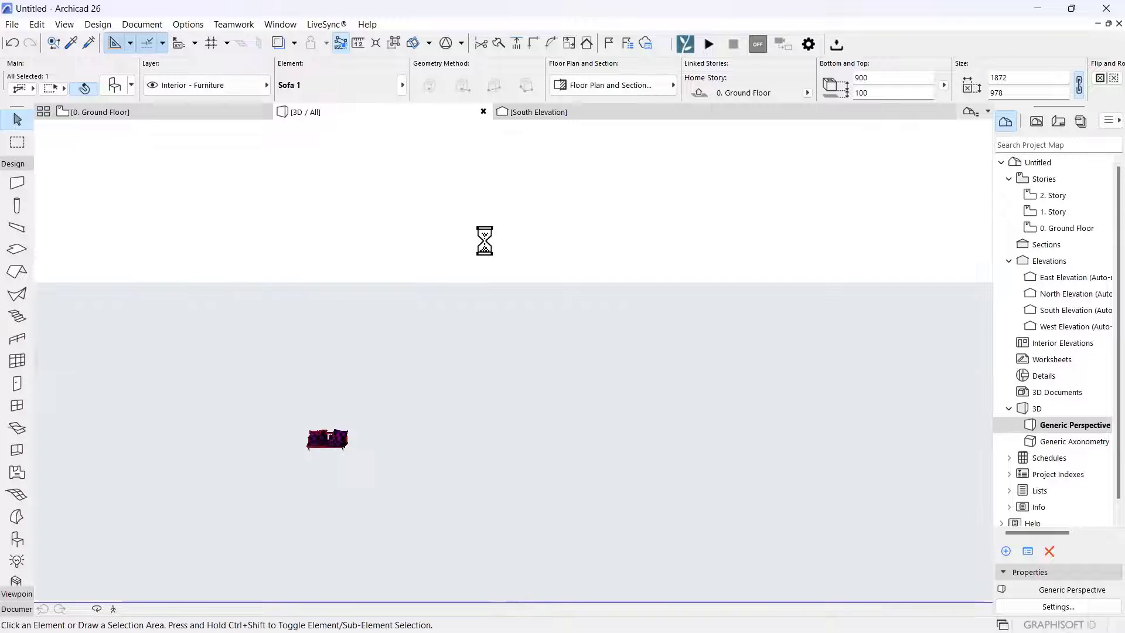
{"action": "scroll", "coordinate": [317, 439], "scroll_direction": "up", "scroll_amount": 5}
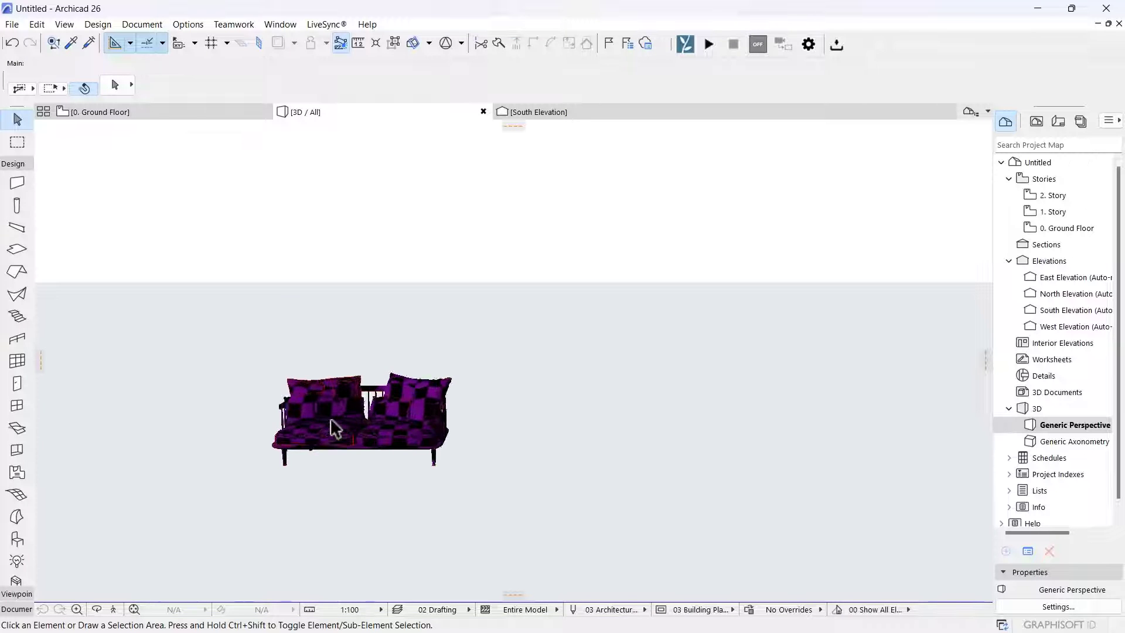
{"action": "key", "text": "o"}
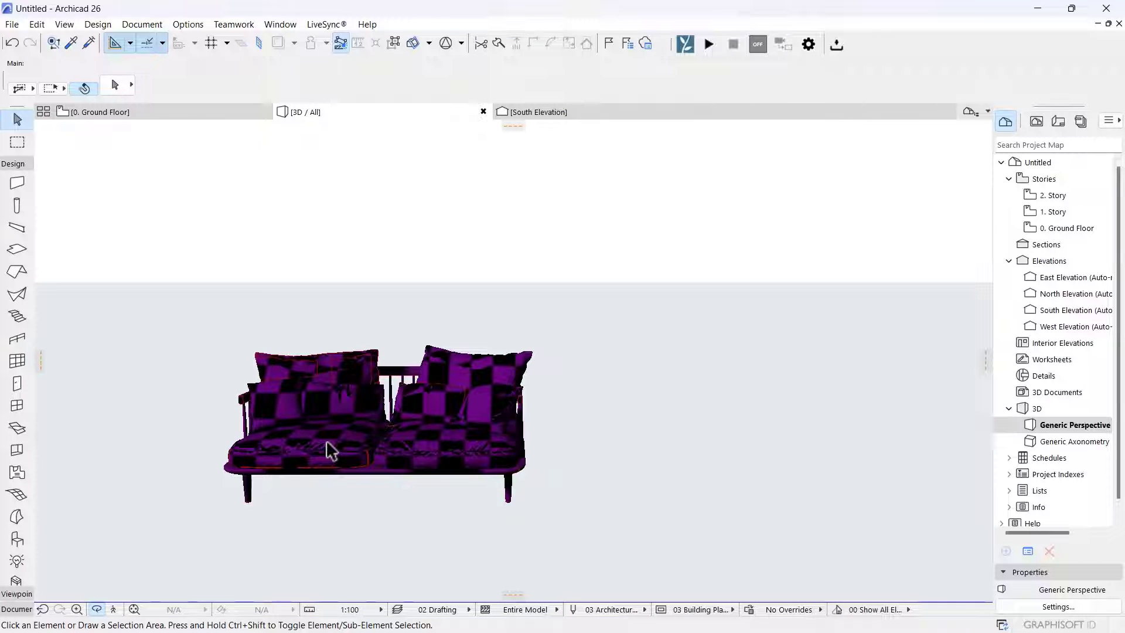
{"action": "left_click_drag", "start_coordinate": [246, 473], "coordinate": [332, 449]}
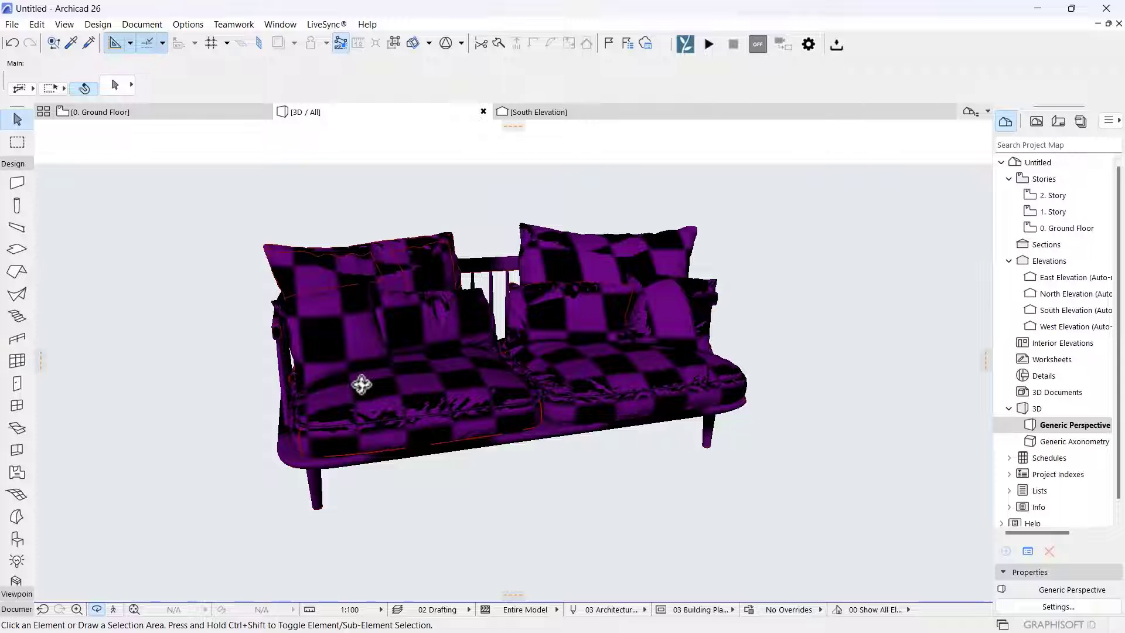
{"action": "key", "text": "Escape"}
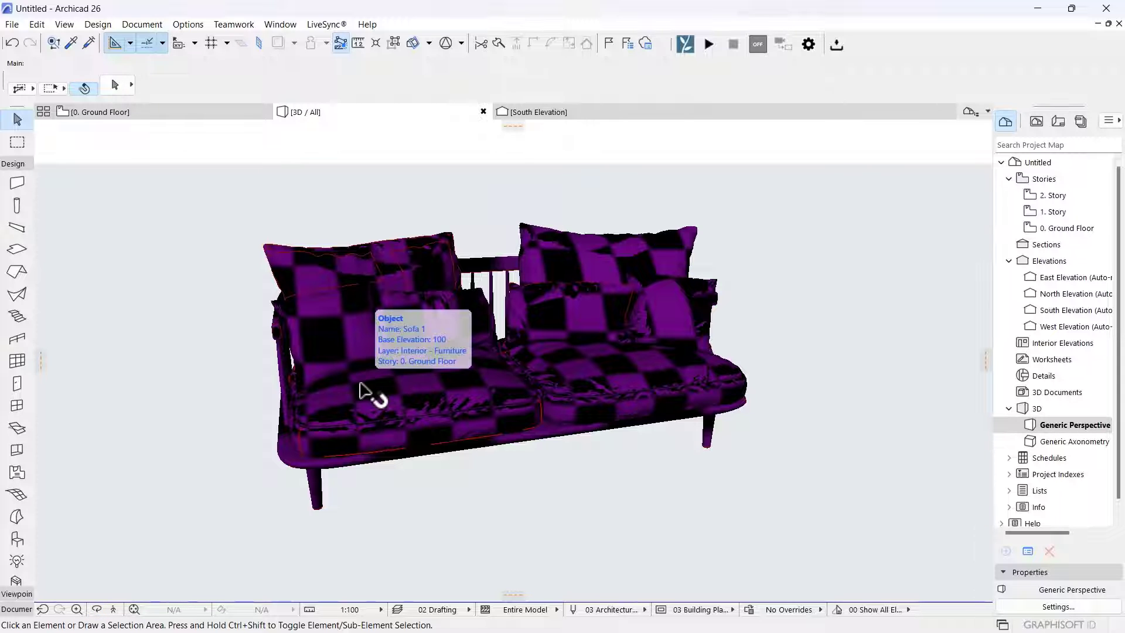
{"action": "left_click", "coordinate": [422, 362]}
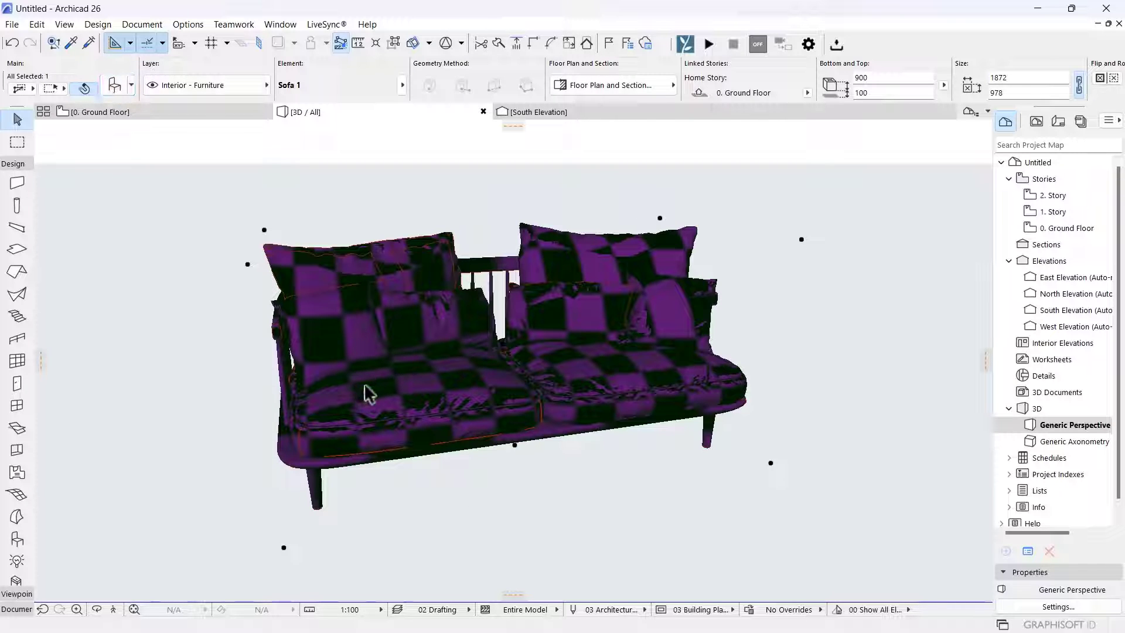
Enable the sofa's leather and wood options and set the leather to Leather - Tabac
{"action": "left_click", "coordinate": [115, 86]}
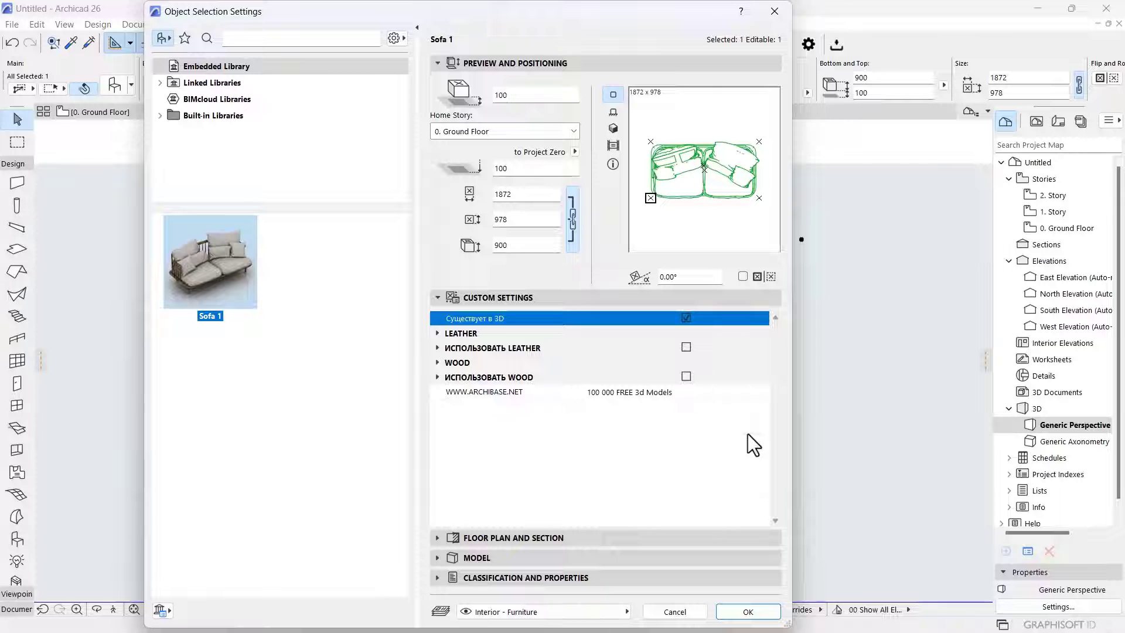
{"action": "left_click", "coordinate": [686, 347]}
{"action": "left_click", "coordinate": [686, 376]}
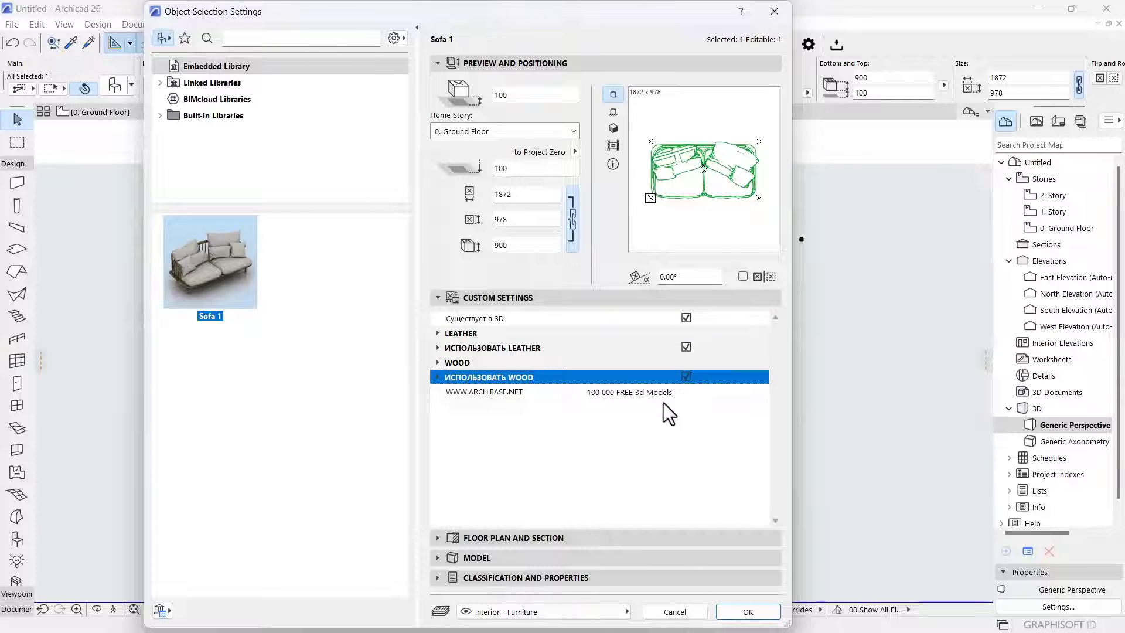
{"action": "left_click", "coordinate": [438, 348]}
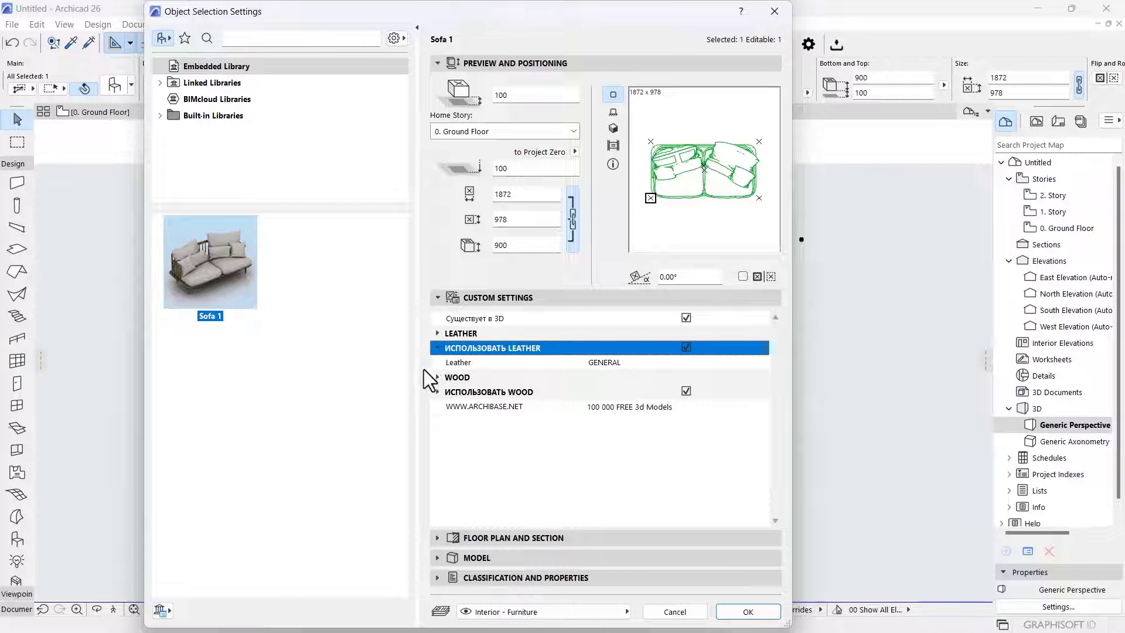
{"action": "left_click", "coordinate": [730, 360]}
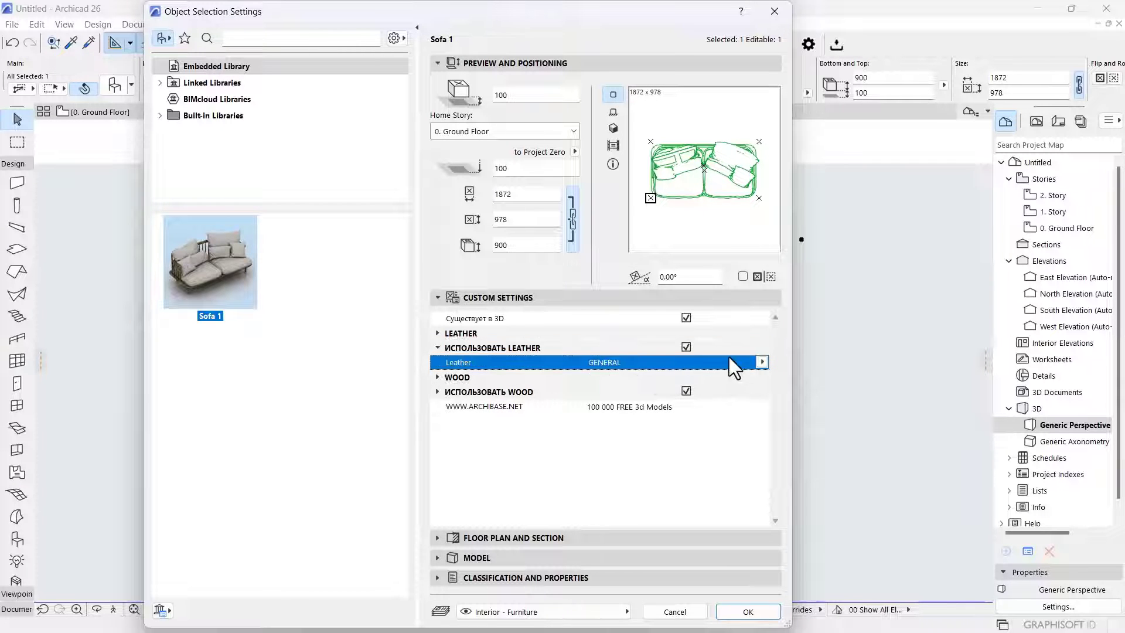
{"action": "left_click", "coordinate": [760, 362]}
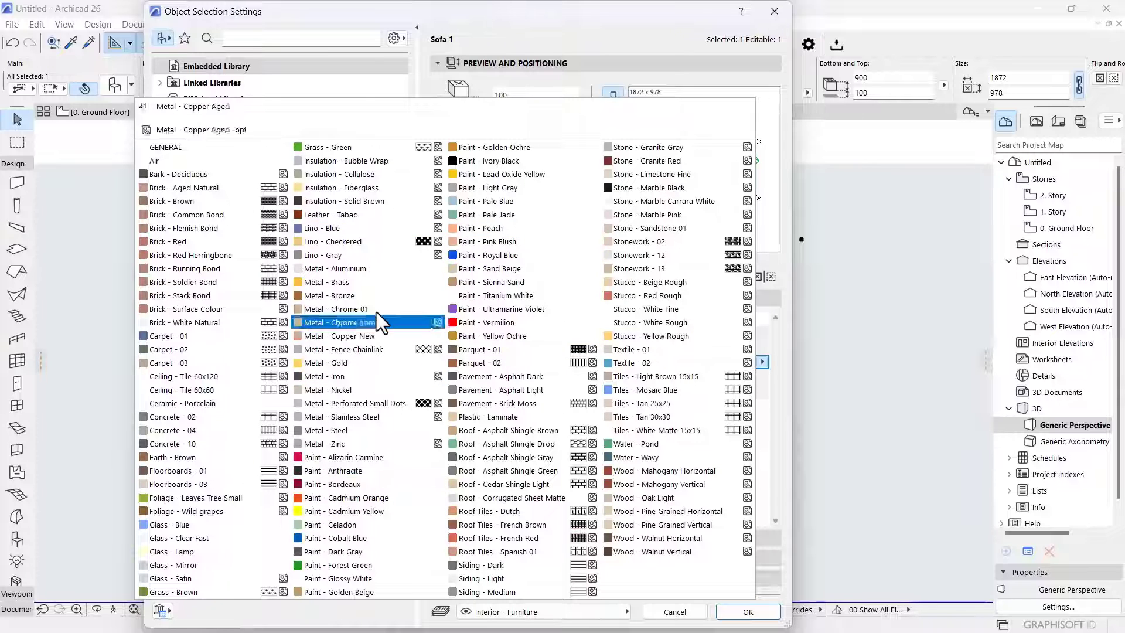
{"action": "left_click", "coordinate": [338, 215]}
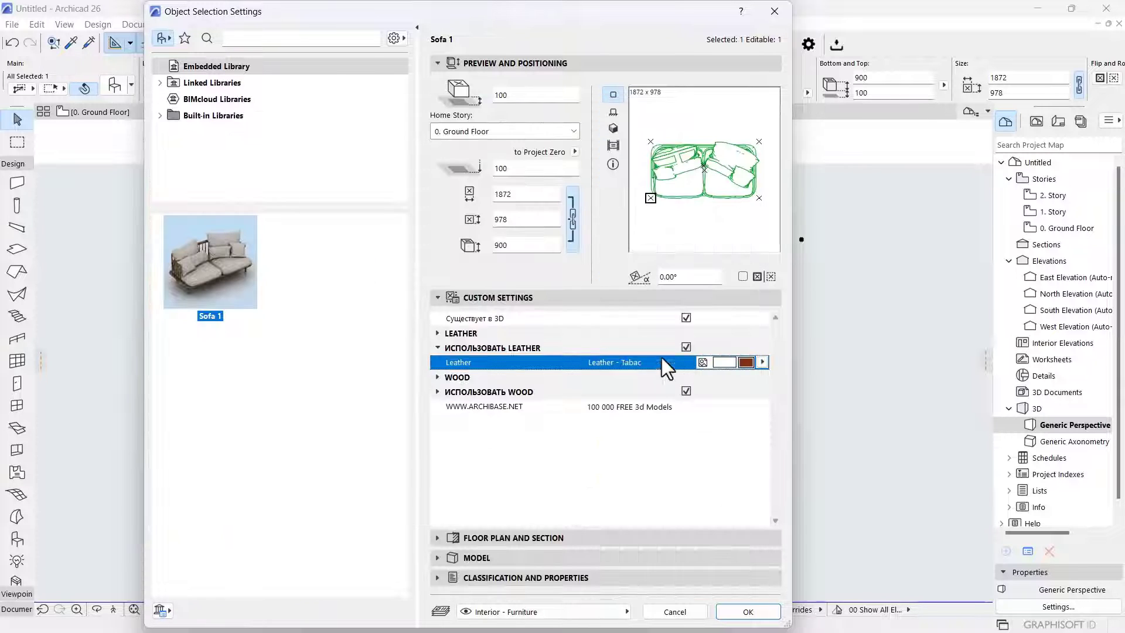
Set the sofa's wood material to Wood - Oak Light and apply the settings
{"action": "left_click", "coordinate": [490, 391]}
{"action": "left_click", "coordinate": [666, 407]}
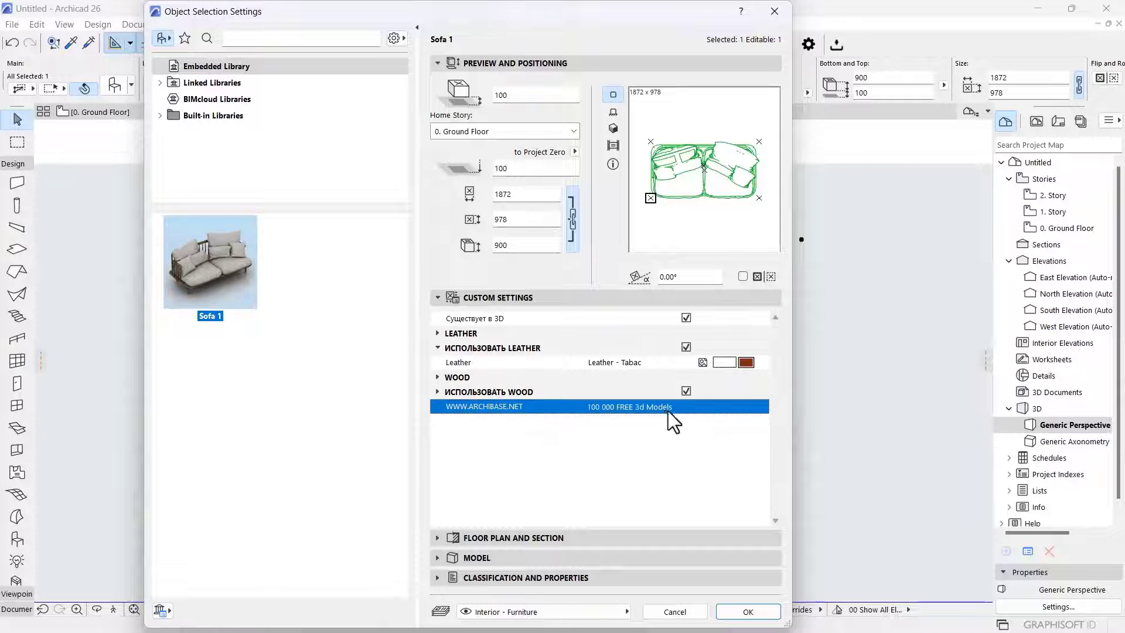
{"action": "left_click", "coordinate": [437, 376]}
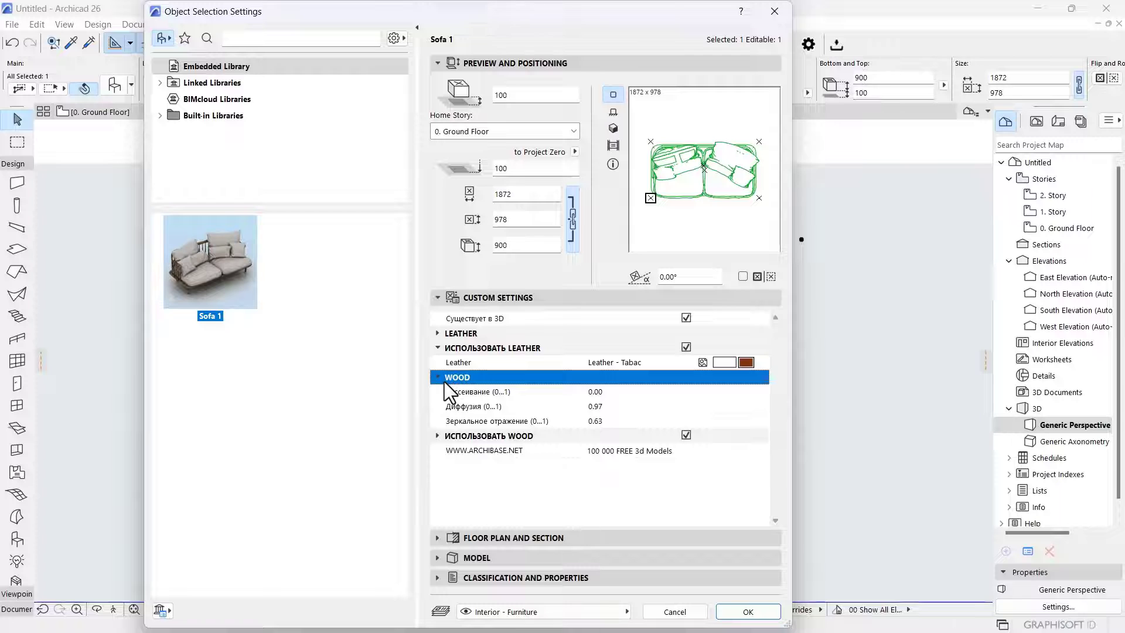
{"action": "left_click", "coordinate": [460, 437]}
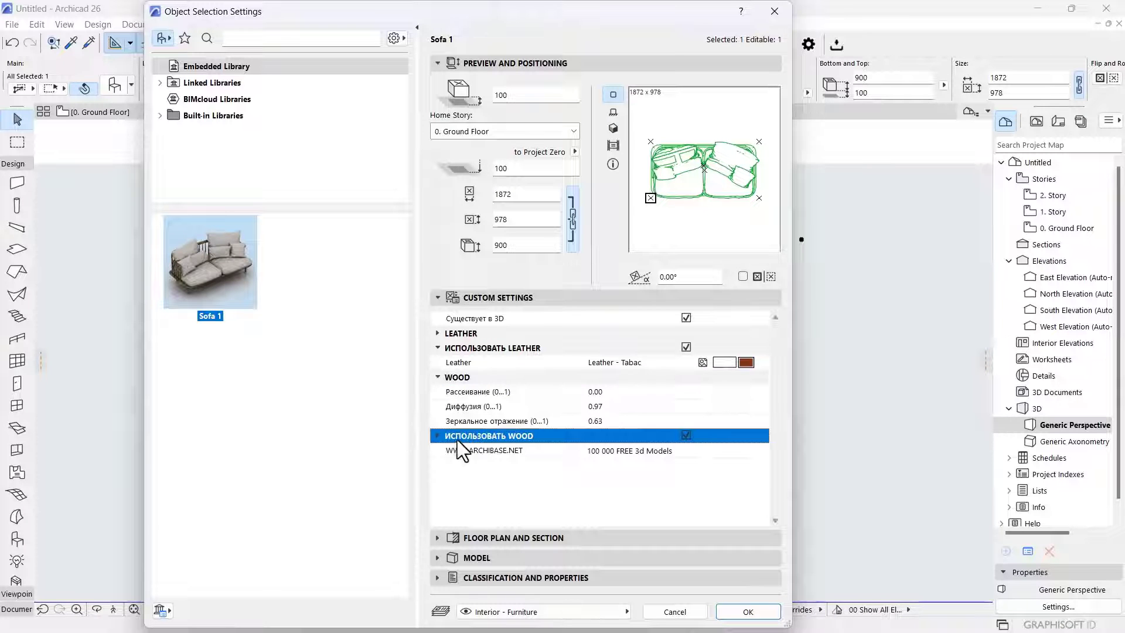
{"action": "left_click", "coordinate": [748, 449]}
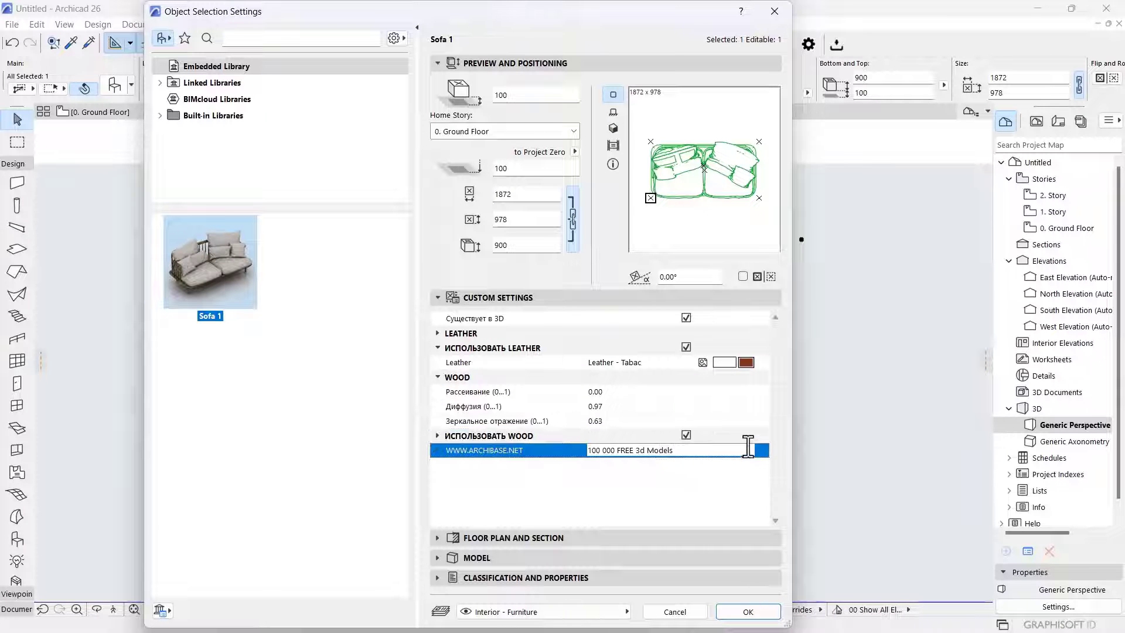
{"action": "left_click", "coordinate": [625, 366]}
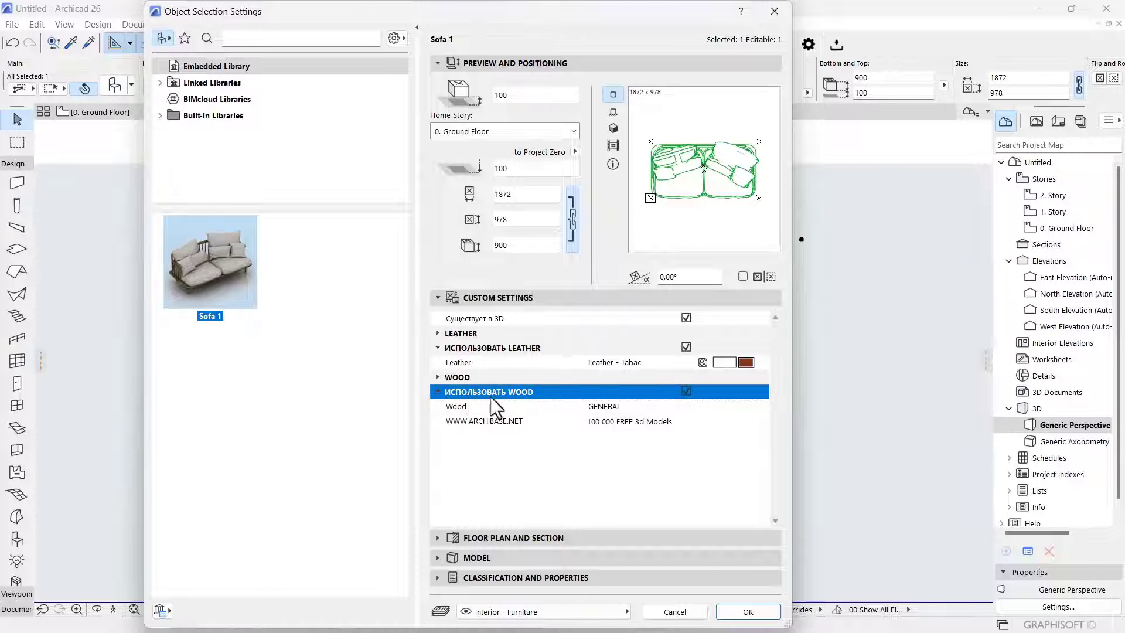
{"action": "left_click", "coordinate": [597, 406]}
{"action": "left_click", "coordinate": [760, 406]}
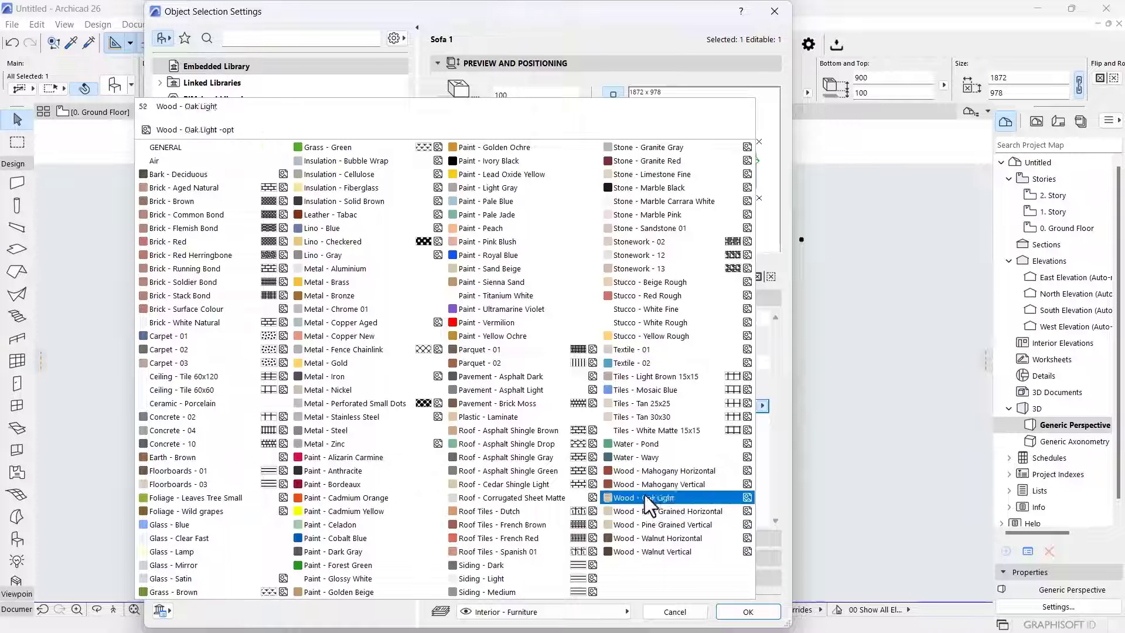
{"action": "left_click", "coordinate": [663, 499]}
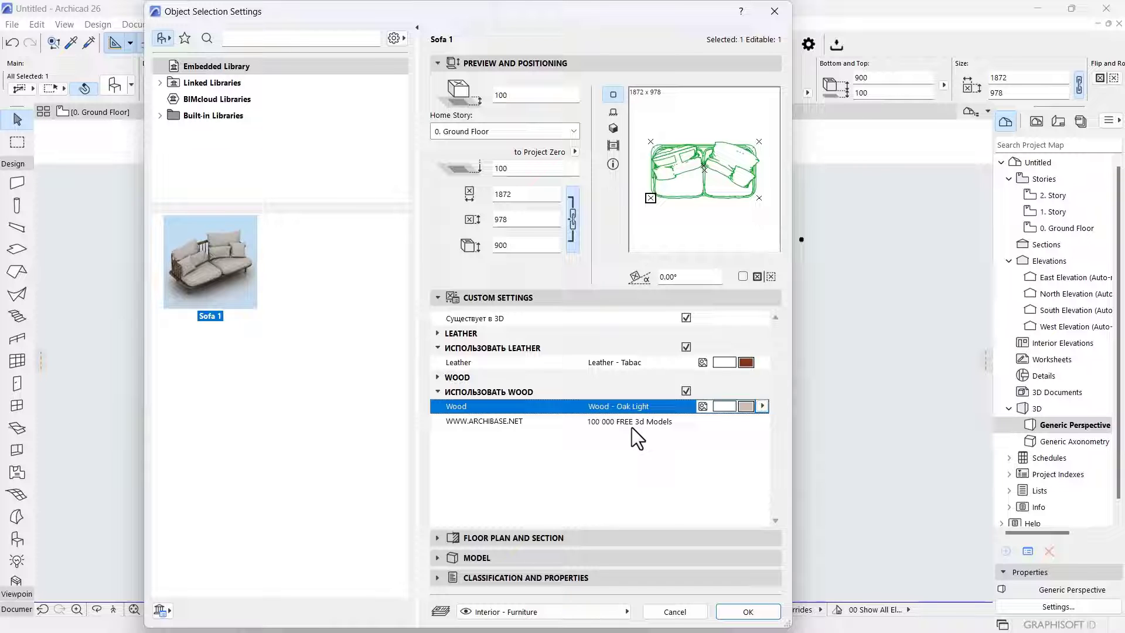
{"action": "left_click", "coordinate": [748, 612]}
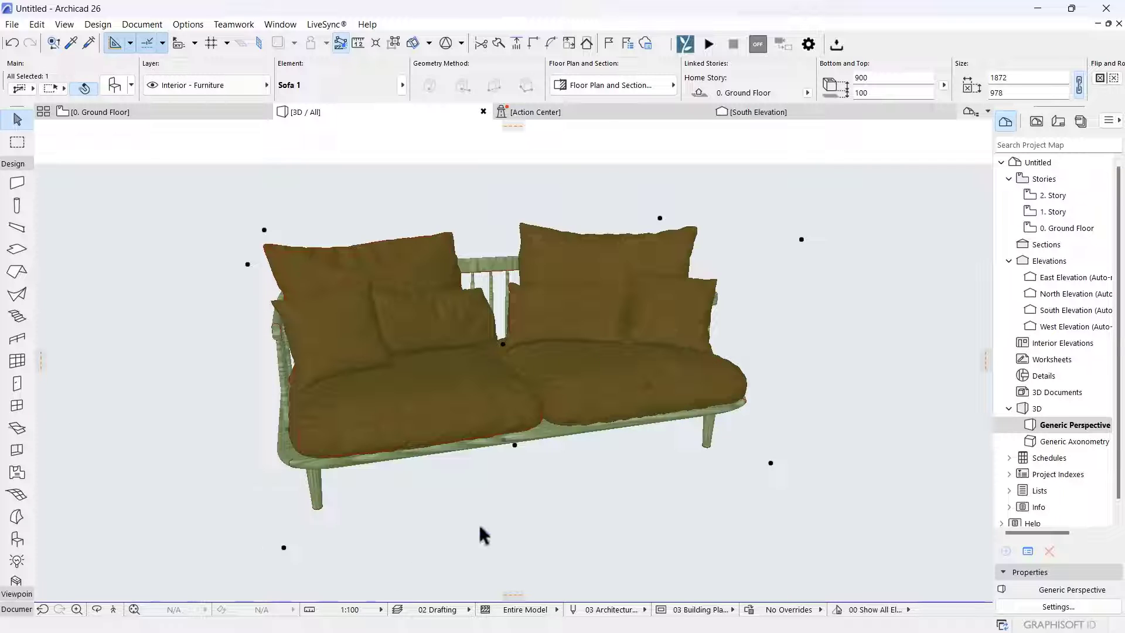
{"action": "middle_click_drag", "start_coordinate": [308, 379], "coordinate": [346, 457]}
{"action": "key", "text": "o"}
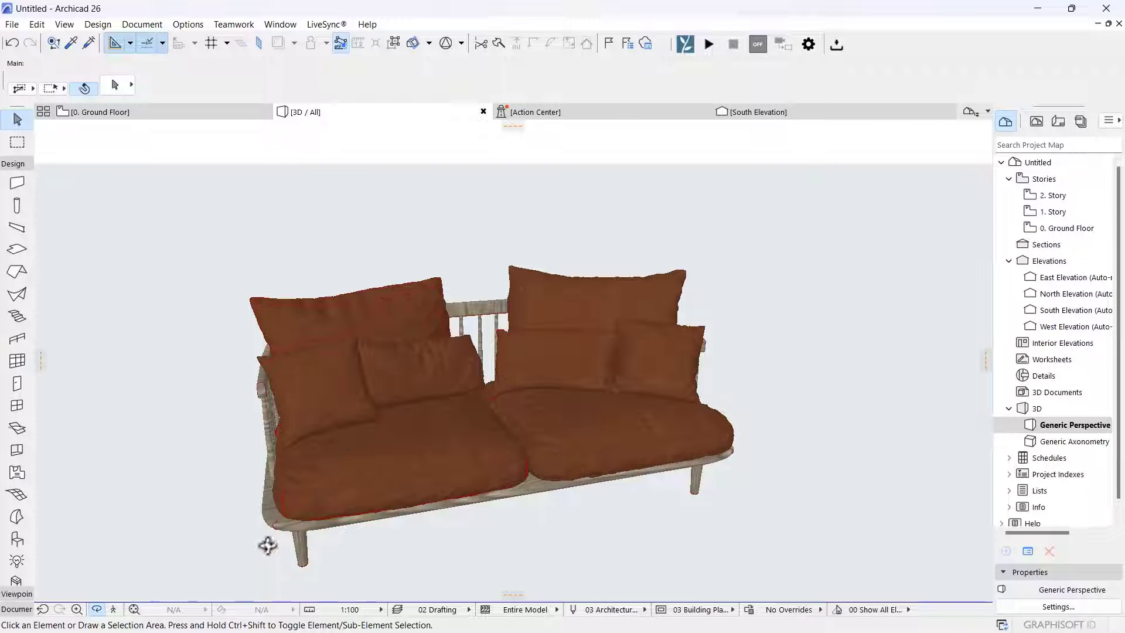
{"action": "left_click_drag", "start_coordinate": [400, 400], "coordinate": [426, 400]}
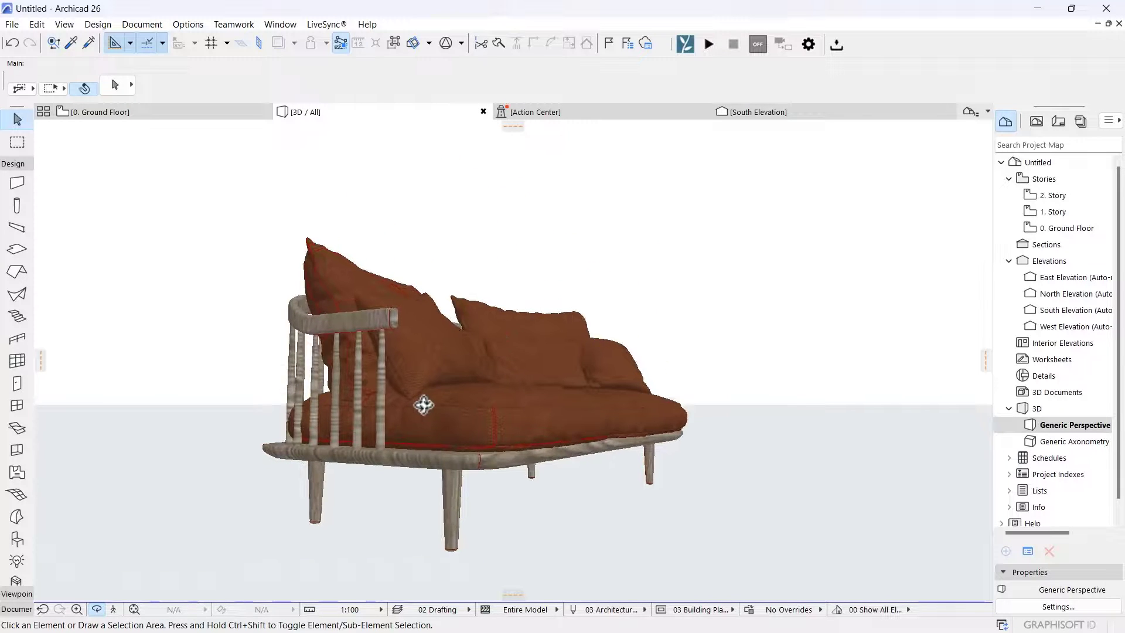
{"action": "scroll", "coordinate": [437, 468], "scroll_direction": "up", "scroll_amount": 5}
{"action": "scroll", "coordinate": [686, 459], "scroll_direction": "down", "scroll_amount": 5}
{"action": "left_click_drag", "start_coordinate": [686, 460], "coordinate": [657, 401]}
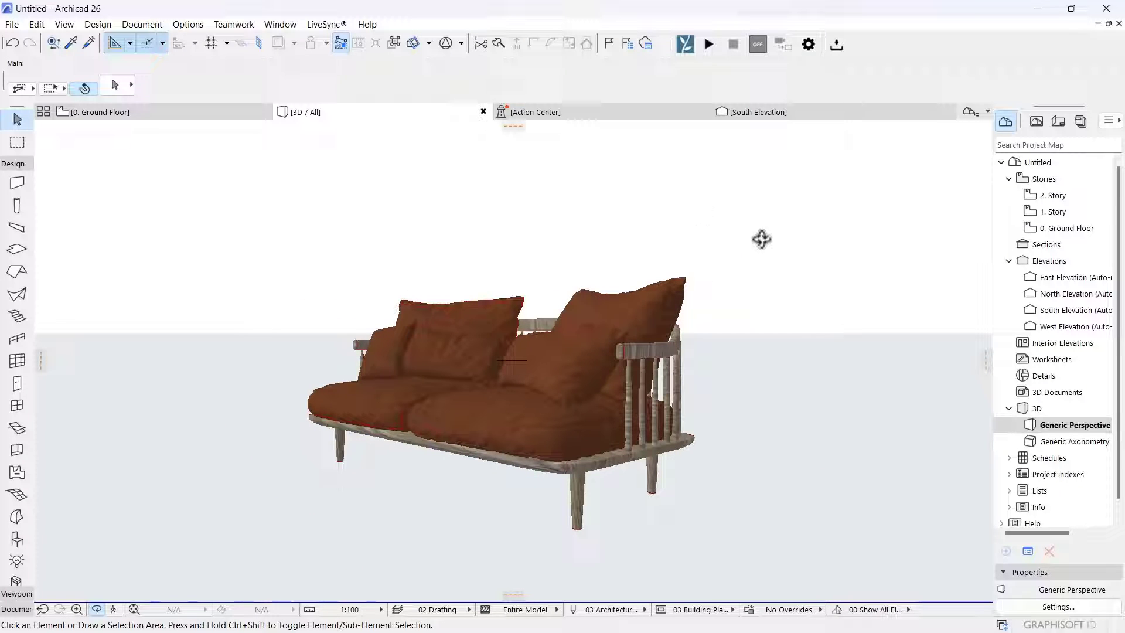
{"action": "left_click_drag", "start_coordinate": [474, 398], "coordinate": [492, 320]}
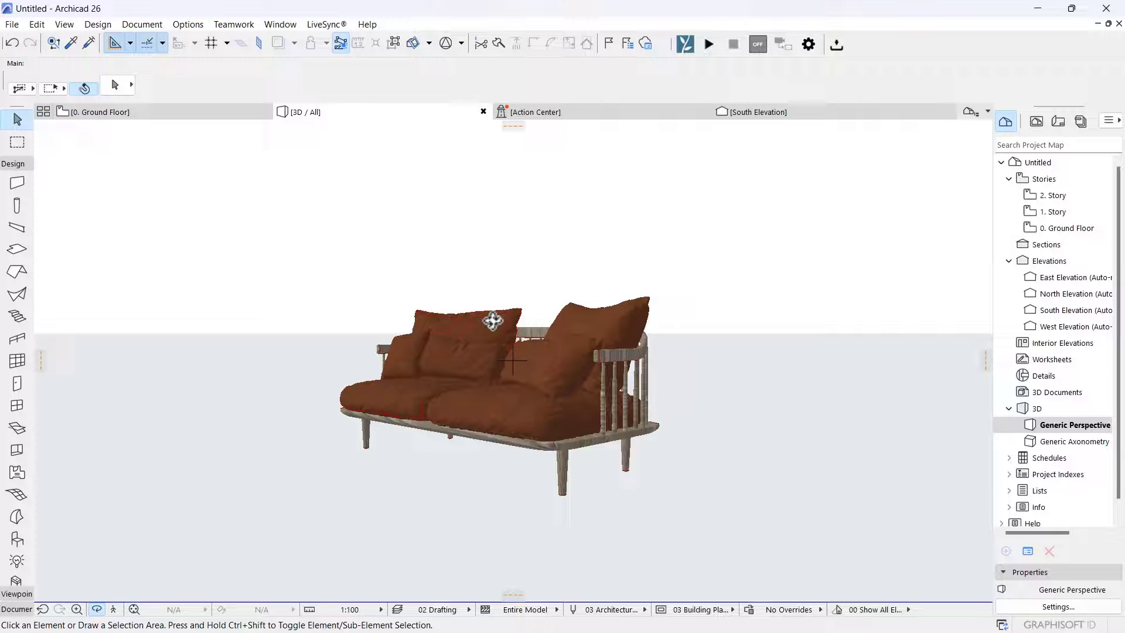
{"action": "left_click_drag", "start_coordinate": [527, 452], "coordinate": [499, 334]}
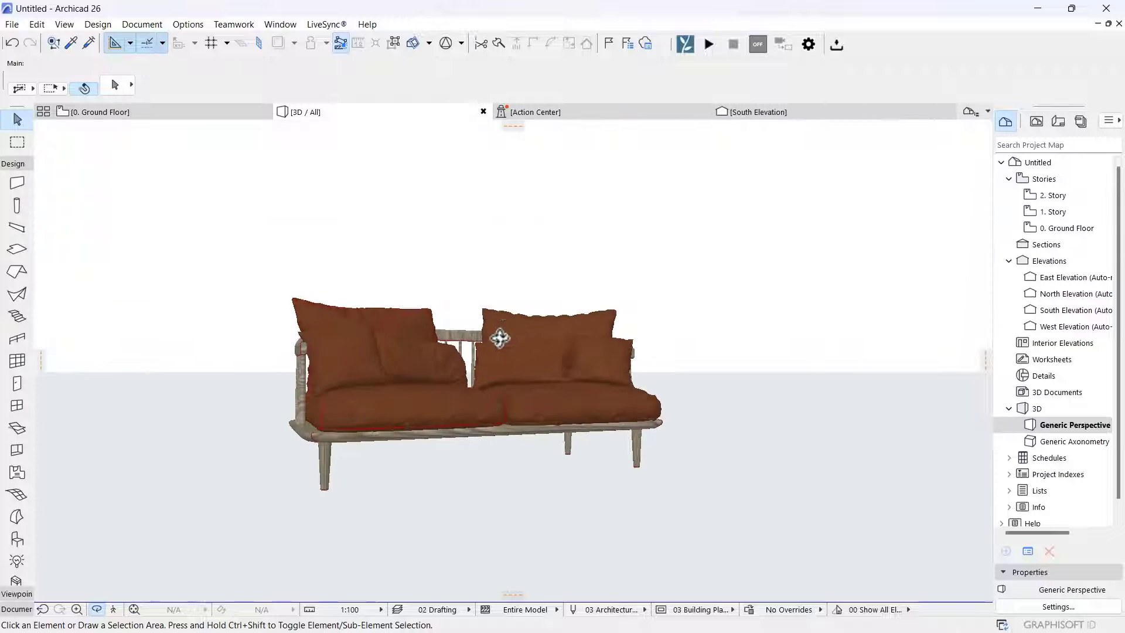
On the Ground Floor plan, start the Object tool and choose Load Other Object
{"action": "left_click", "coordinate": [130, 117]}
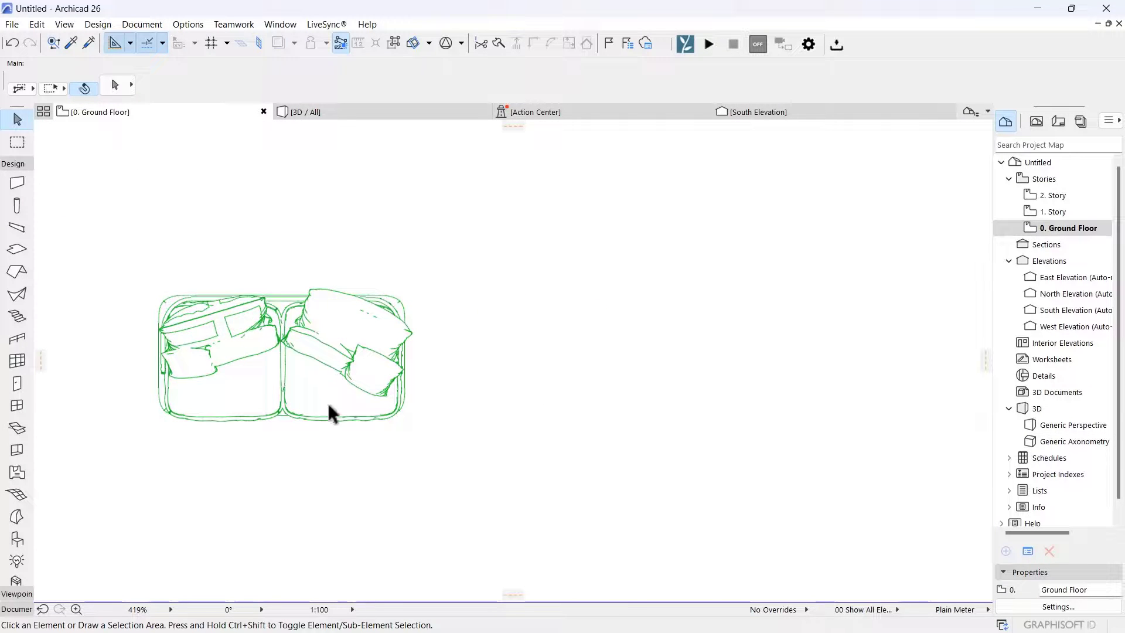
{"action": "middle_click_drag", "start_coordinate": [326, 410], "coordinate": [369, 297]}
{"action": "scroll", "coordinate": [370, 296], "scroll_direction": "down", "scroll_amount": 2}
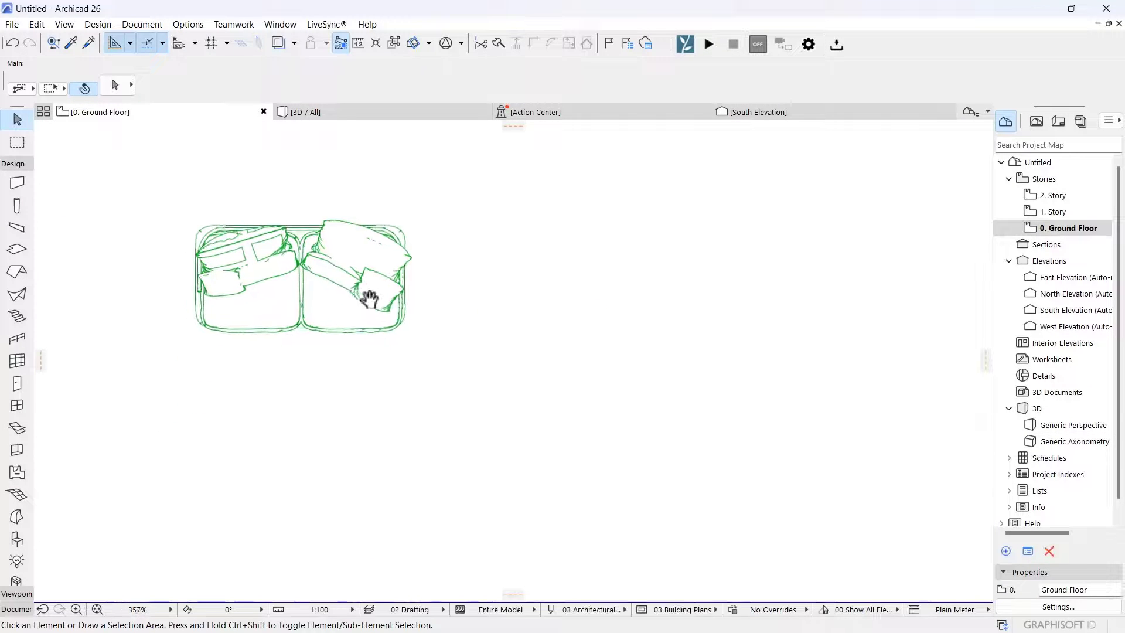
{"action": "double_click", "coordinate": [17, 542]}
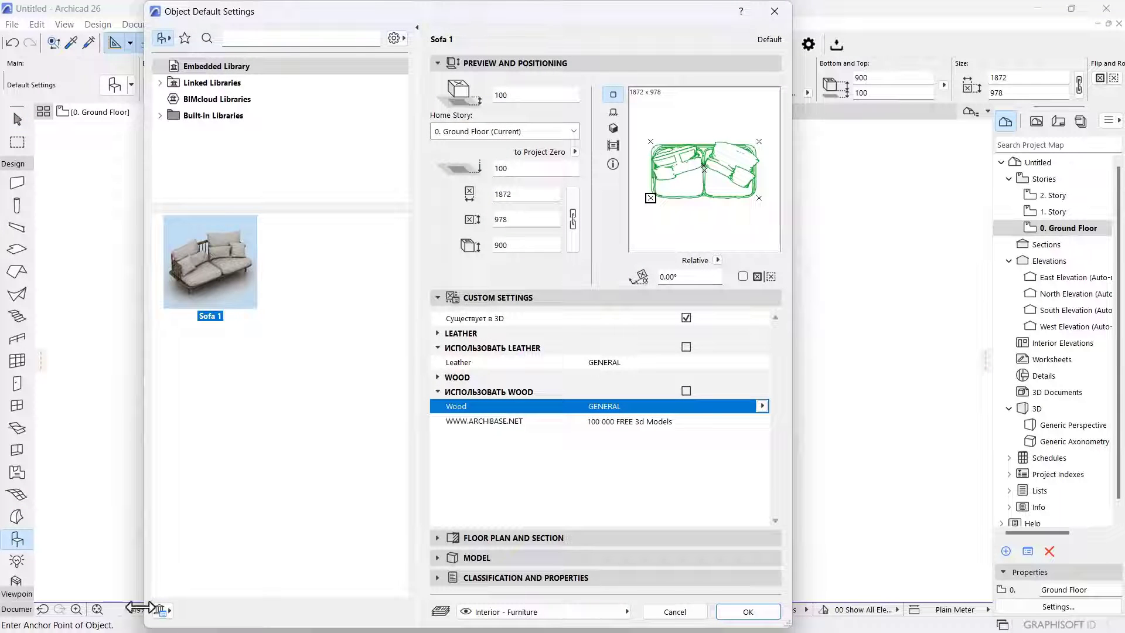
{"action": "left_click", "coordinate": [162, 610]}
{"action": "left_click", "coordinate": [213, 563]}
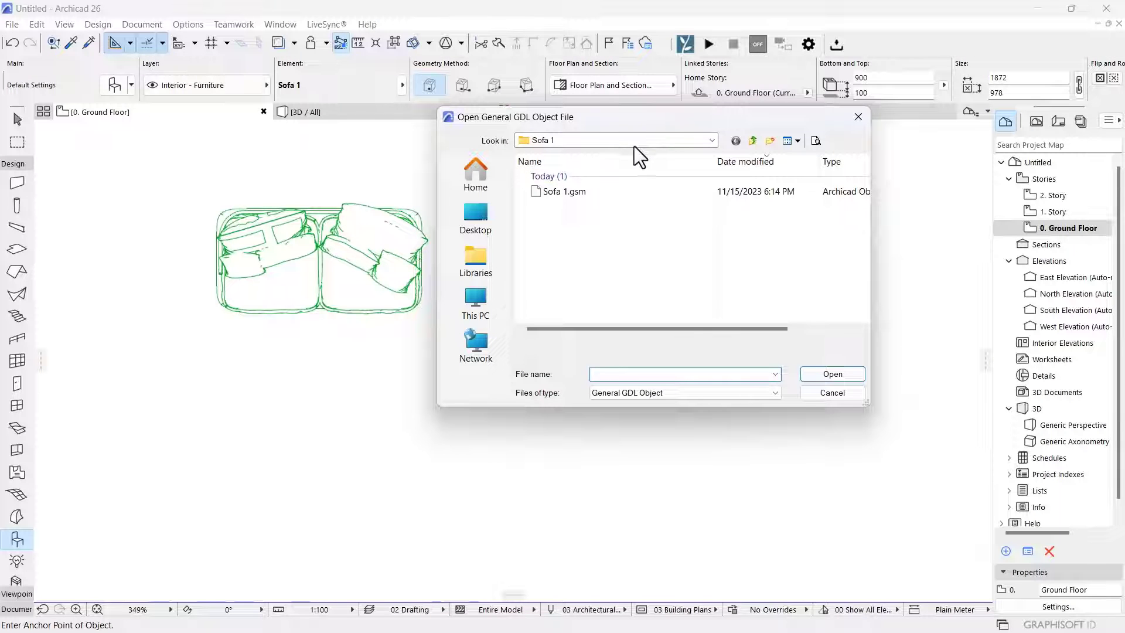
Browse to the downloaded table folder and open Ettore Design Table N110723.gsm
{"action": "left_click_drag", "start_coordinate": [624, 129], "coordinate": [391, 133]}
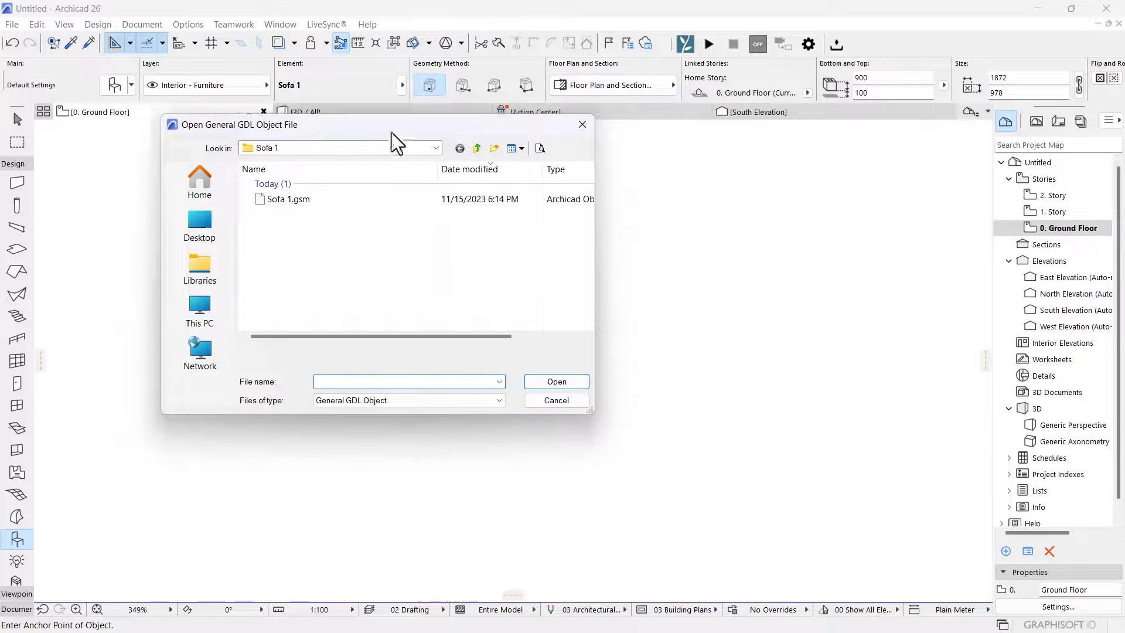
{"action": "left_click", "coordinate": [474, 148]}
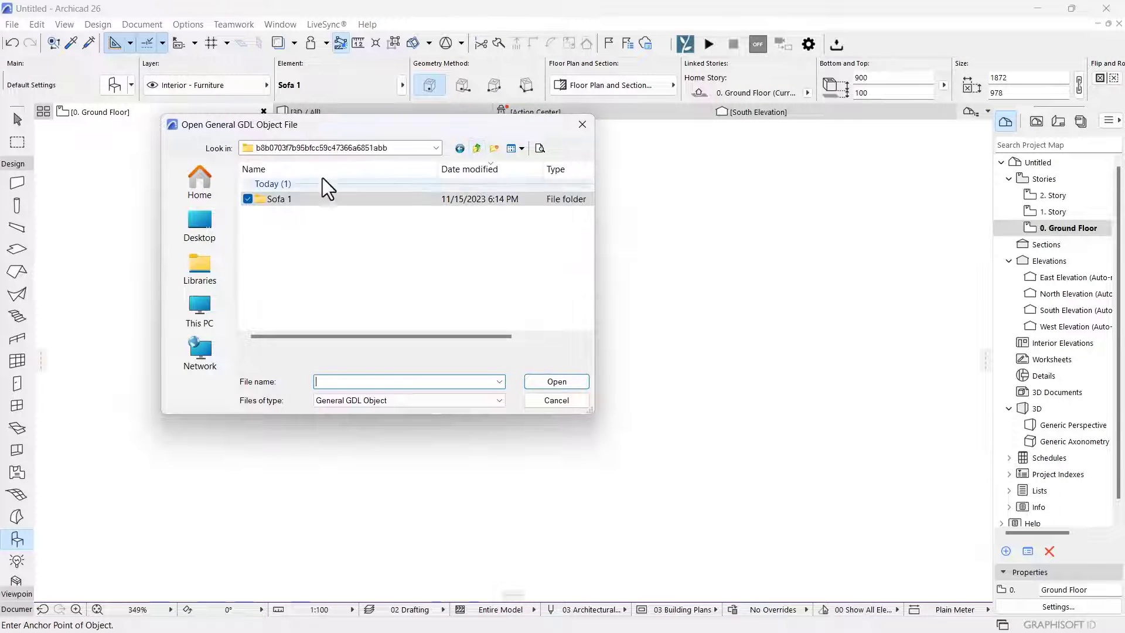
{"action": "left_click", "coordinate": [472, 152]}
{"action": "double_click", "coordinate": [293, 209]}
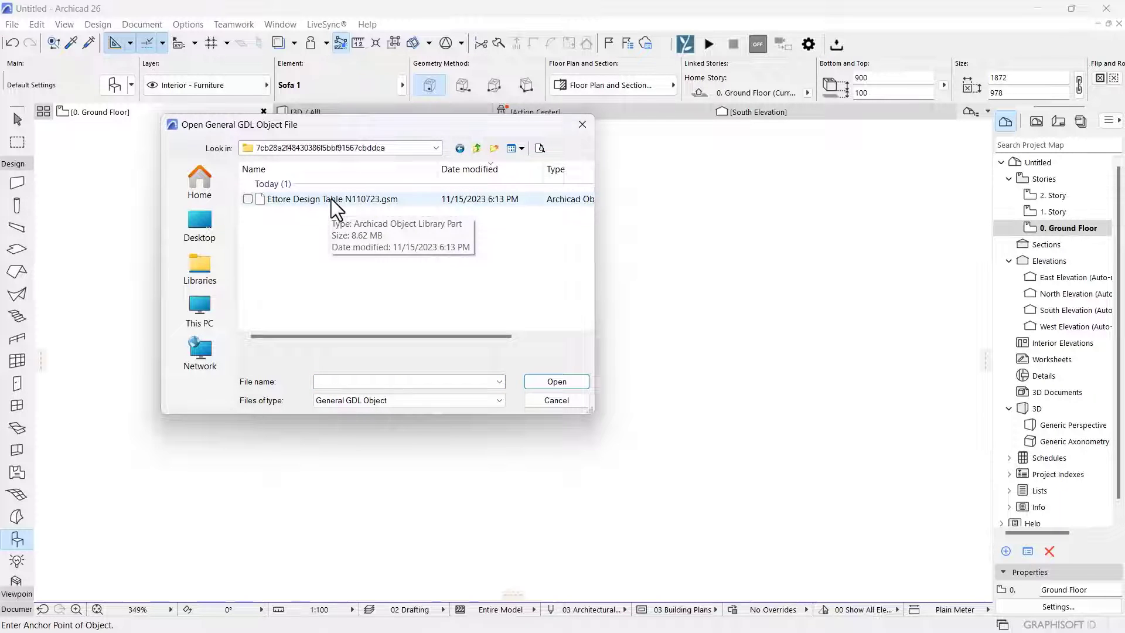
{"action": "double_click", "coordinate": [331, 199]}
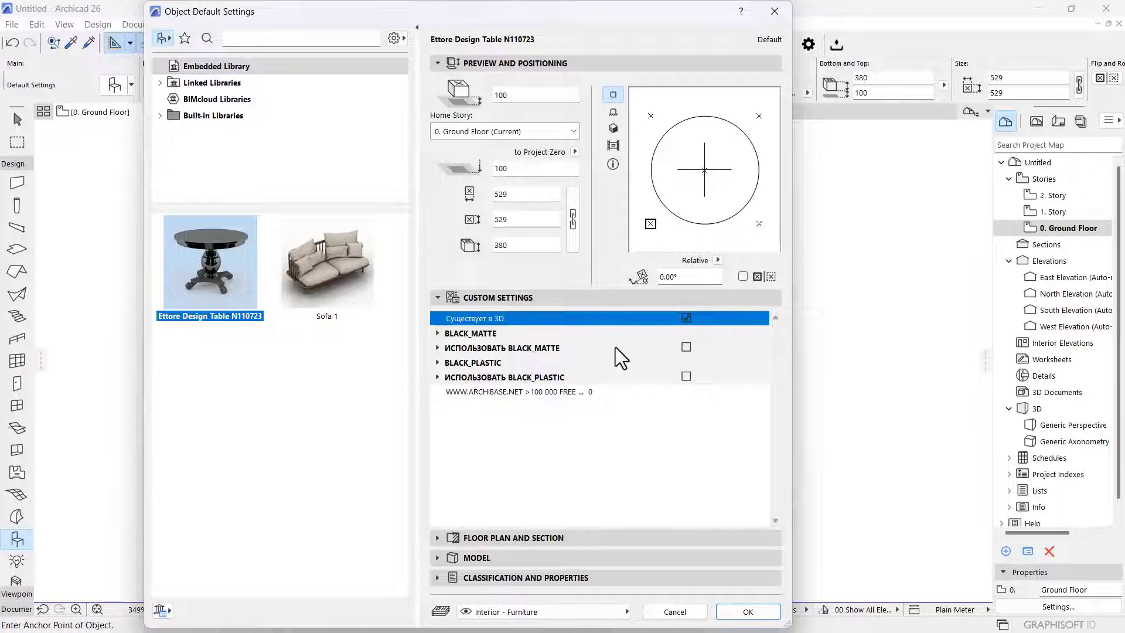
Enable the table's BLACK_MATTE and BLACK_PLASTIC material overrides and accept the settings
{"action": "left_click", "coordinate": [687, 348]}
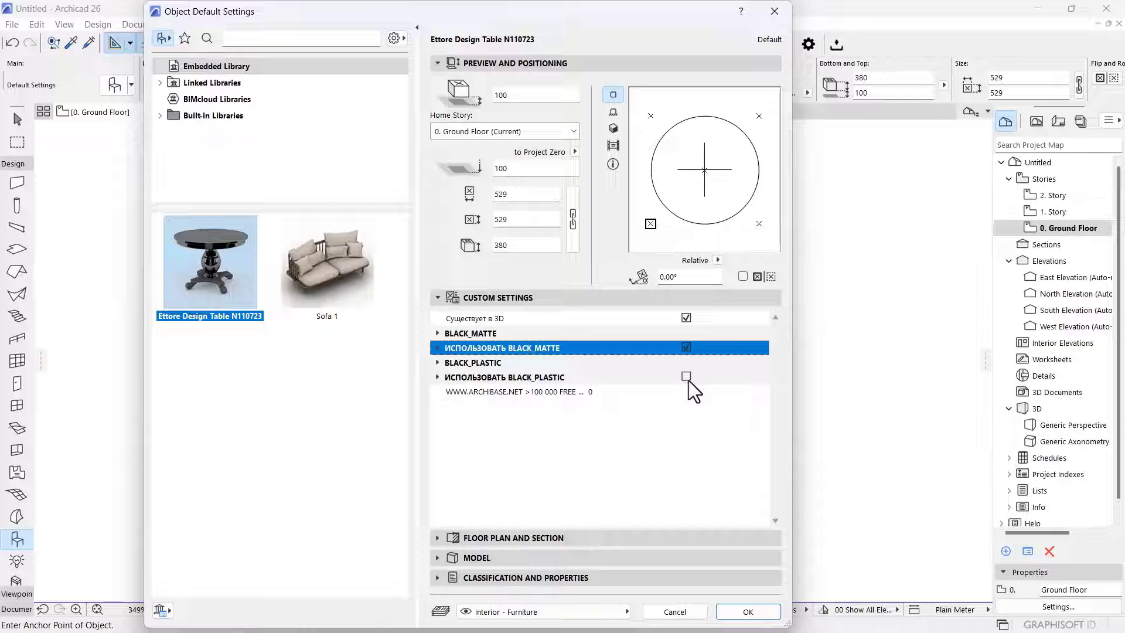
{"action": "left_click", "coordinate": [688, 380]}
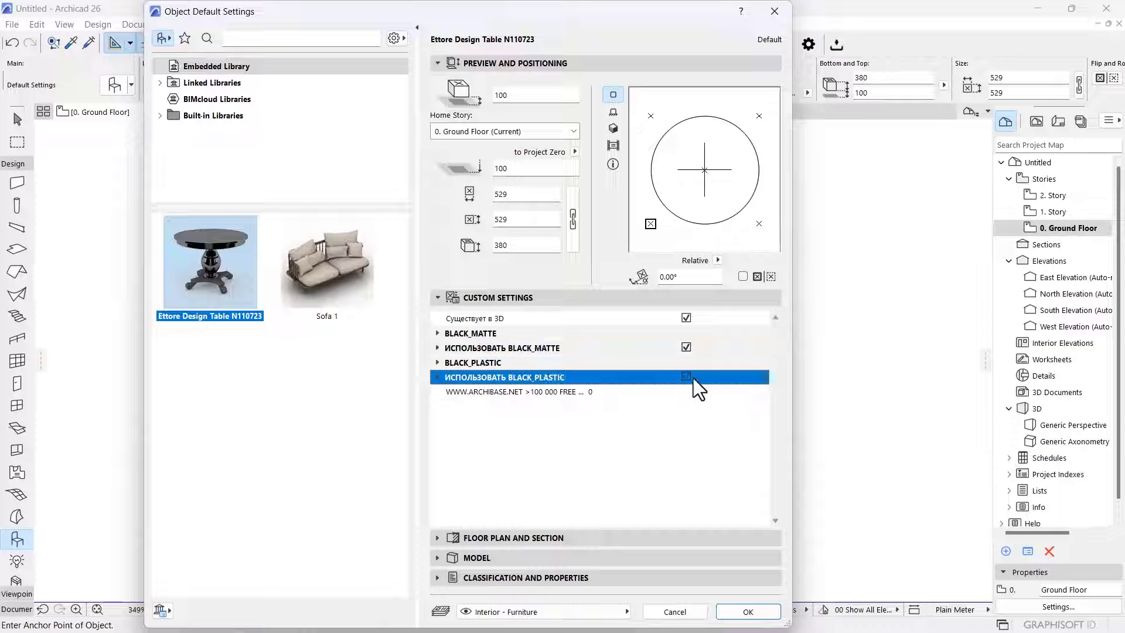
{"action": "left_click", "coordinate": [438, 363]}
{"action": "left_click", "coordinate": [438, 364]}
{"action": "left_click", "coordinate": [440, 378]}
{"action": "left_click", "coordinate": [438, 348]}
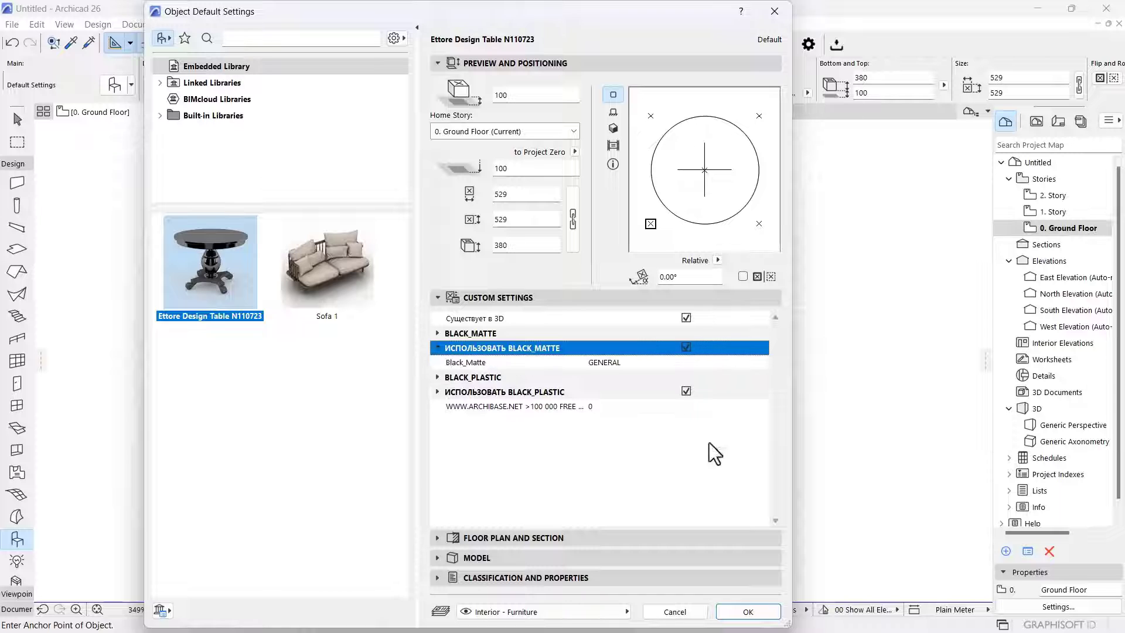
{"action": "left_click", "coordinate": [739, 609]}
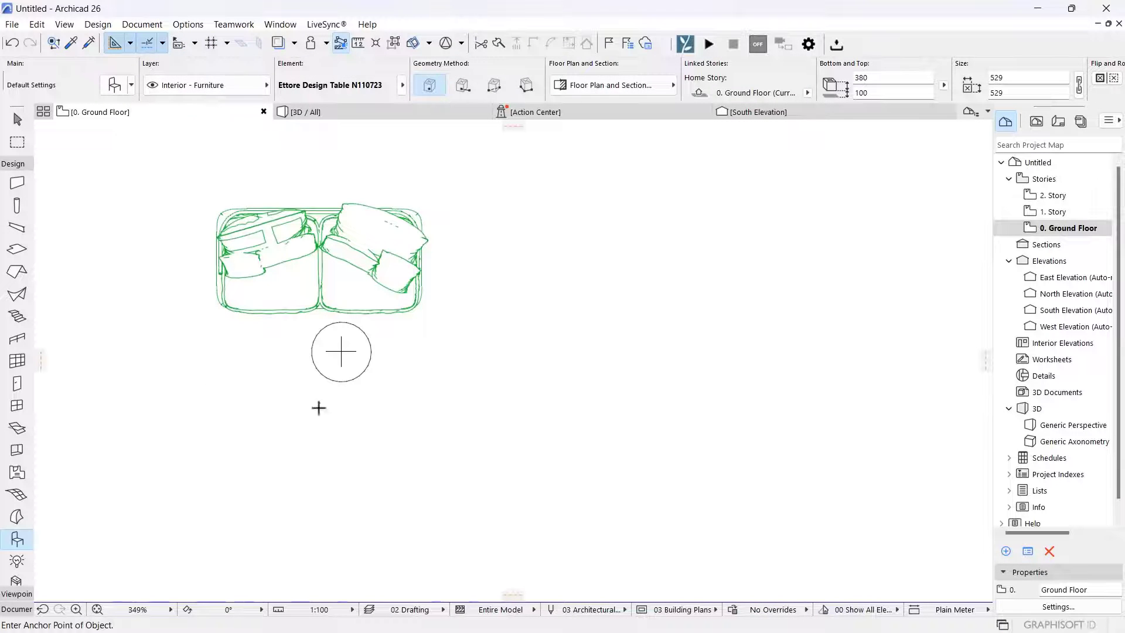
Move the placed round table down-left so it sits just below the sofa
{"action": "key", "text": "Escape"}
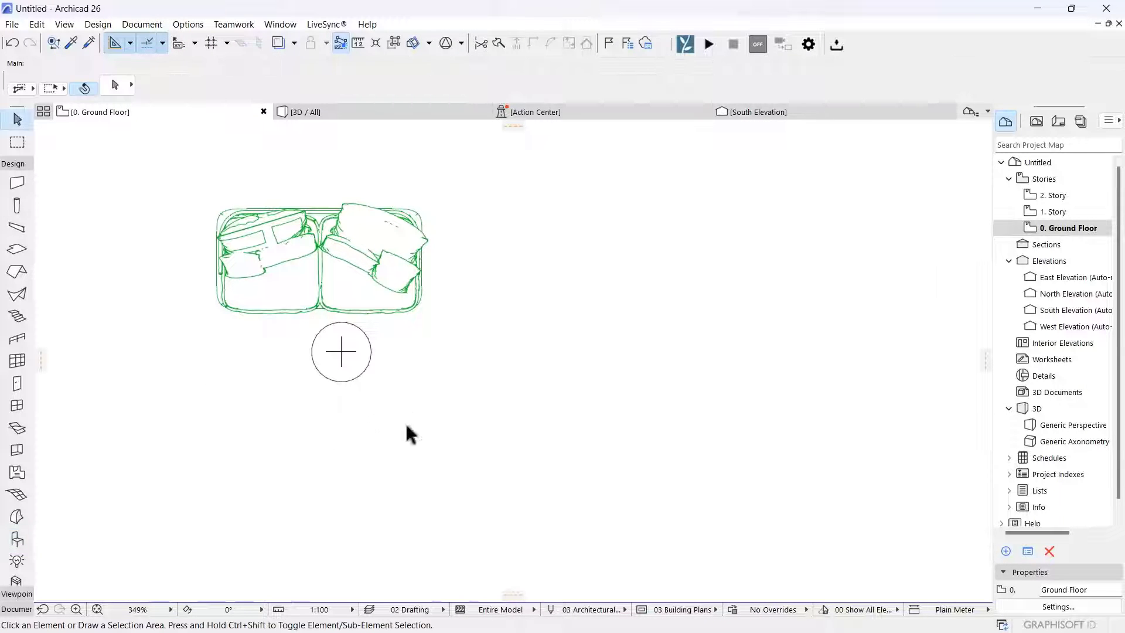
{"action": "left_click", "coordinate": [357, 358]}
{"action": "left_click_drag", "start_coordinate": [344, 355], "coordinate": [325, 384]}
{"action": "left_click", "coordinate": [436, 374]}
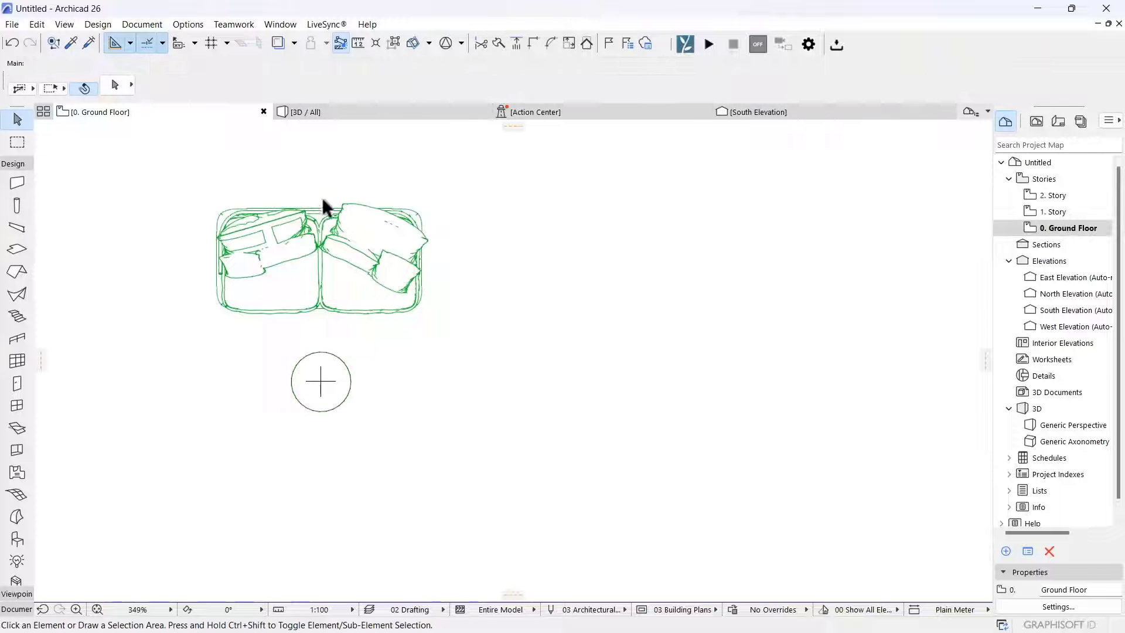
{"action": "left_click", "coordinate": [300, 115]}
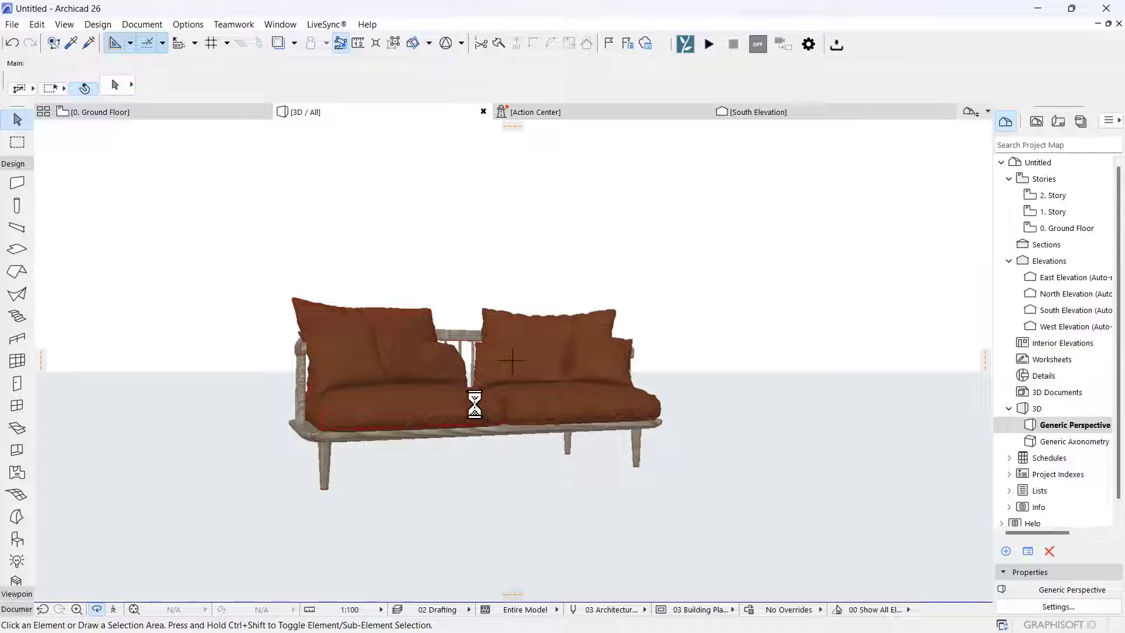
Orbit and zoom to the red table beside the sofa, then open its Object Settings
{"action": "left_click_drag", "start_coordinate": [570, 502], "coordinate": [801, 429]}
{"action": "scroll", "coordinate": [798, 429], "scroll_direction": "up", "scroll_amount": 5}
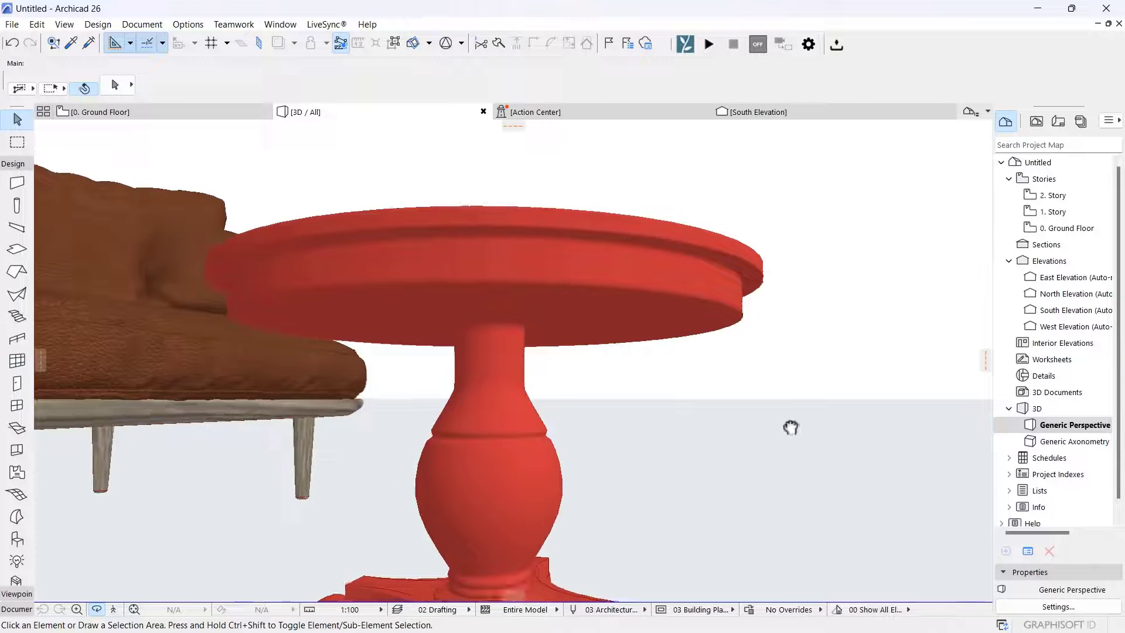
{"action": "scroll", "coordinate": [552, 344], "scroll_direction": "down", "scroll_amount": 6}
{"action": "scroll", "coordinate": [429, 388], "scroll_direction": "up", "scroll_amount": 3}
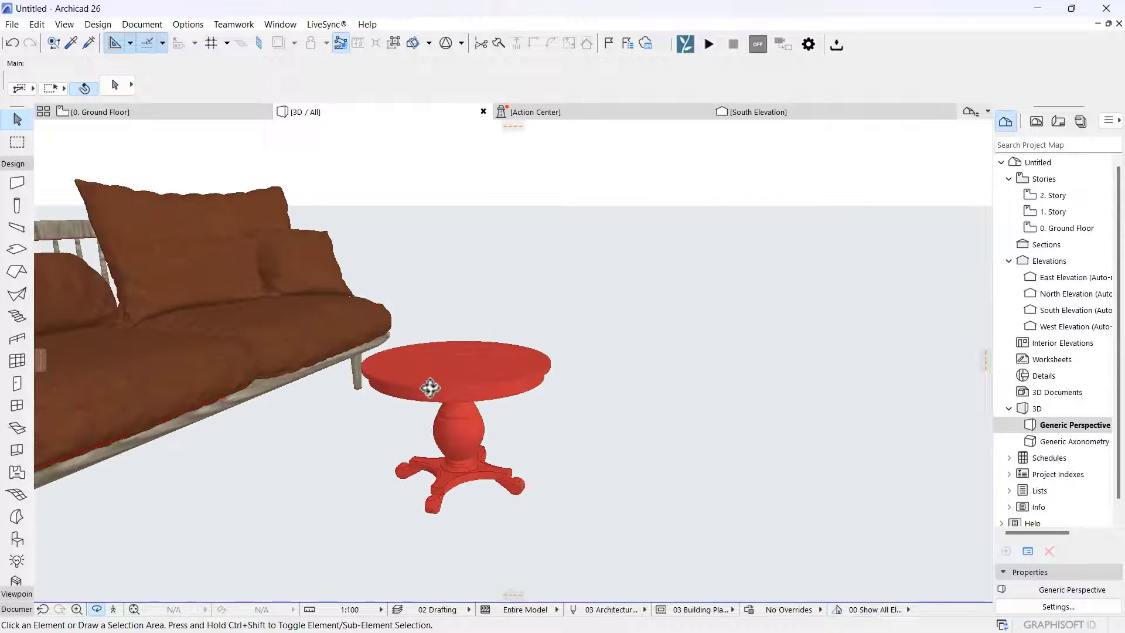
{"action": "scroll", "coordinate": [429, 388], "scroll_direction": "up", "scroll_amount": 1}
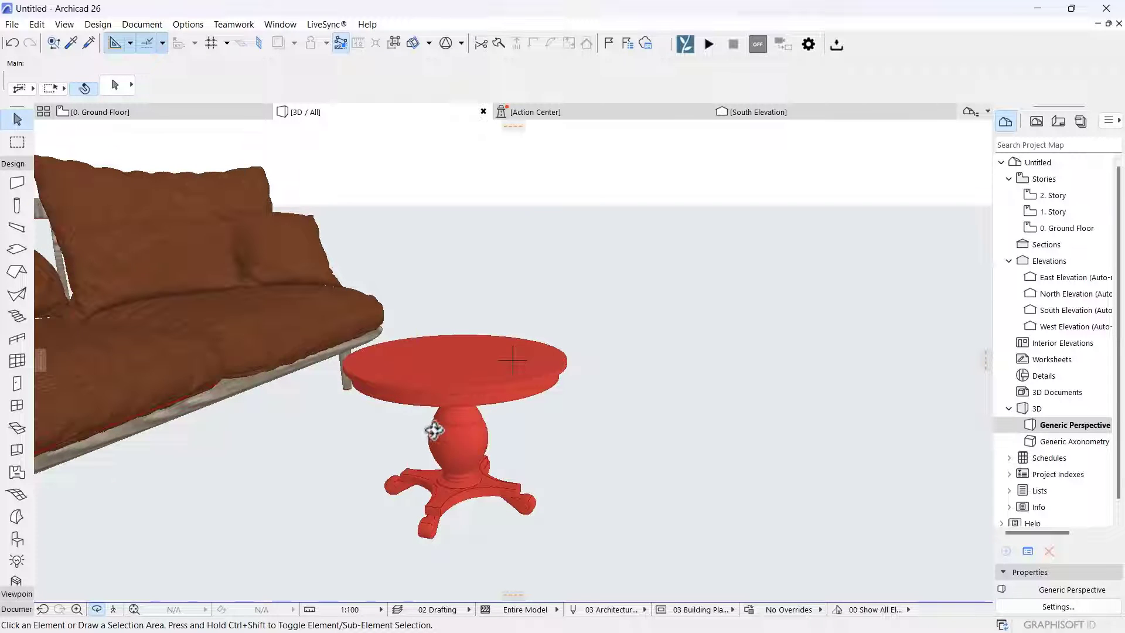
{"action": "scroll", "coordinate": [432, 416], "scroll_direction": "up", "scroll_amount": 1}
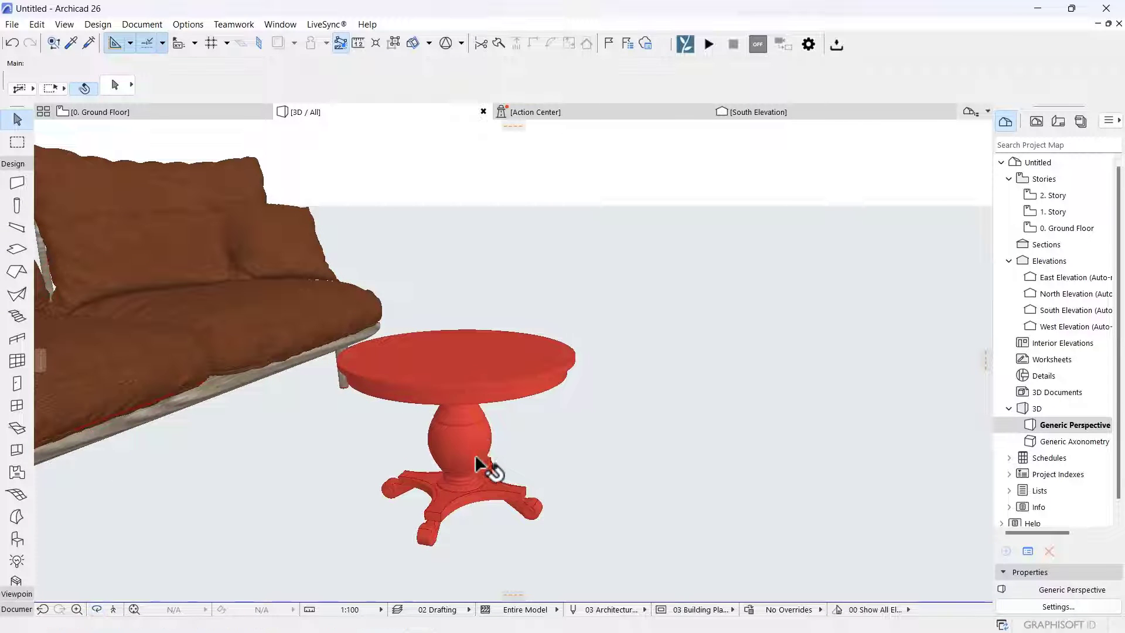
{"action": "left_click", "coordinate": [475, 455]}
{"action": "left_click", "coordinate": [115, 87]}
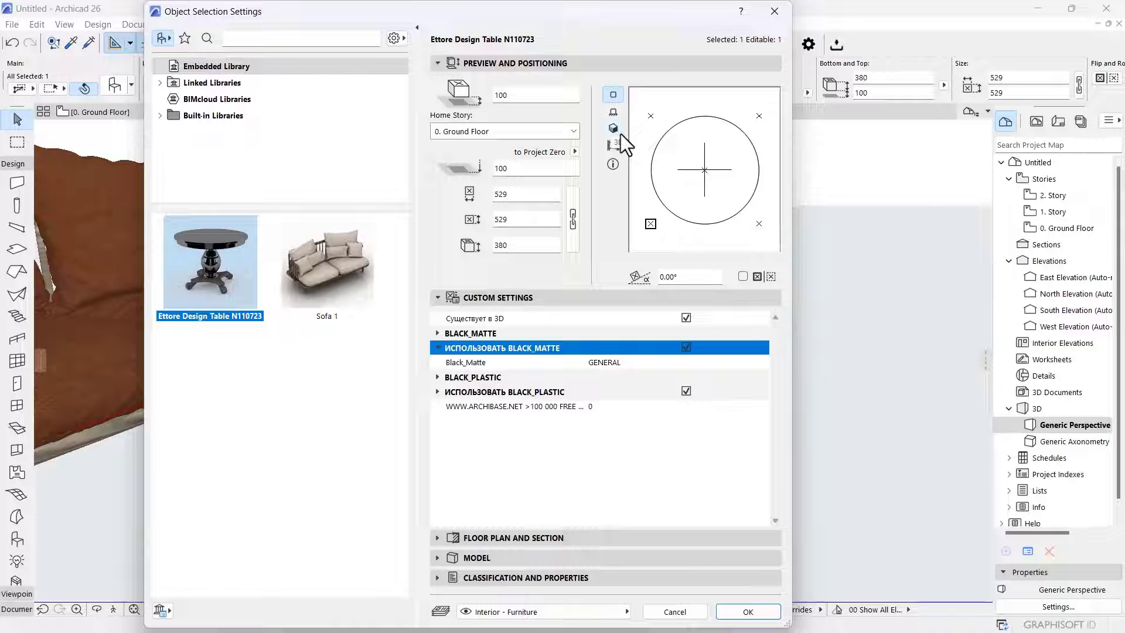
Set the table's Black_Matte surface to Wood - Mahogany Horizontal
{"action": "left_click", "coordinate": [610, 131]}
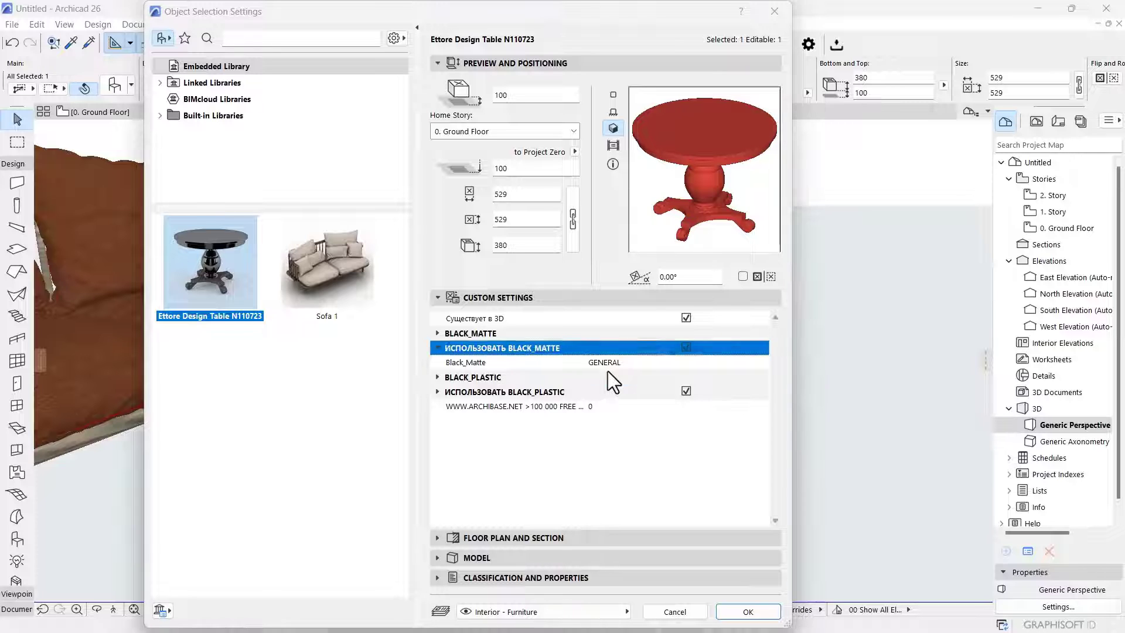
{"action": "left_click", "coordinate": [641, 364]}
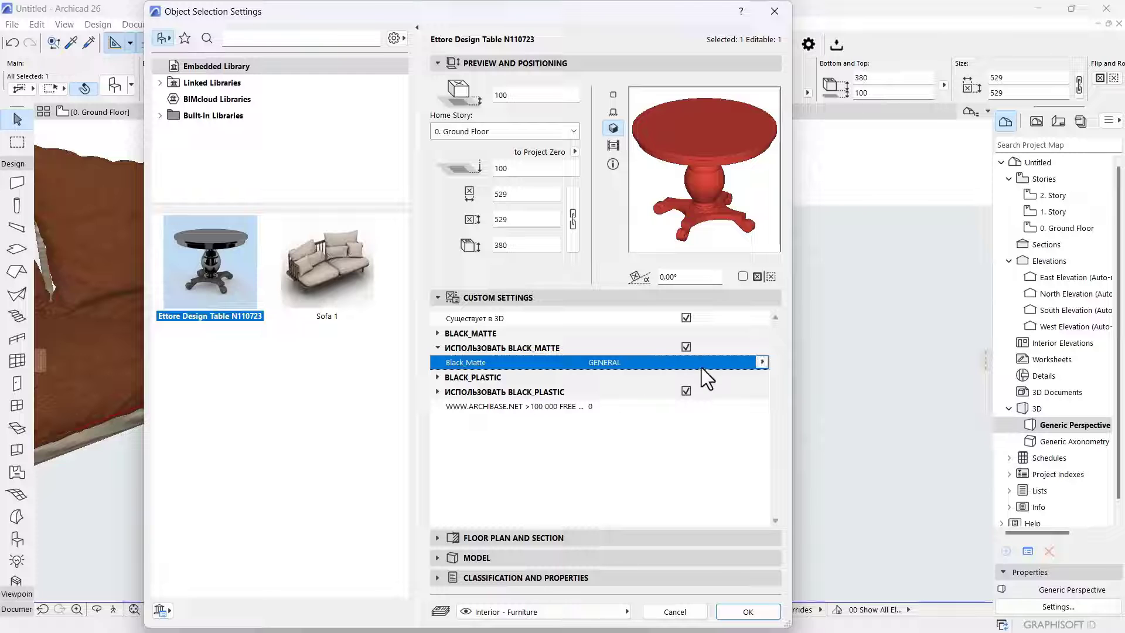
{"action": "left_click", "coordinate": [762, 362]}
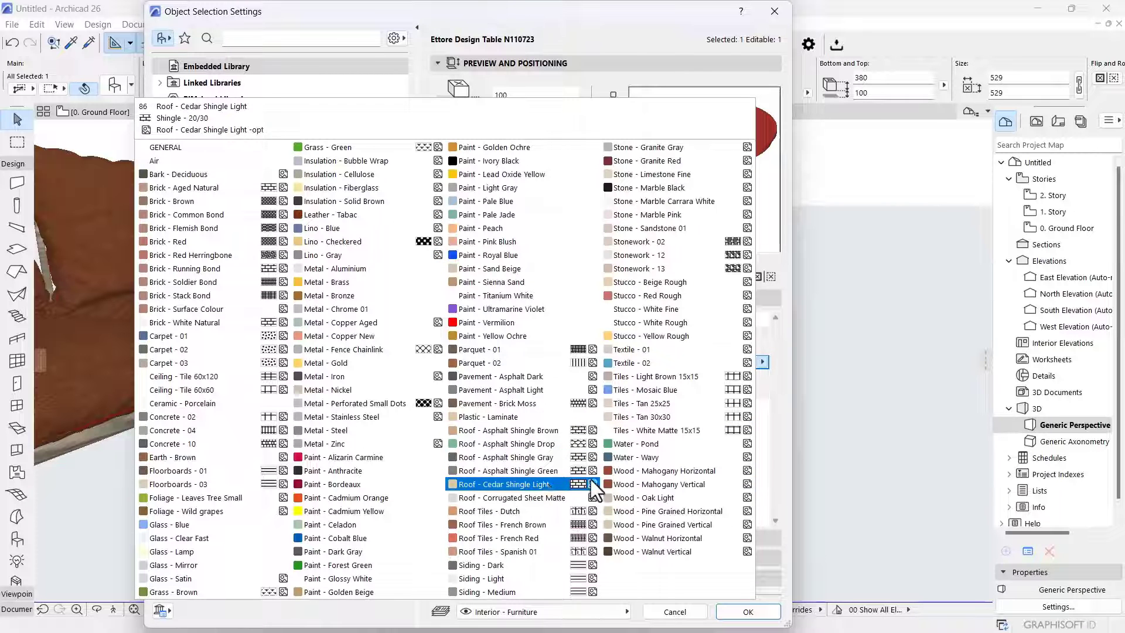
{"action": "left_click", "coordinate": [662, 469]}
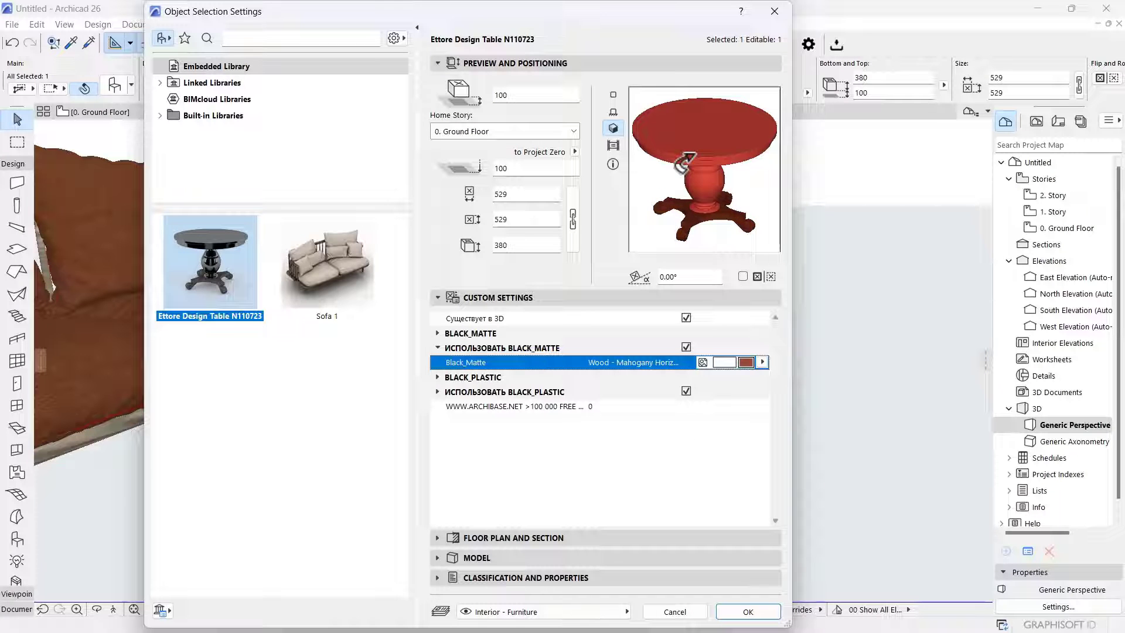
Set Black_Plastic to Paint - Anthracite and confirm the table's new materials
{"action": "left_click", "coordinate": [501, 393]}
{"action": "left_click", "coordinate": [439, 391]}
{"action": "left_click", "coordinate": [567, 404]}
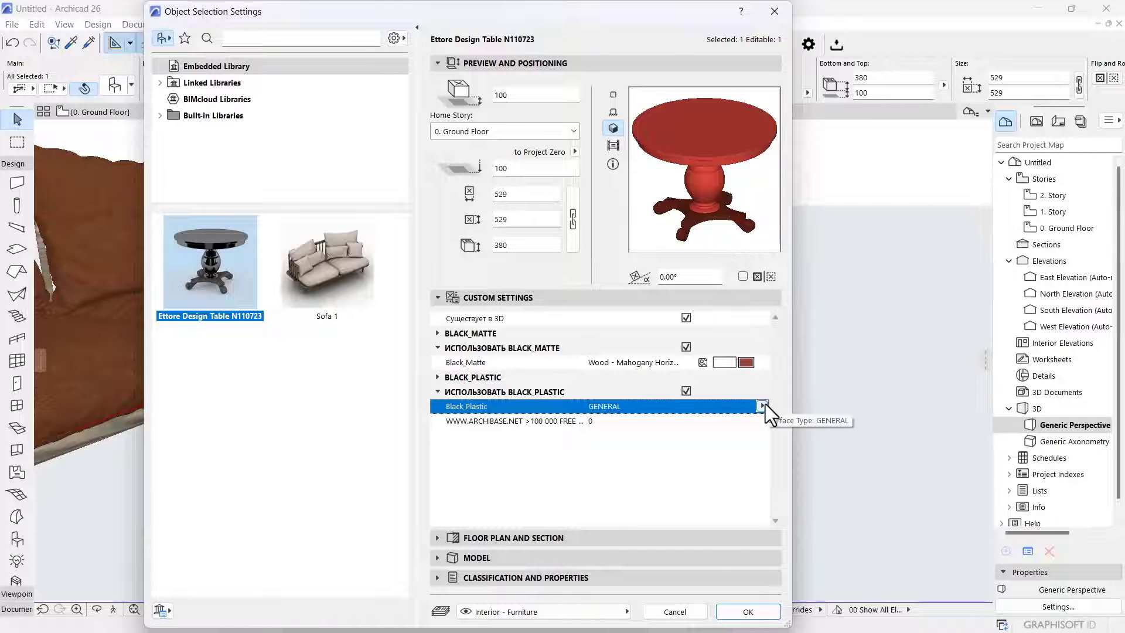
{"action": "left_click", "coordinate": [747, 406]}
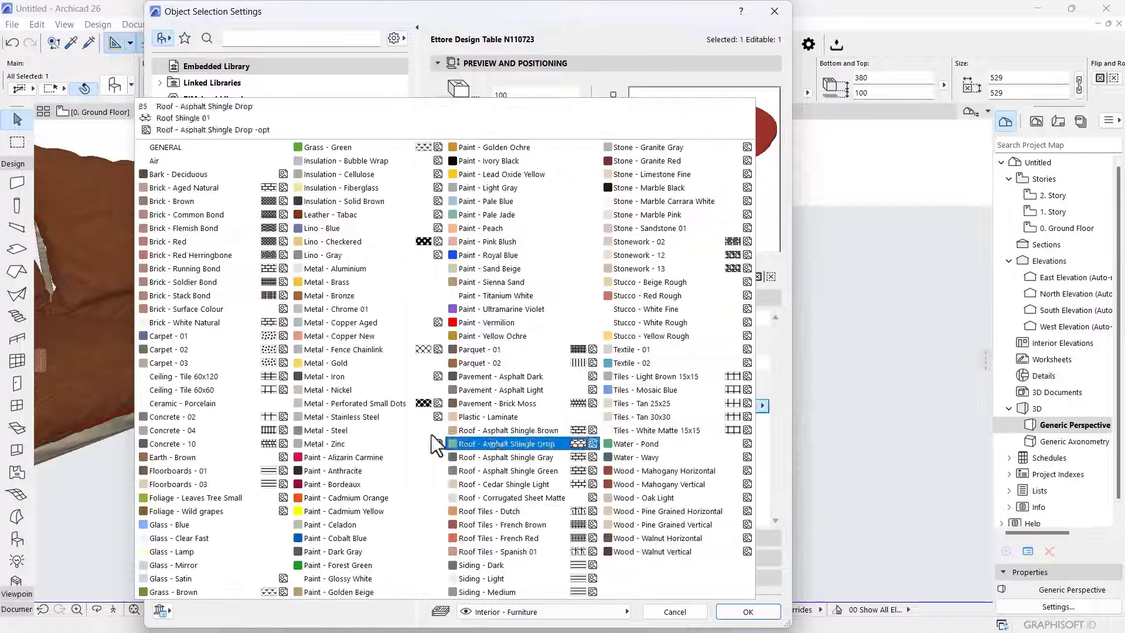
{"action": "left_click", "coordinate": [346, 472]}
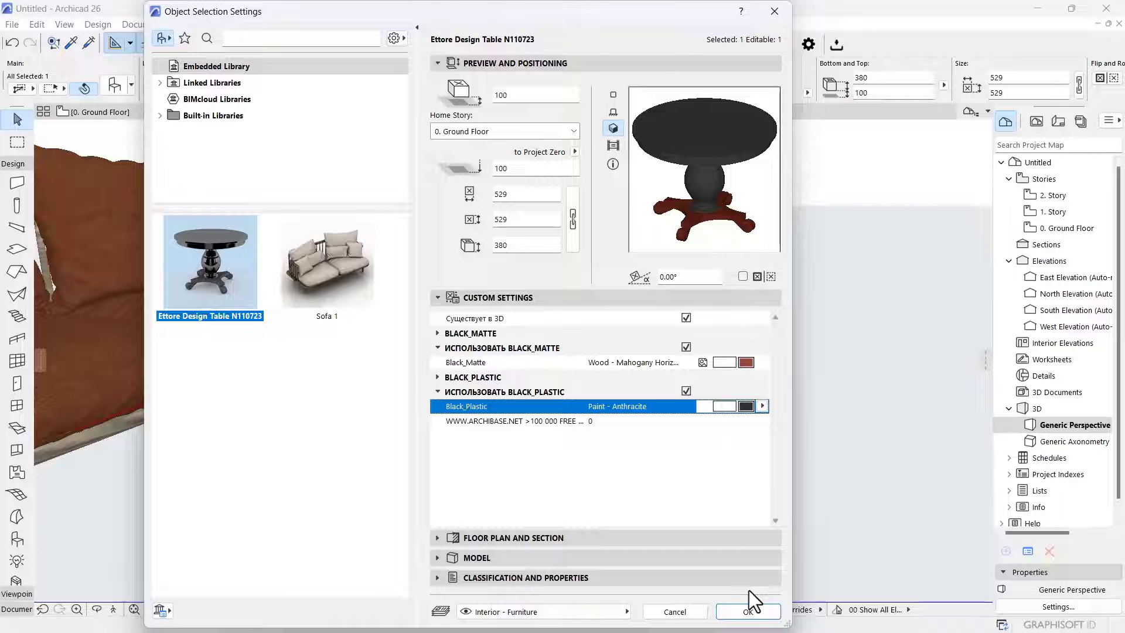
{"action": "left_click", "coordinate": [752, 611]}
{"action": "left_click", "coordinate": [608, 413]}
{"action": "middle_click_drag", "start_coordinate": [620, 402], "coordinate": [834, 395], "text": "shift"}
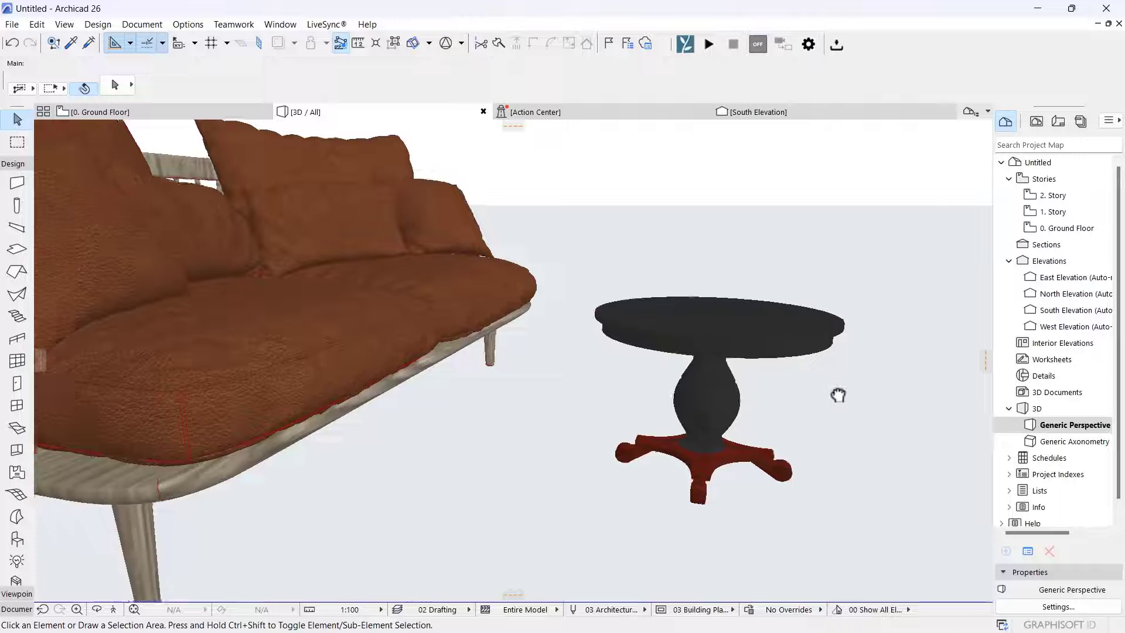
{"action": "scroll", "coordinate": [844, 457], "scroll_direction": "down", "scroll_amount": 2}
{"action": "scroll", "coordinate": [831, 465], "scroll_direction": "up", "scroll_amount": 2}
{"action": "scroll", "coordinate": [589, 460], "scroll_direction": "down", "scroll_amount": 5}
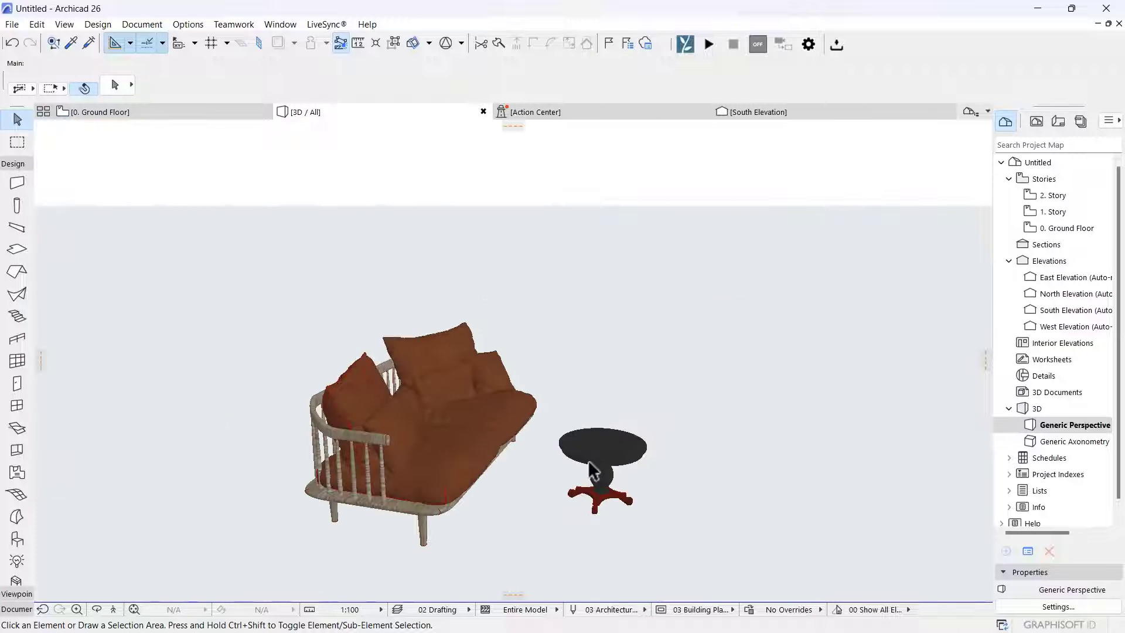
{"action": "mouse_move", "coordinate": [589, 459]}
{"action": "key", "text": "alt+Tab"}
Bring Chrome forward and switch from the Archibase table page to the find-it.pro tab
{"action": "left_click", "coordinate": [888, 238]}
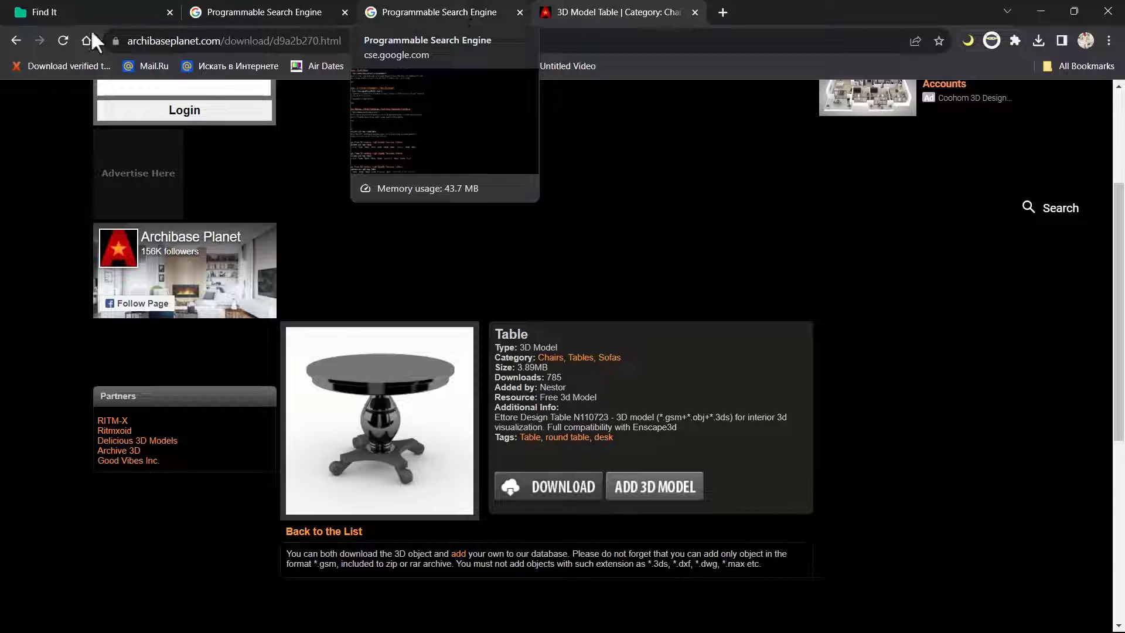
{"action": "left_click", "coordinate": [87, 11]}
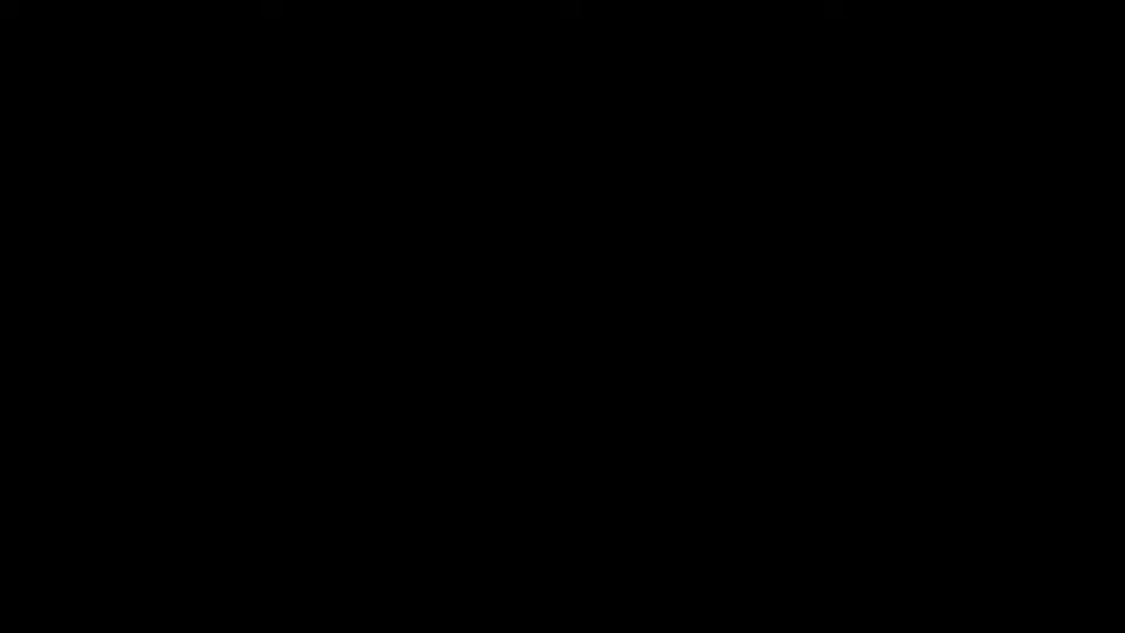
{"action": "left_click", "coordinate": [549, 14]}
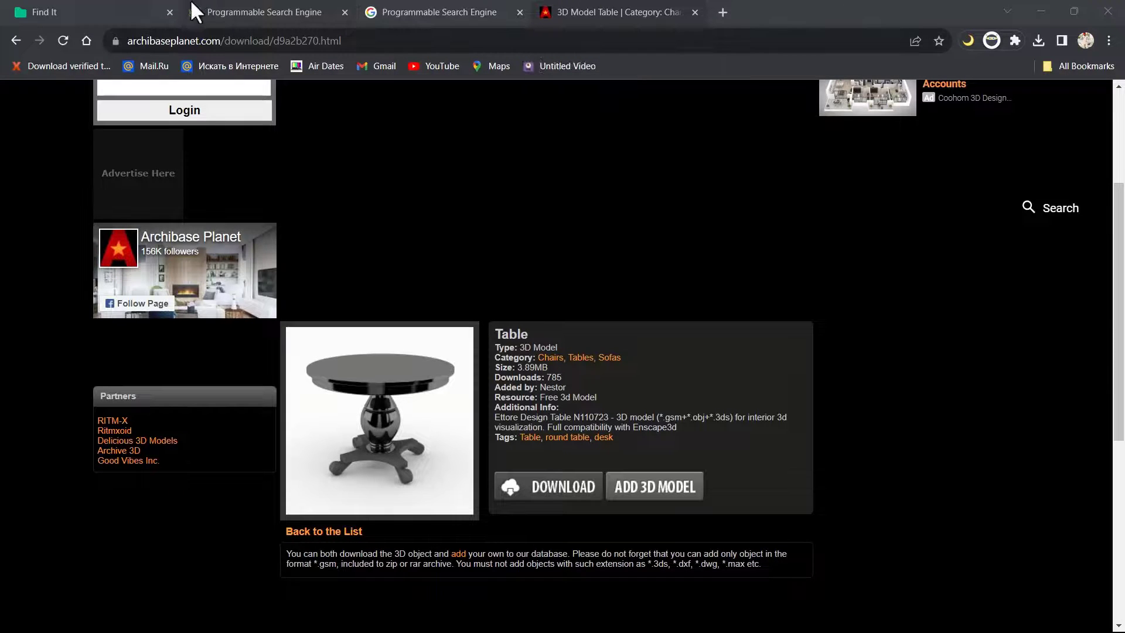
{"action": "left_click", "coordinate": [59, 5]}
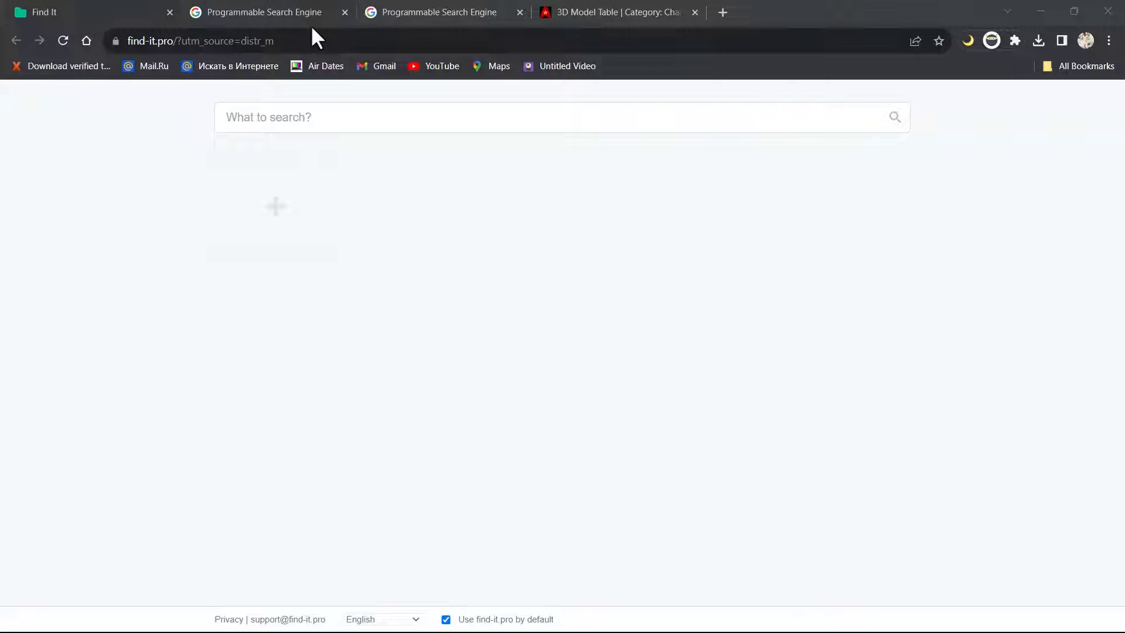
Go to 3dwarehouse.sketchup.com from the address bar and scroll through its home page
{"action": "left_click", "coordinate": [304, 40]}
{"action": "key", "text": "ctrl+a"}
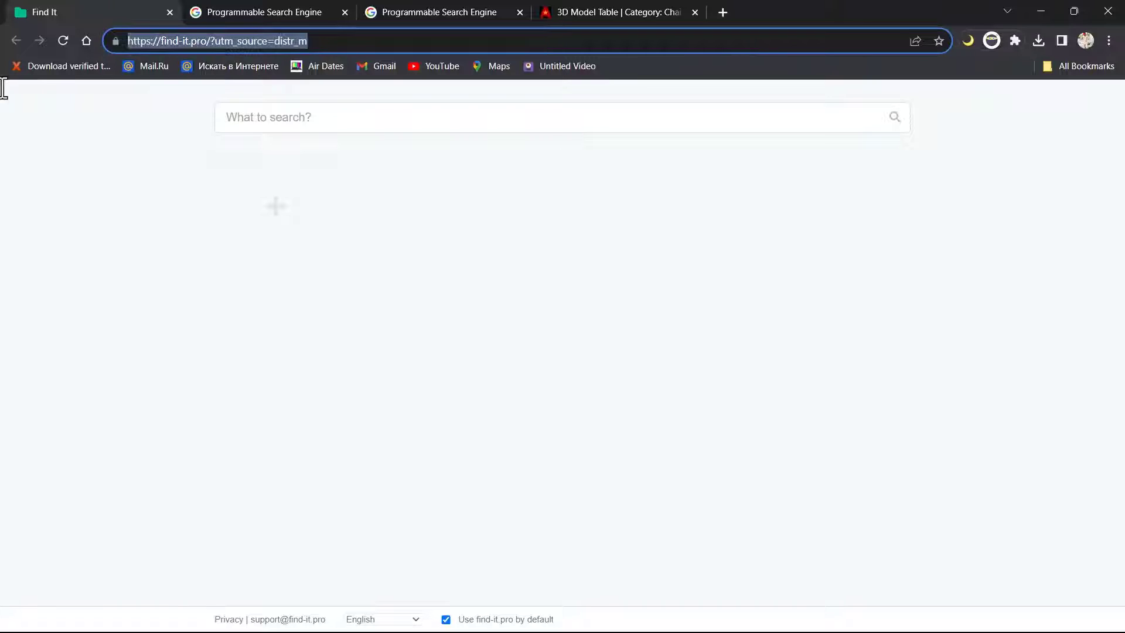
{"action": "type", "text": "3d"}
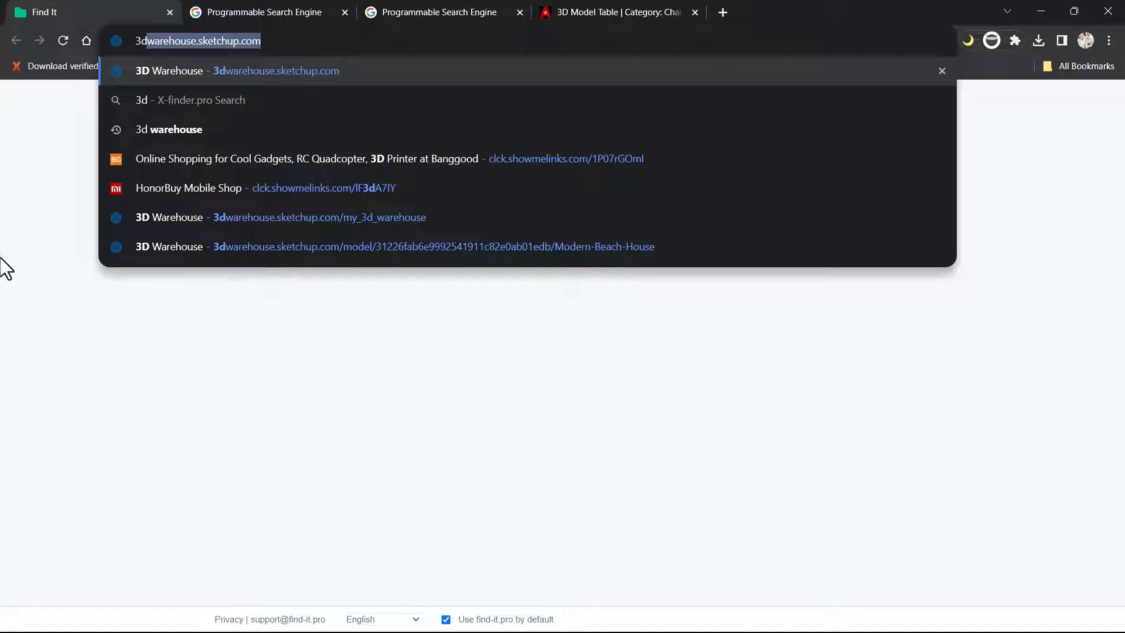
{"action": "left_click", "coordinate": [258, 246]}
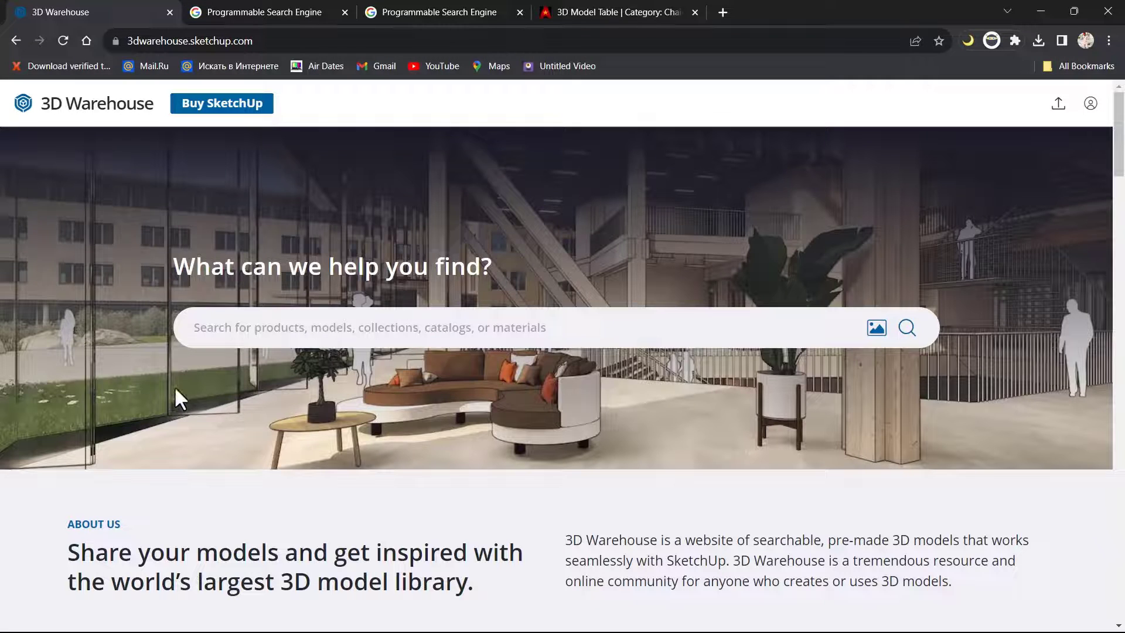
{"action": "scroll", "coordinate": [276, 396], "scroll_direction": "down", "scroll_amount": 4}
{"action": "scroll", "coordinate": [373, 396], "scroll_direction": "down", "scroll_amount": 2}
{"action": "scroll", "coordinate": [401, 420], "scroll_direction": "up", "scroll_amount": 4}
{"action": "scroll", "coordinate": [401, 421], "scroll_direction": "down", "scroll_amount": 5}
{"action": "scroll", "coordinate": [392, 439], "scroll_direction": "up", "scroll_amount": 8}
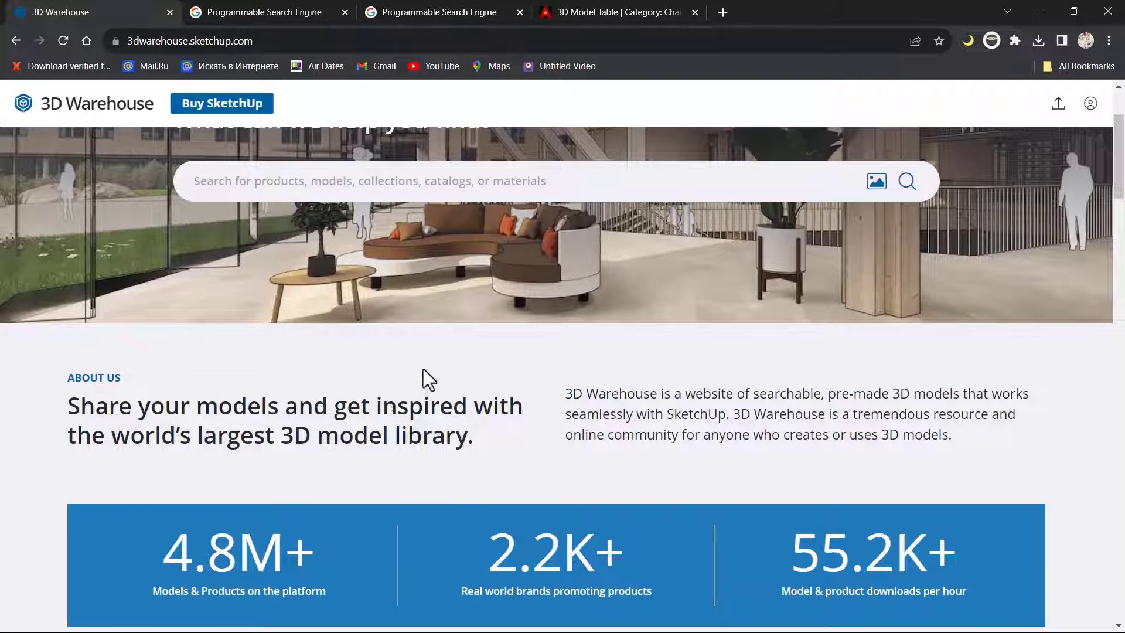
{"action": "scroll", "coordinate": [410, 312], "scroll_direction": "up", "scroll_amount": 3}
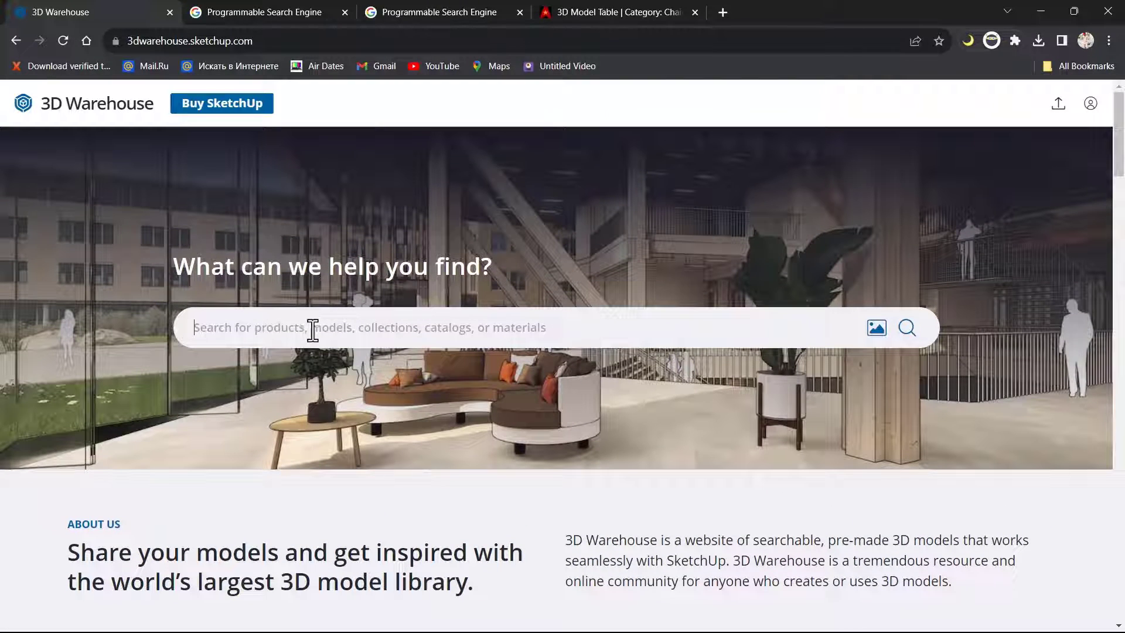
Search 3D Warehouse for 'workstation'
{"action": "type", "text": "w"}
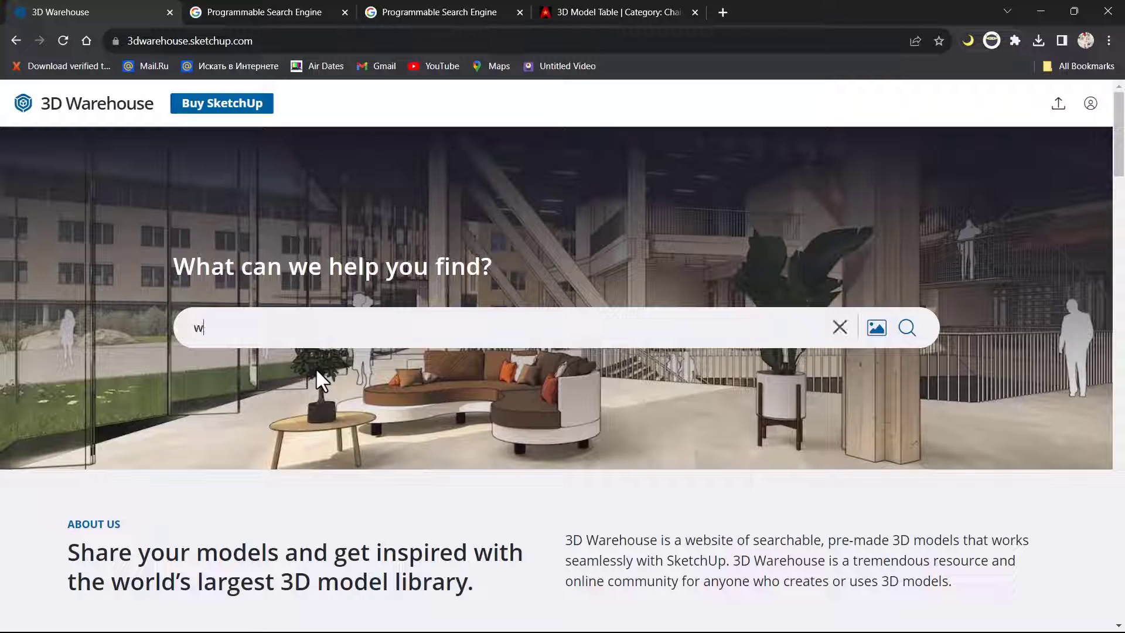
{"action": "type", "text": "orkstation"}
{"action": "key", "text": "Return"}
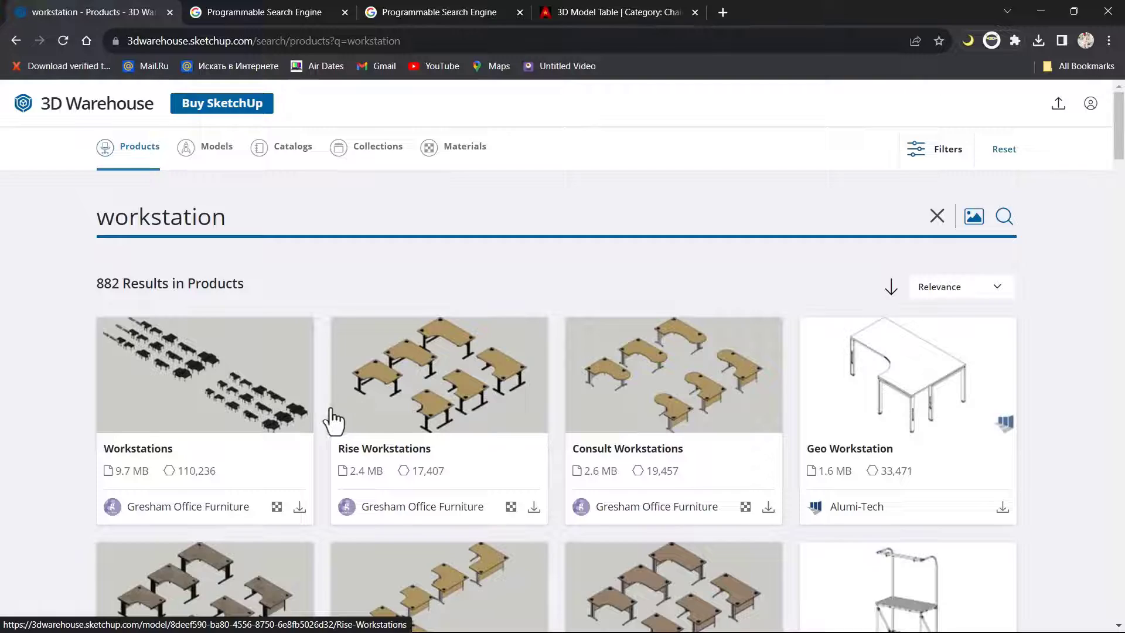
Open the Workstation by VINOTI Office model page from the results and start its download
{"action": "scroll", "coordinate": [337, 418], "scroll_direction": "down", "scroll_amount": 6}
{"action": "scroll", "coordinate": [485, 466], "scroll_direction": "down", "scroll_amount": 10}
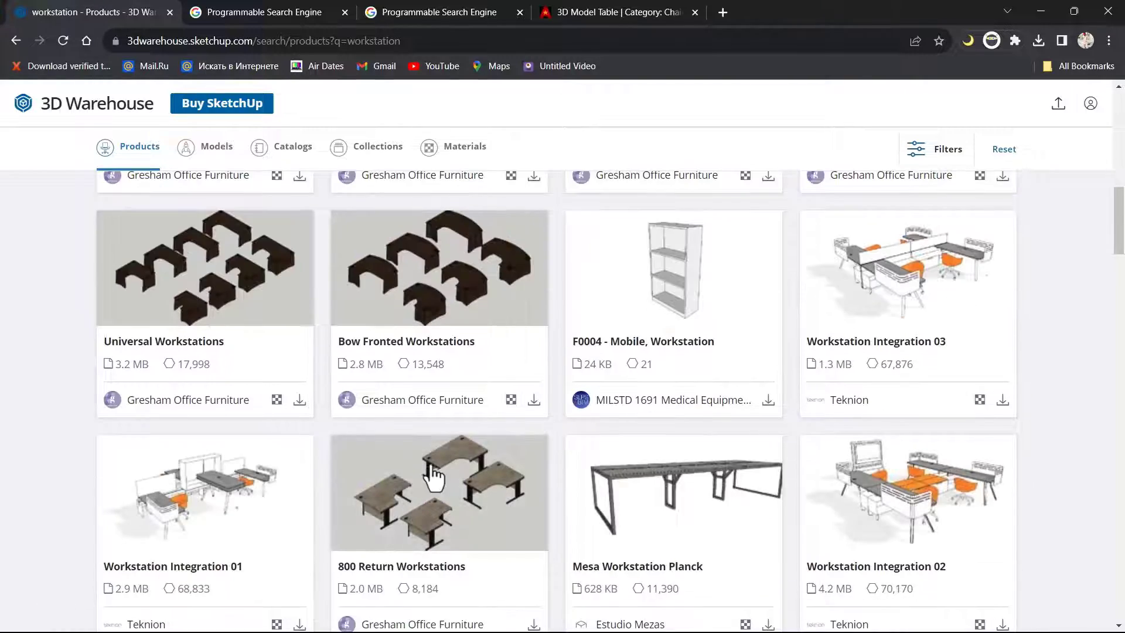
{"action": "scroll", "coordinate": [472, 495], "scroll_direction": "down", "scroll_amount": 8}
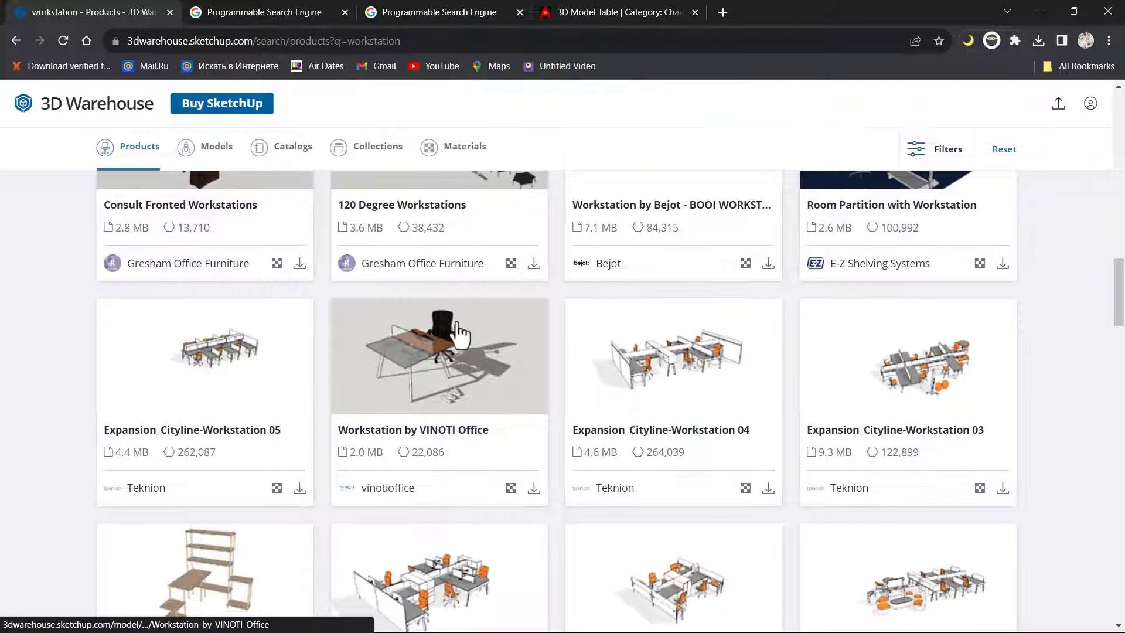
{"action": "scroll", "coordinate": [527, 328], "scroll_direction": "down", "scroll_amount": 2}
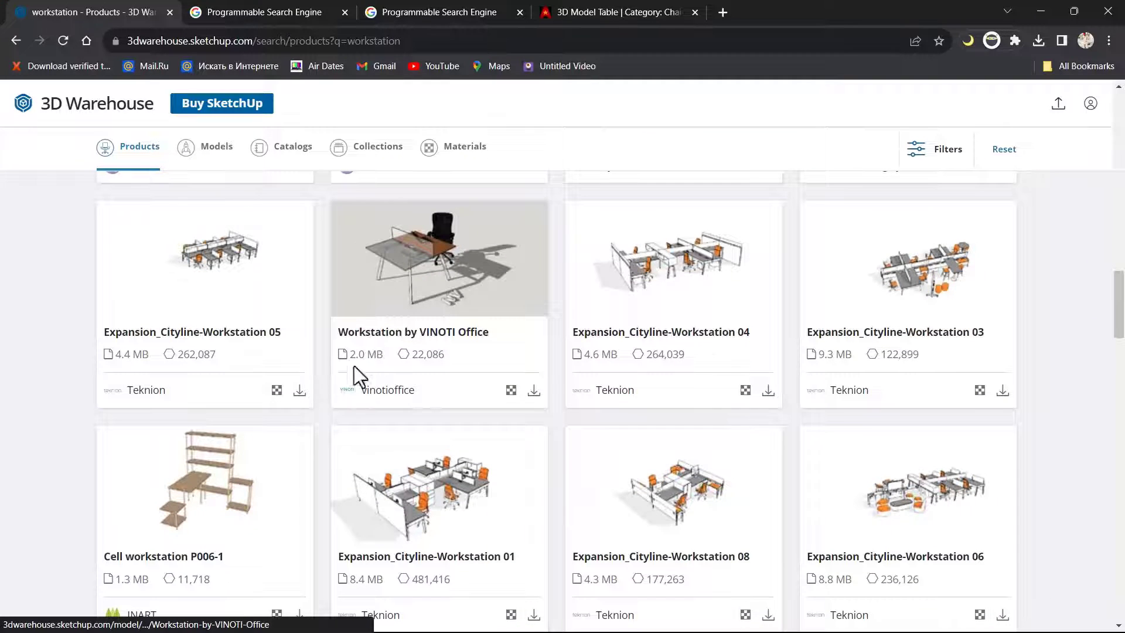
{"action": "left_click", "coordinate": [460, 271]}
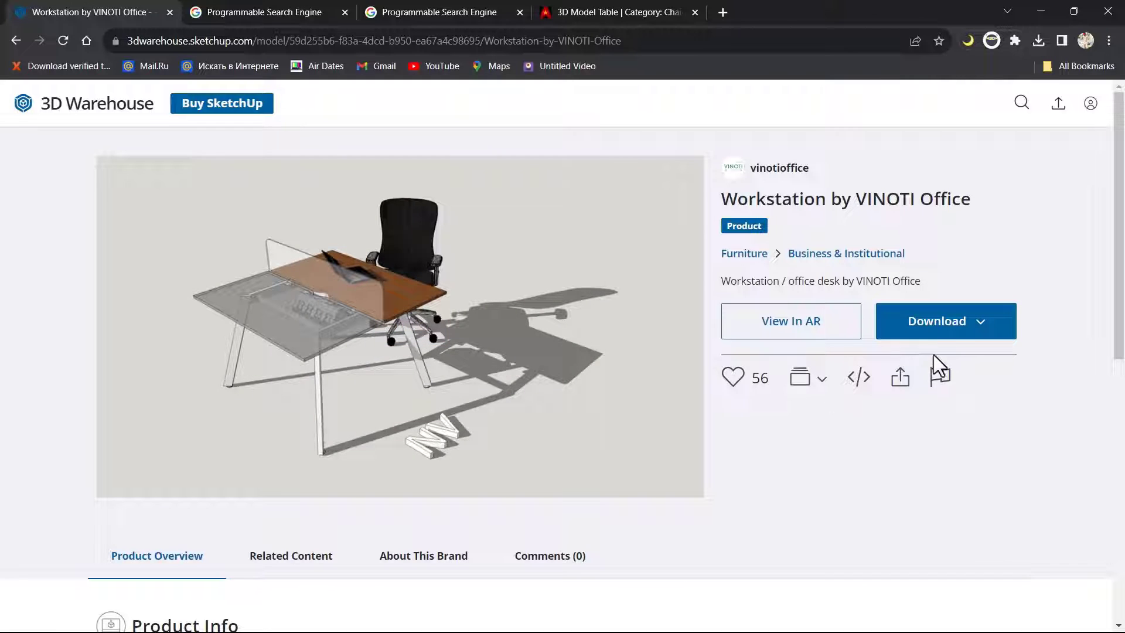
{"action": "left_click", "coordinate": [973, 331]}
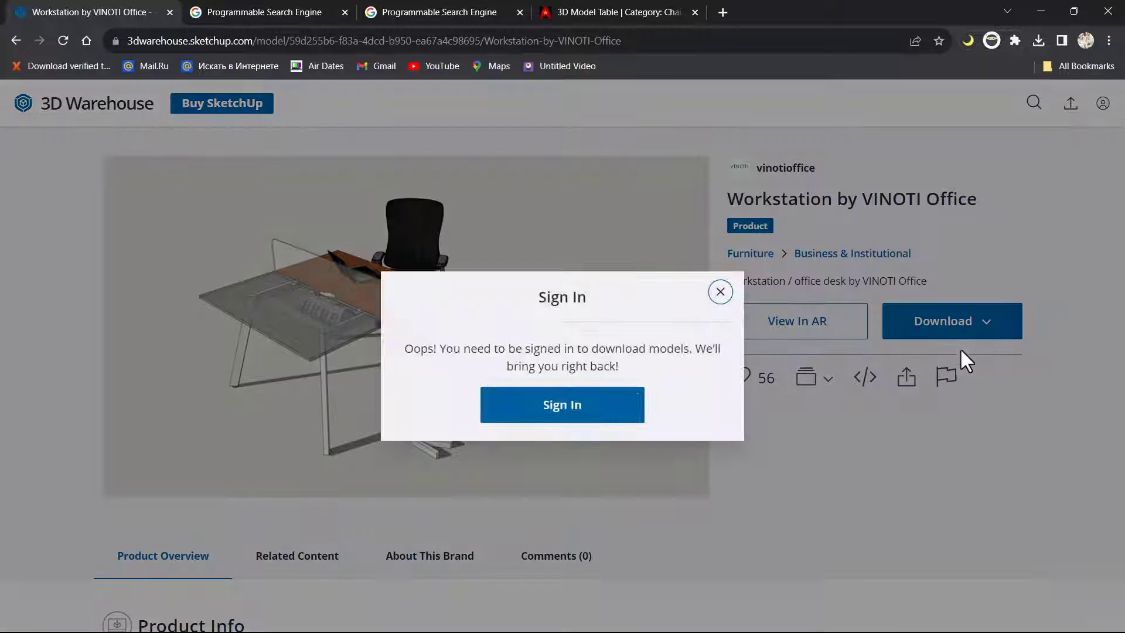
Sign in, download the workstation as a SketchUp 2021 file (NV.skp), and show it in its folder
{"action": "left_click", "coordinate": [588, 413]}
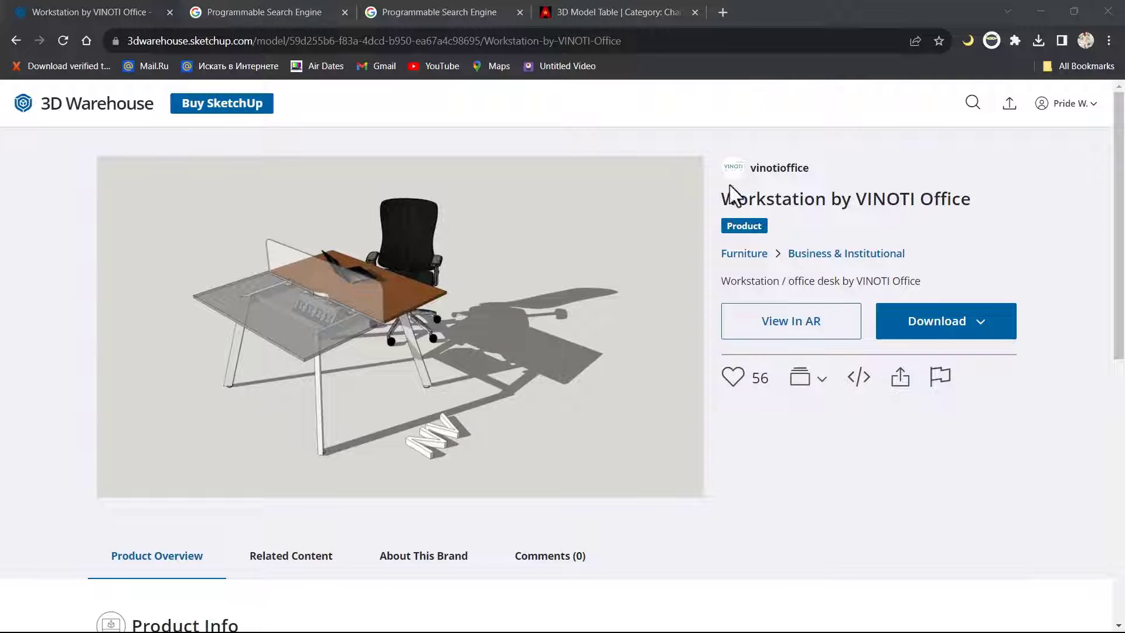
{"action": "left_click", "coordinate": [948, 331]}
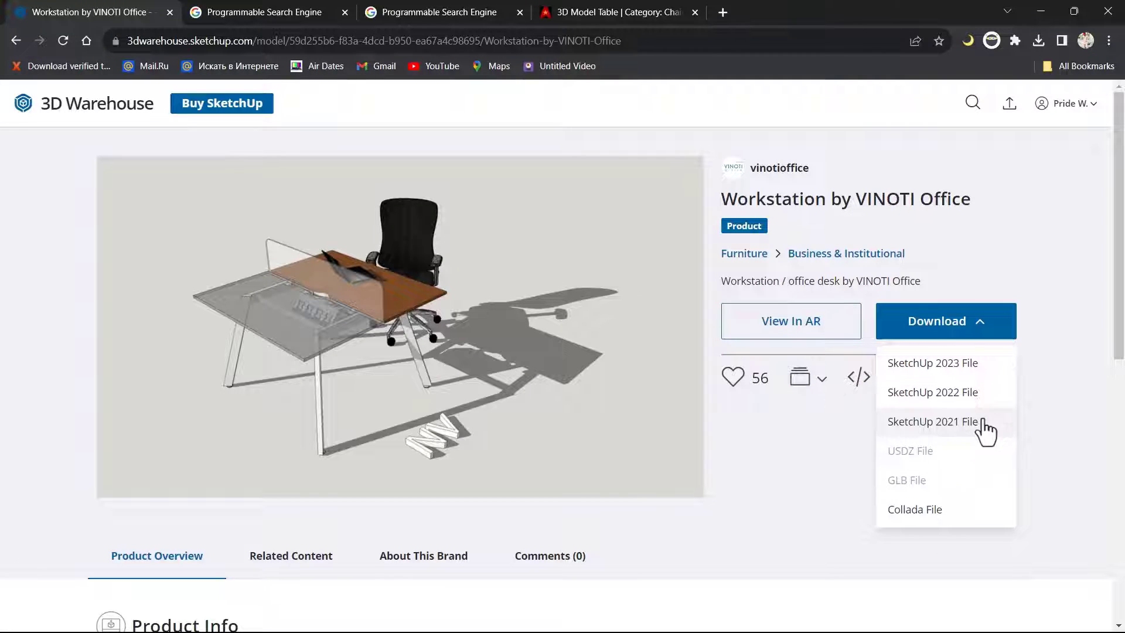
{"action": "left_click", "coordinate": [944, 424]}
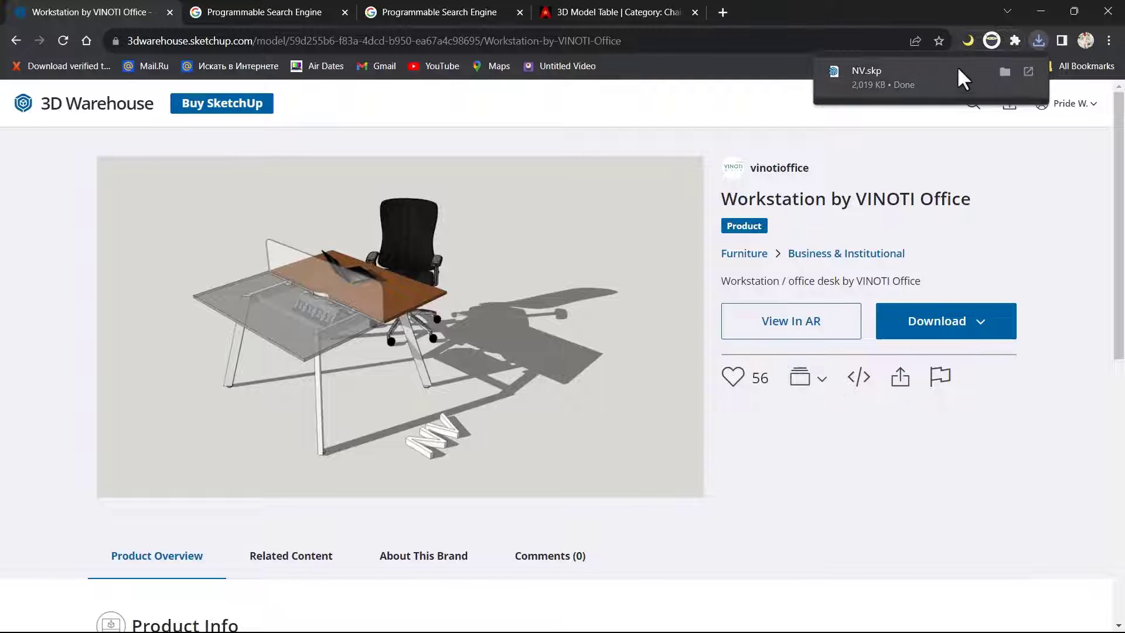
{"action": "left_click", "coordinate": [1005, 71]}
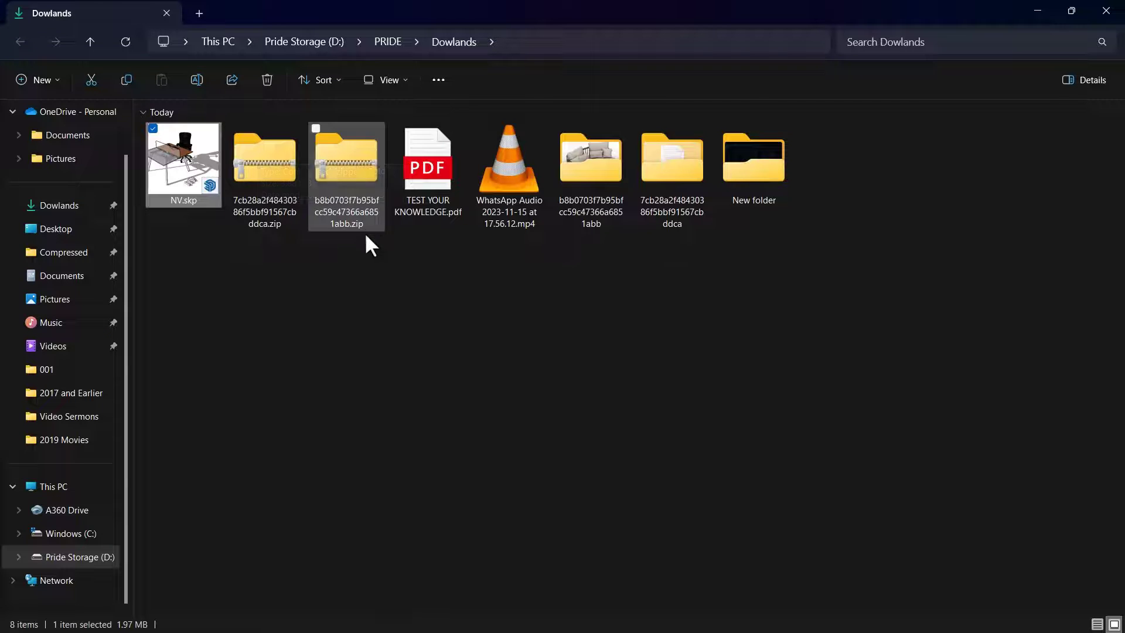
Select NV.skp in the Dowlands folder and switch to the running SketchUp
{"action": "left_click", "coordinate": [394, 444]}
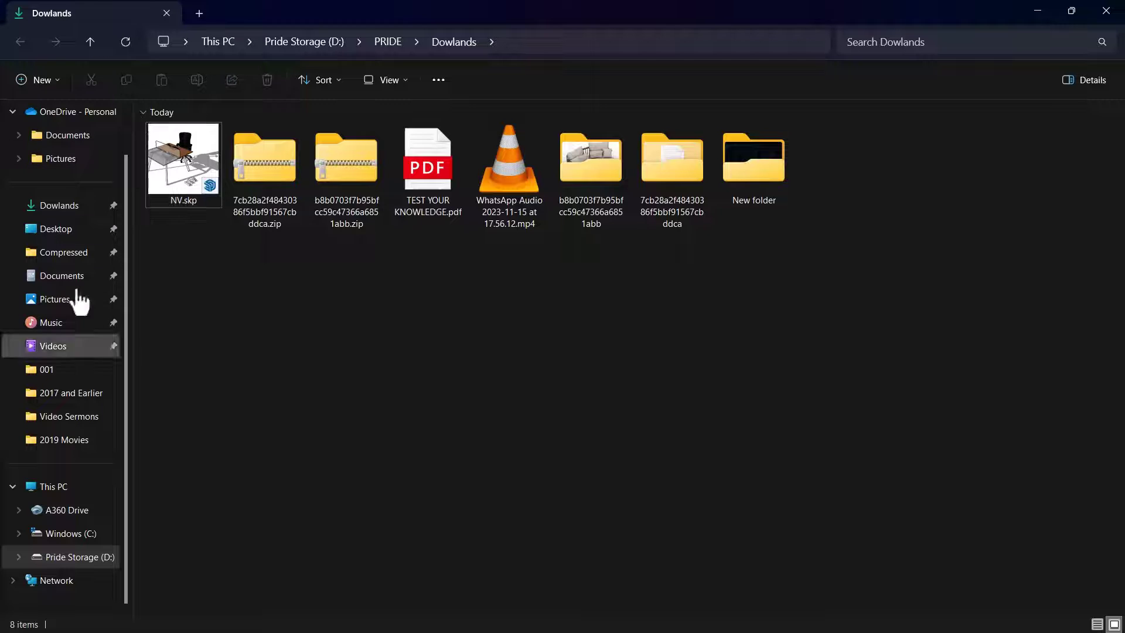
{"action": "left_click", "coordinate": [183, 167]}
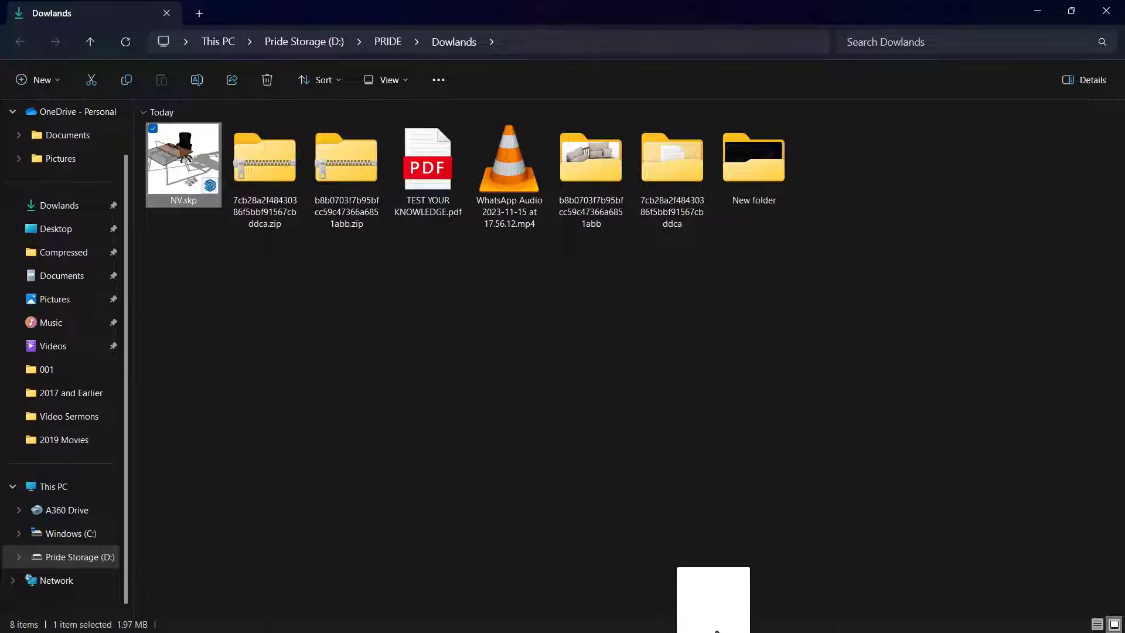
{"action": "left_click_drag", "start_coordinate": [639, 14], "coordinate": [554, 340]}
{"action": "key", "text": "super"}
{"action": "key", "text": "super"}
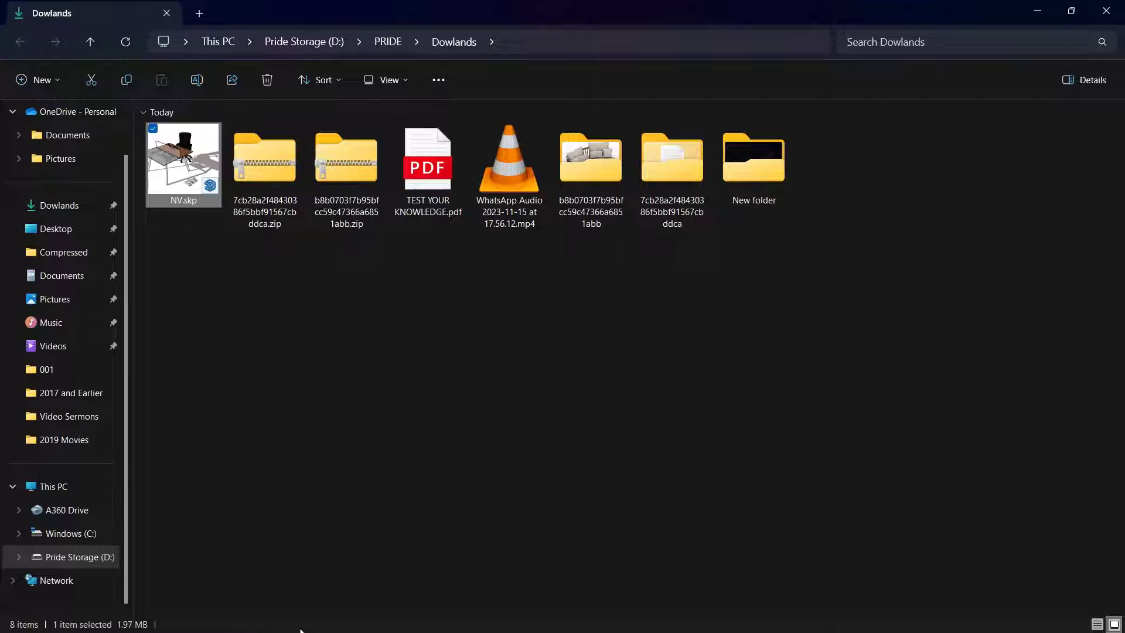
{"action": "key", "text": "super"}
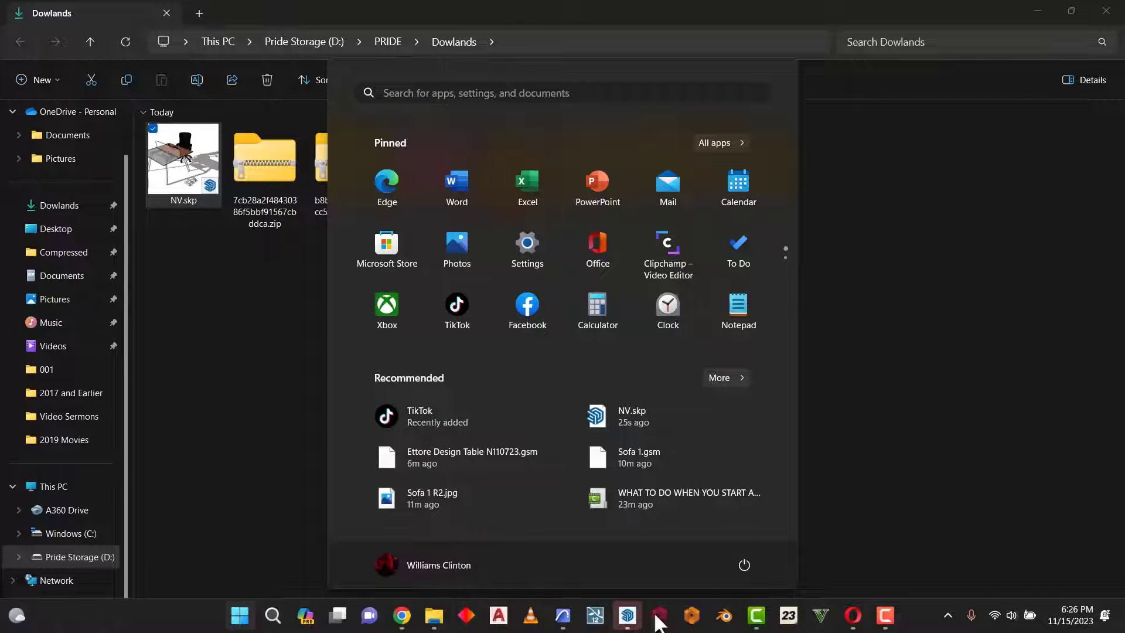
{"action": "left_click", "coordinate": [628, 616]}
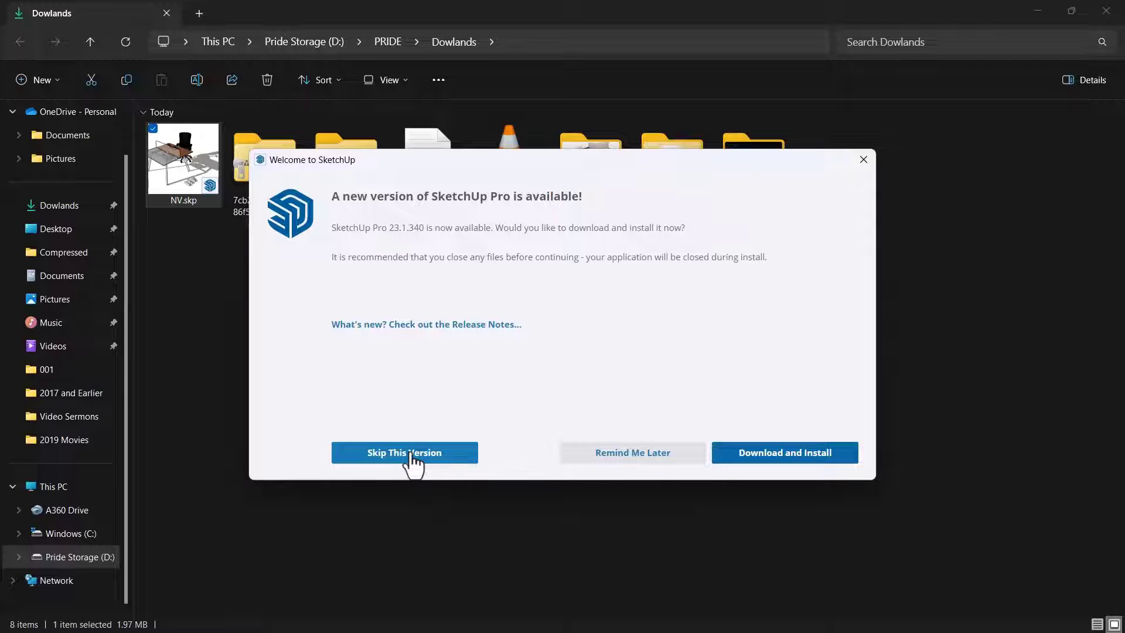
Postpone SketchUp's update, show Archicad's 0. Ground Floor plan, then open NV.skp from Dowlands
{"action": "left_click", "coordinate": [612, 461]}
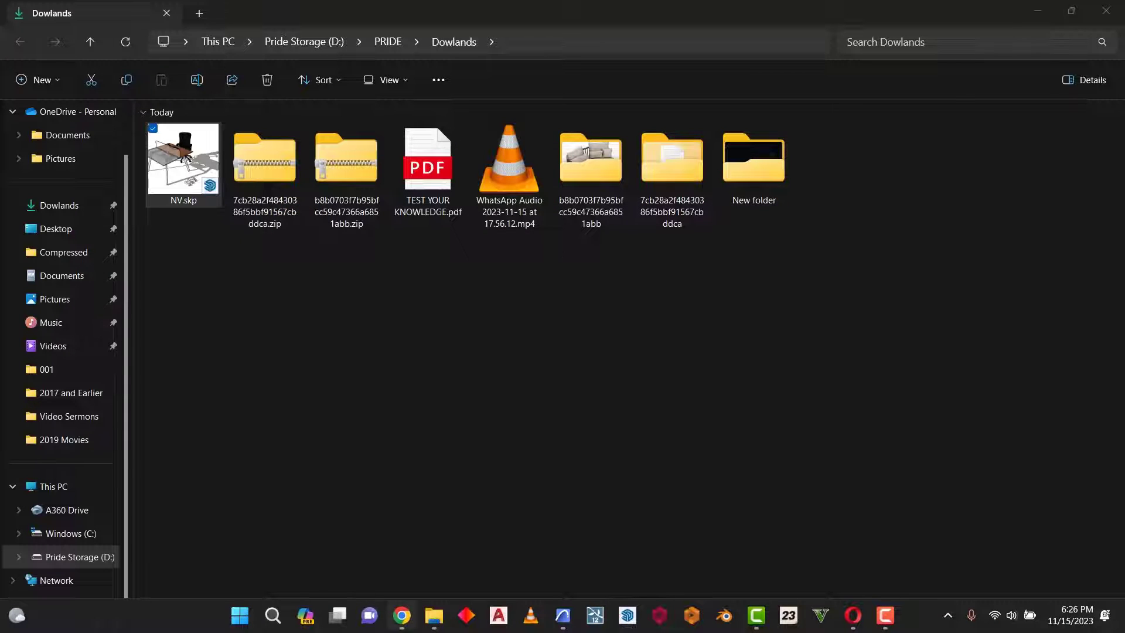
{"action": "mouse_move", "coordinate": [398, 624]}
{"action": "left_click", "coordinate": [563, 616]}
{"action": "left_click", "coordinate": [104, 112]}
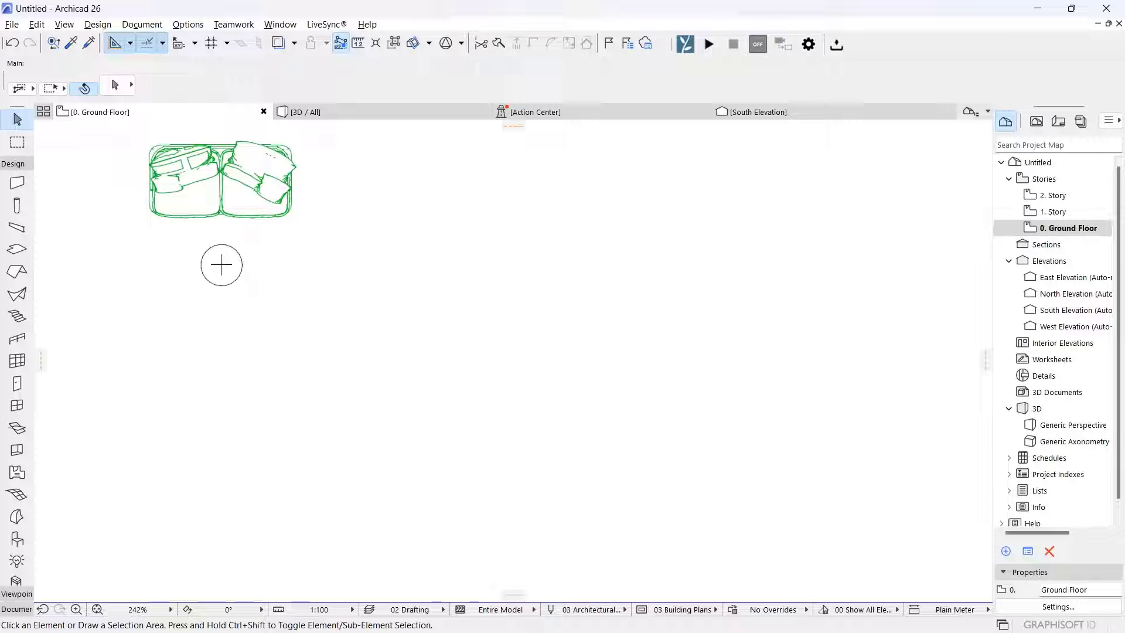
{"action": "left_click", "coordinate": [1038, 8]}
{"action": "double_click", "coordinate": [198, 188]}
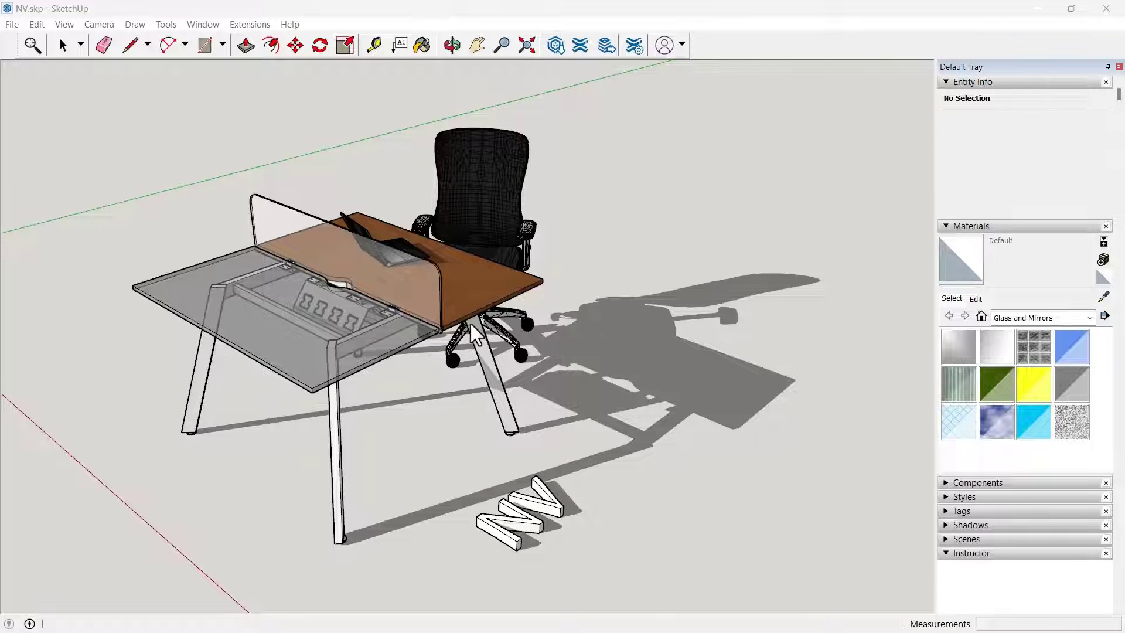
Save NV.skp as SketchUp 2017 (*.skp), replacing the original, then minimize SketchUp
{"action": "middle_click_drag", "start_coordinate": [465, 321], "coordinate": [5, 447]}
{"action": "middle_click_drag", "start_coordinate": [610, 422], "coordinate": [635, 406]}
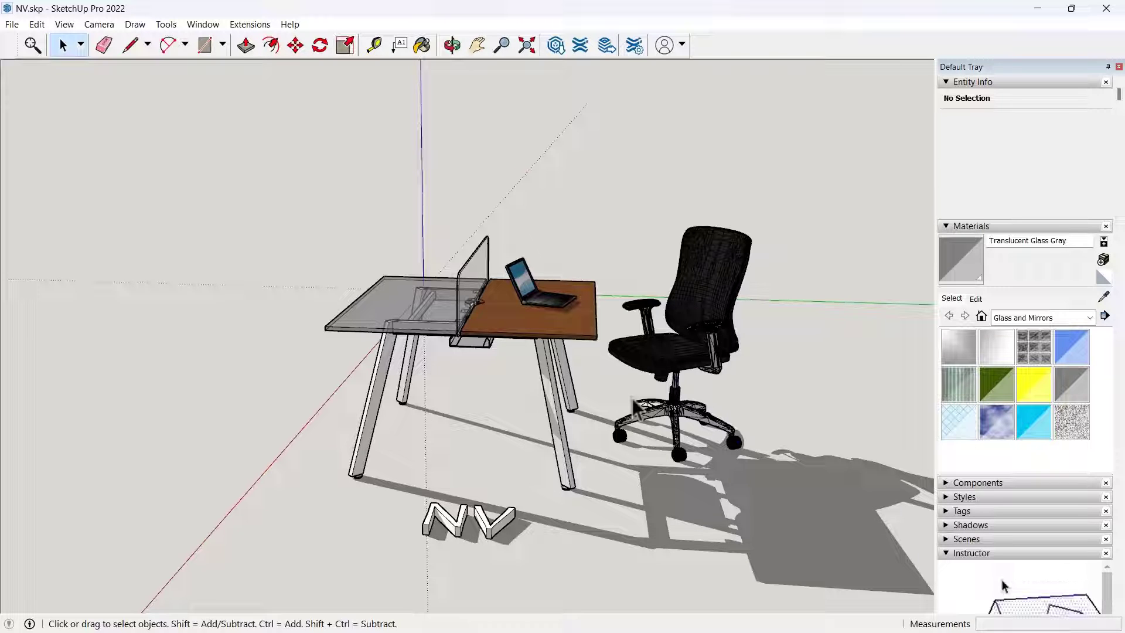
{"action": "left_click", "coordinate": [12, 25]}
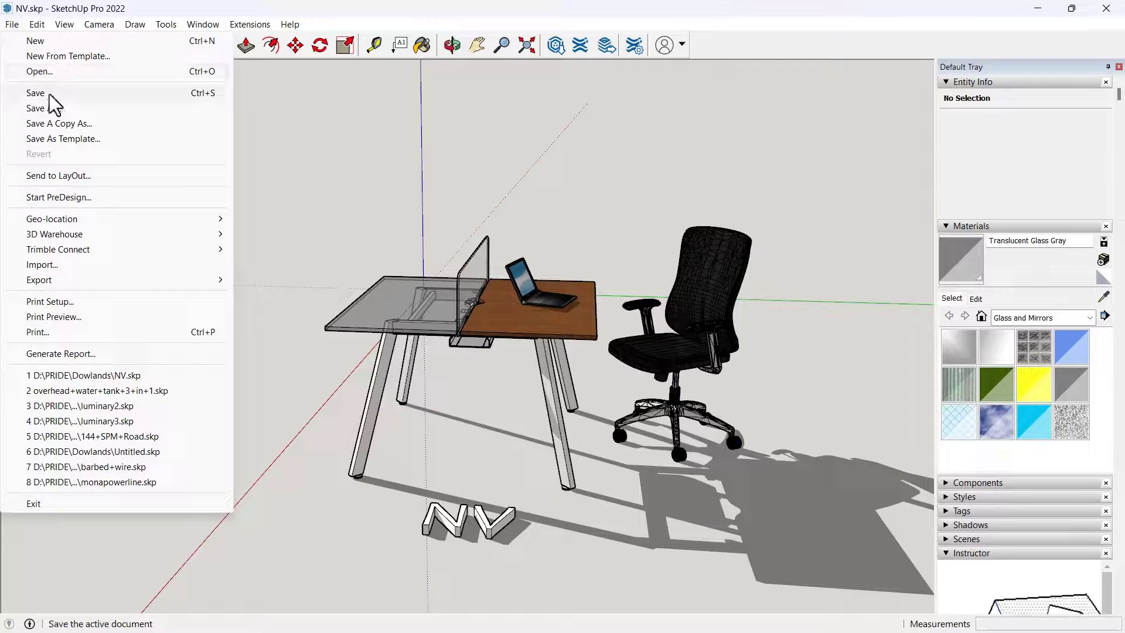
{"action": "left_click", "coordinate": [54, 109]}
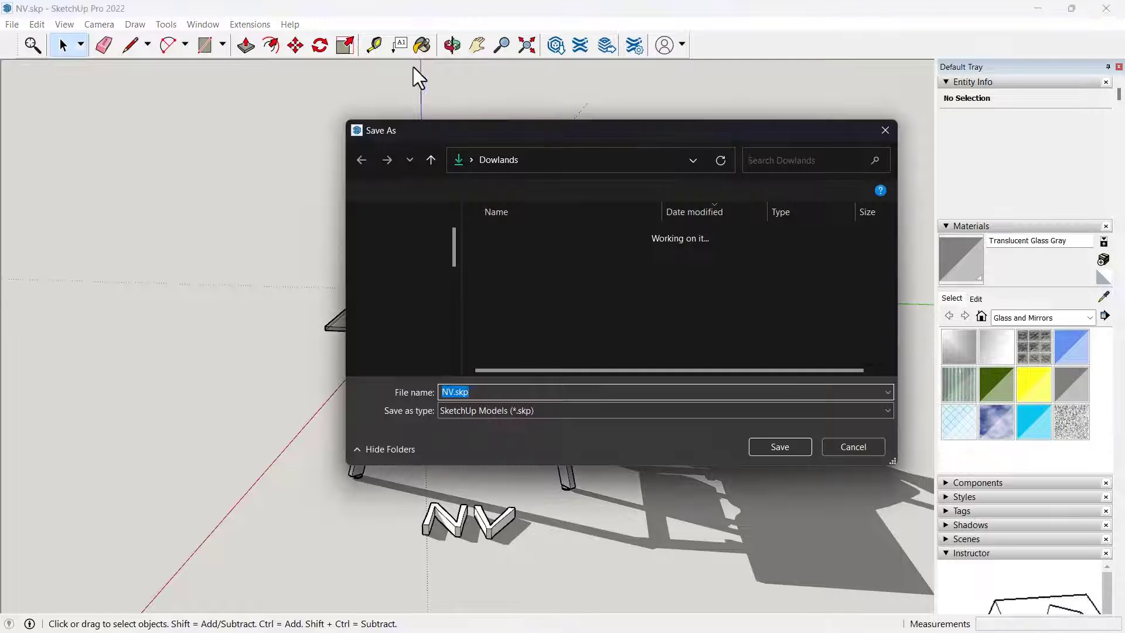
{"action": "left_click", "coordinate": [523, 413]}
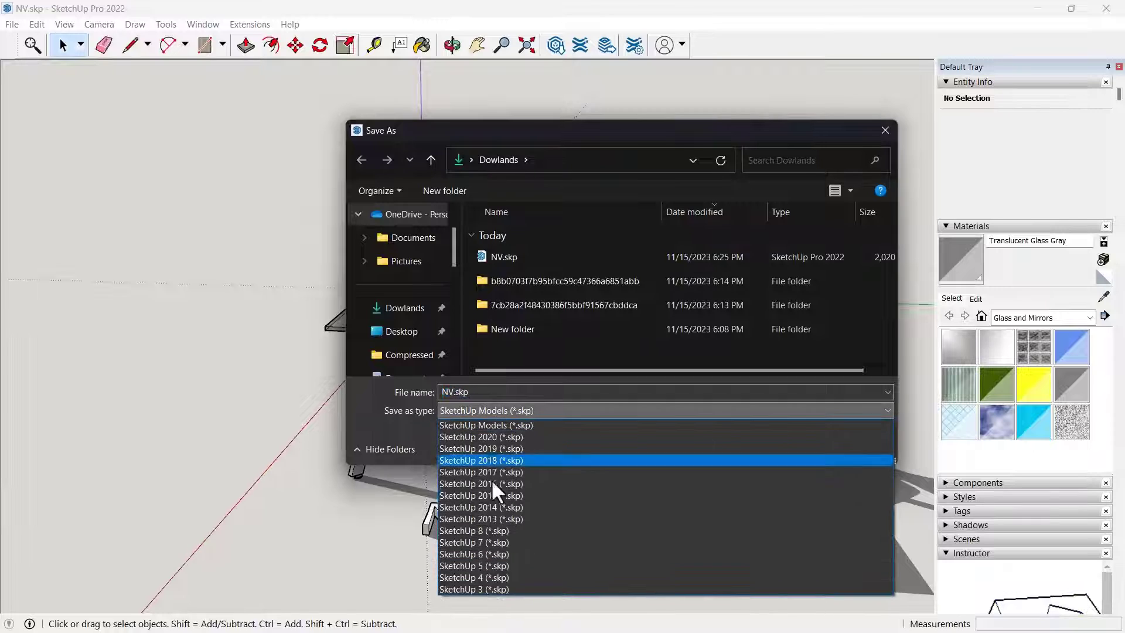
{"action": "left_click", "coordinate": [523, 472]}
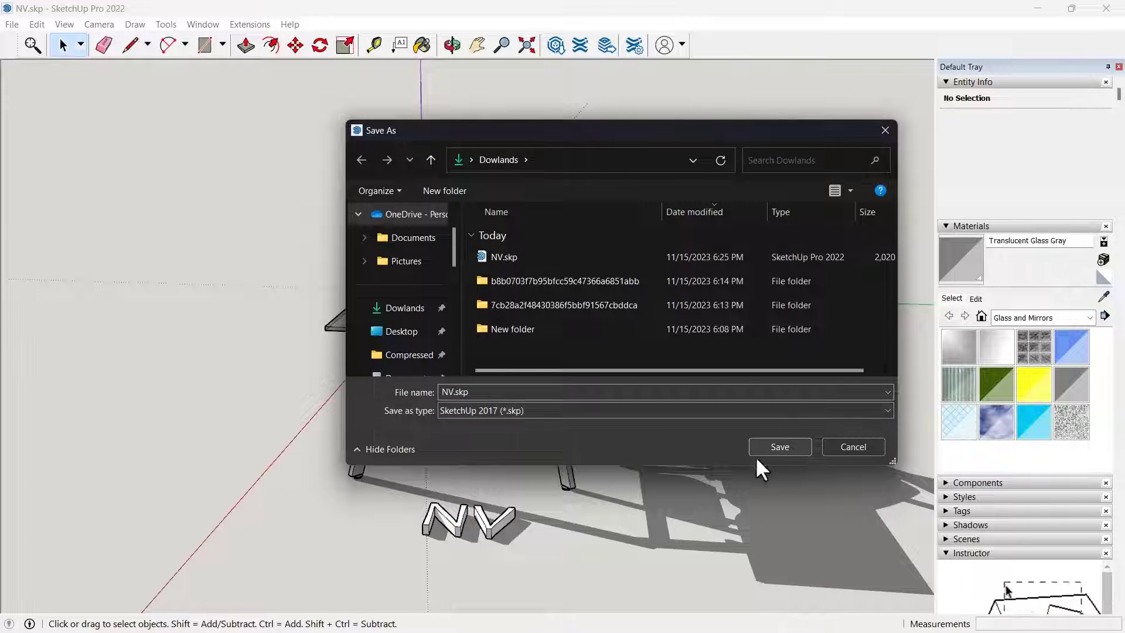
{"action": "left_click", "coordinate": [789, 446]}
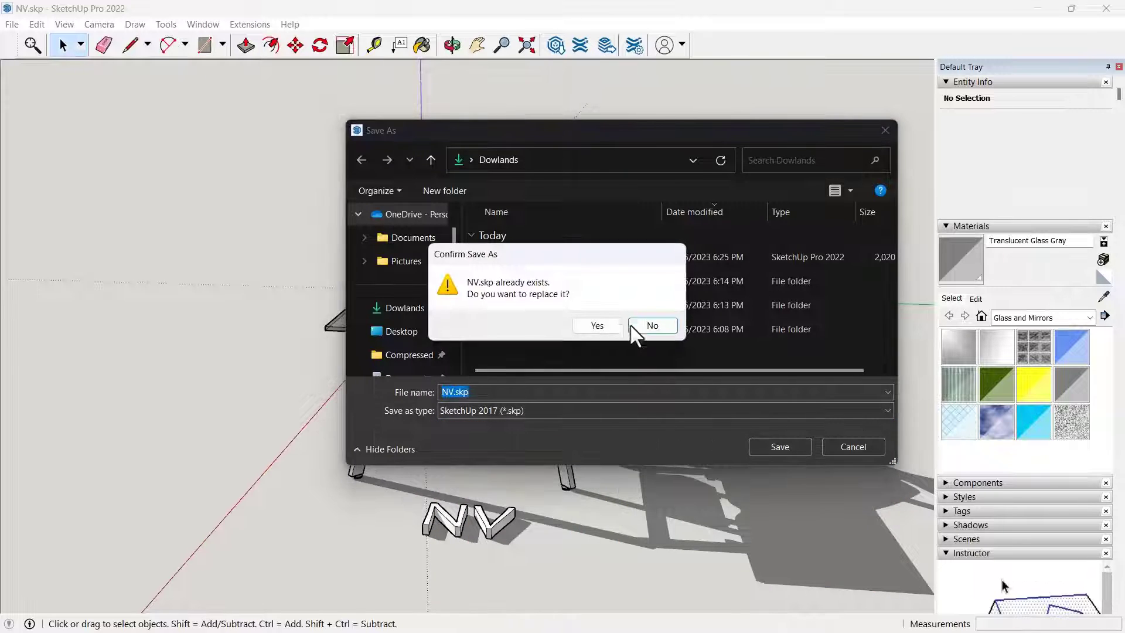
{"action": "left_click", "coordinate": [597, 326]}
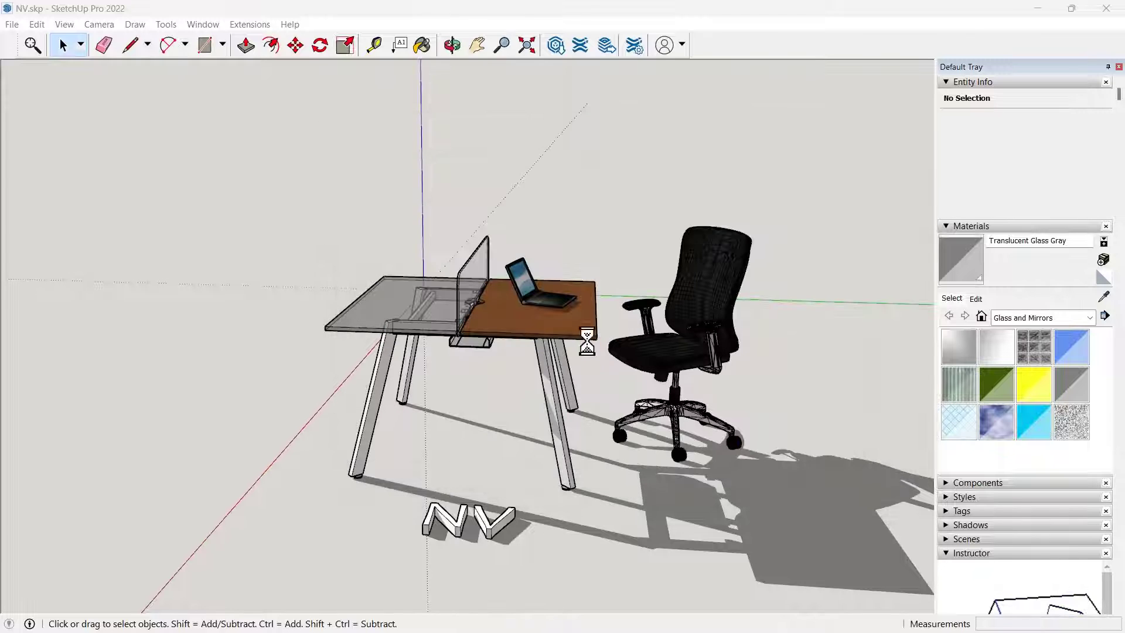
{"action": "left_click", "coordinate": [1037, 9]}
{"action": "left_click_drag", "start_coordinate": [199, 170], "coordinate": [366, 477]}
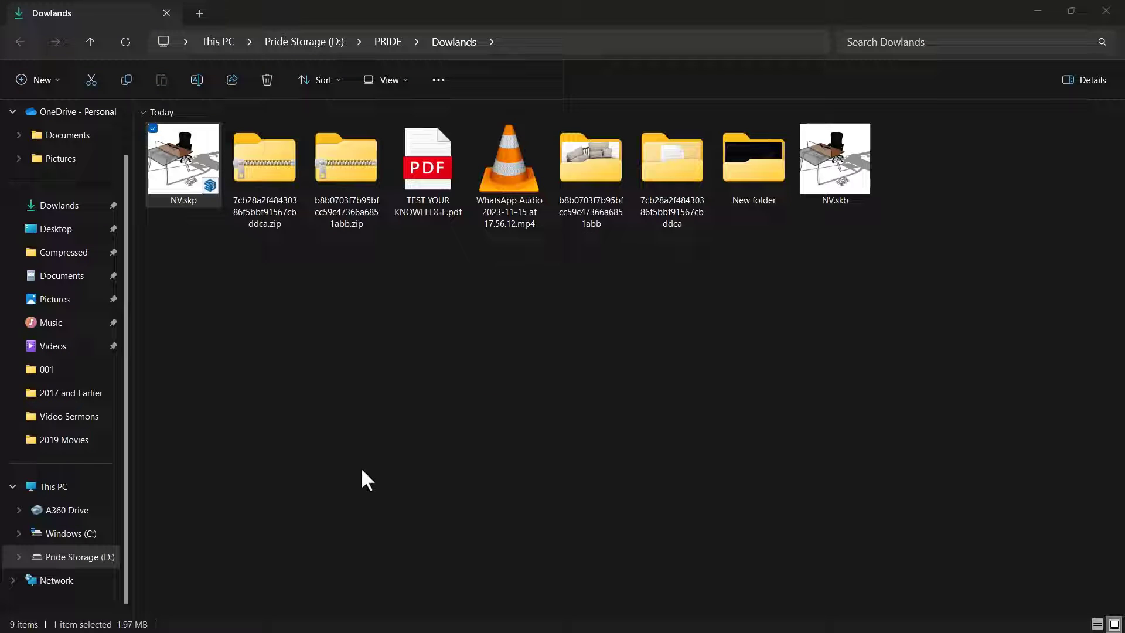
Restore Explorer's window beside Archicad and drag NV.skp onto the Archicad floor plan
{"action": "left_click_drag", "start_coordinate": [303, 314], "coordinate": [198, 187]}
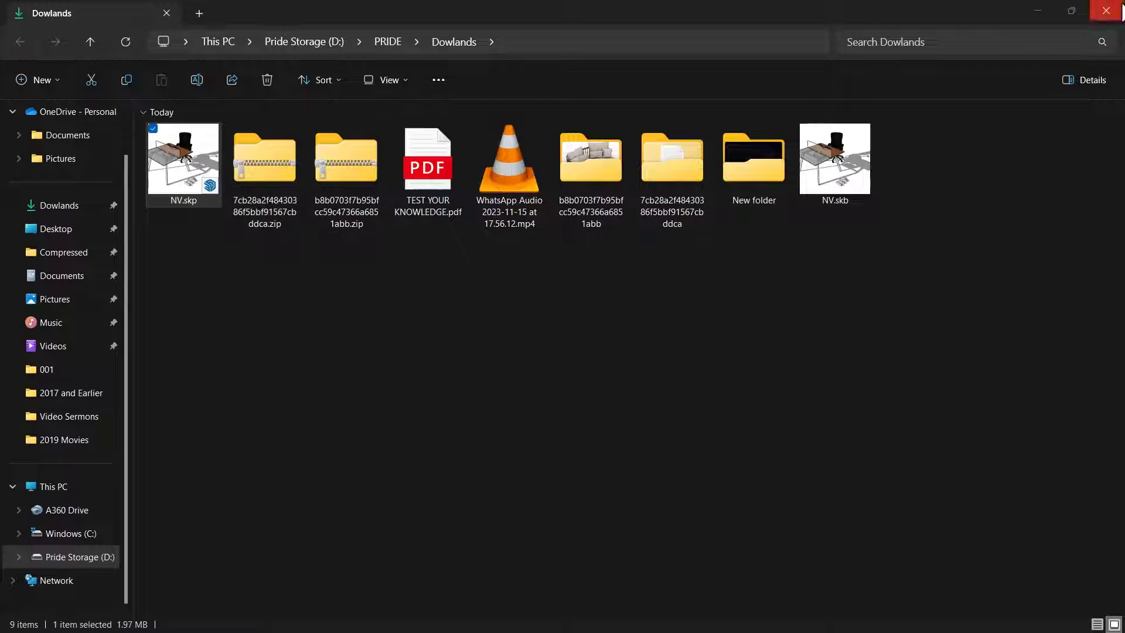
{"action": "left_click", "coordinate": [1074, 11]}
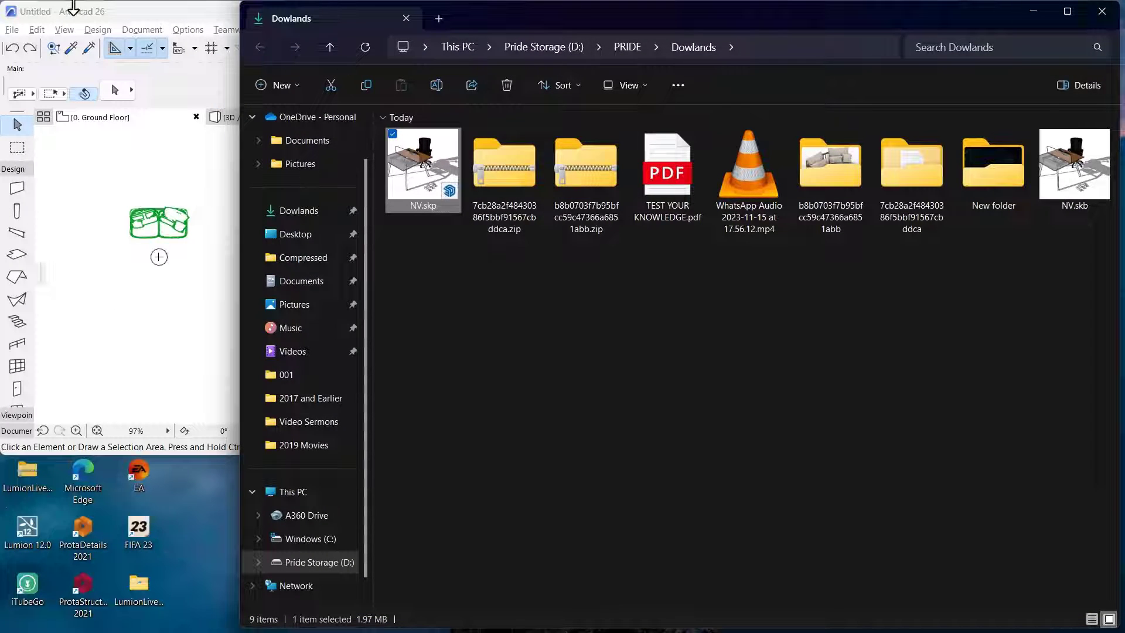
{"action": "left_click", "coordinate": [124, 20]}
{"action": "left_click", "coordinate": [991, 350]}
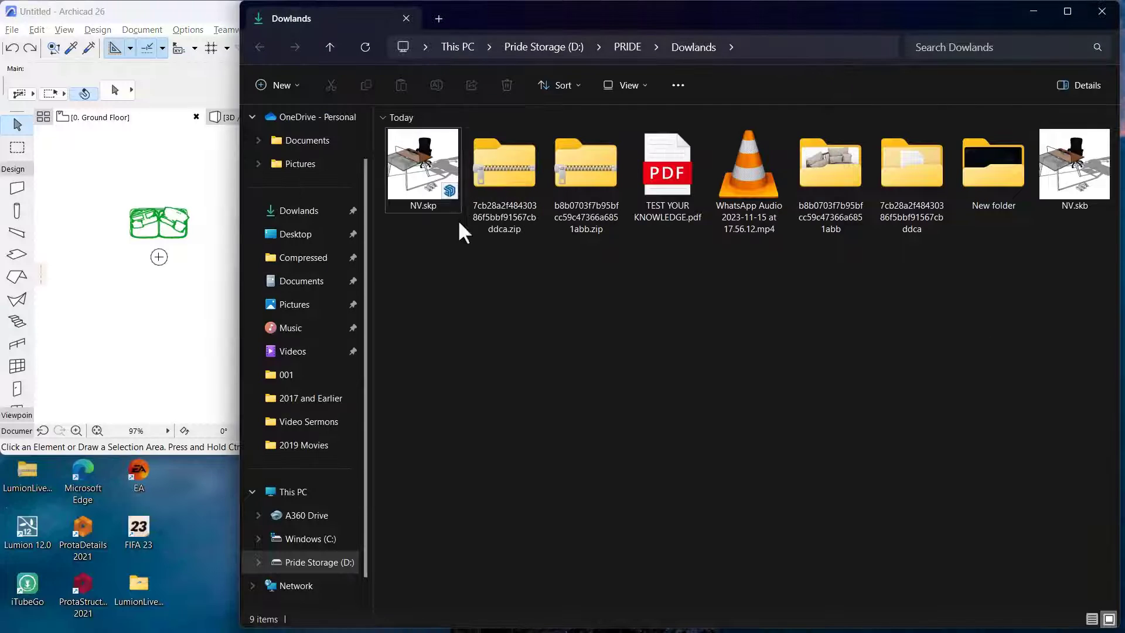
{"action": "left_click_drag", "start_coordinate": [422, 200], "coordinate": [134, 385]}
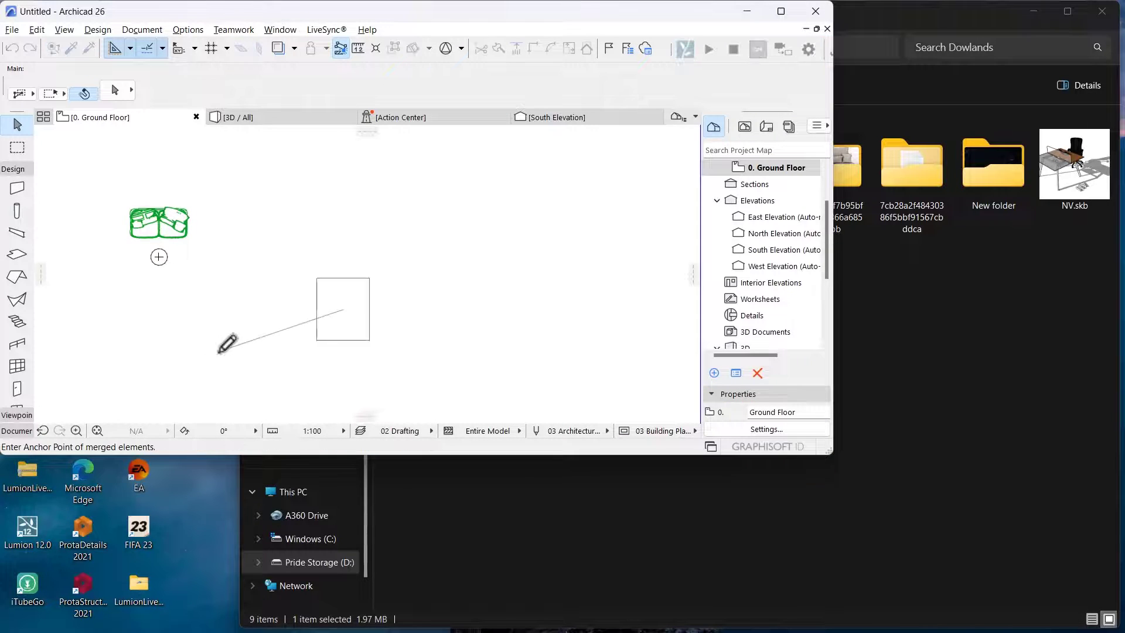
Anchor the NV workstation on the ground floor plan, then maximize Archicad and center the view on it
{"action": "left_click", "coordinate": [212, 335]}
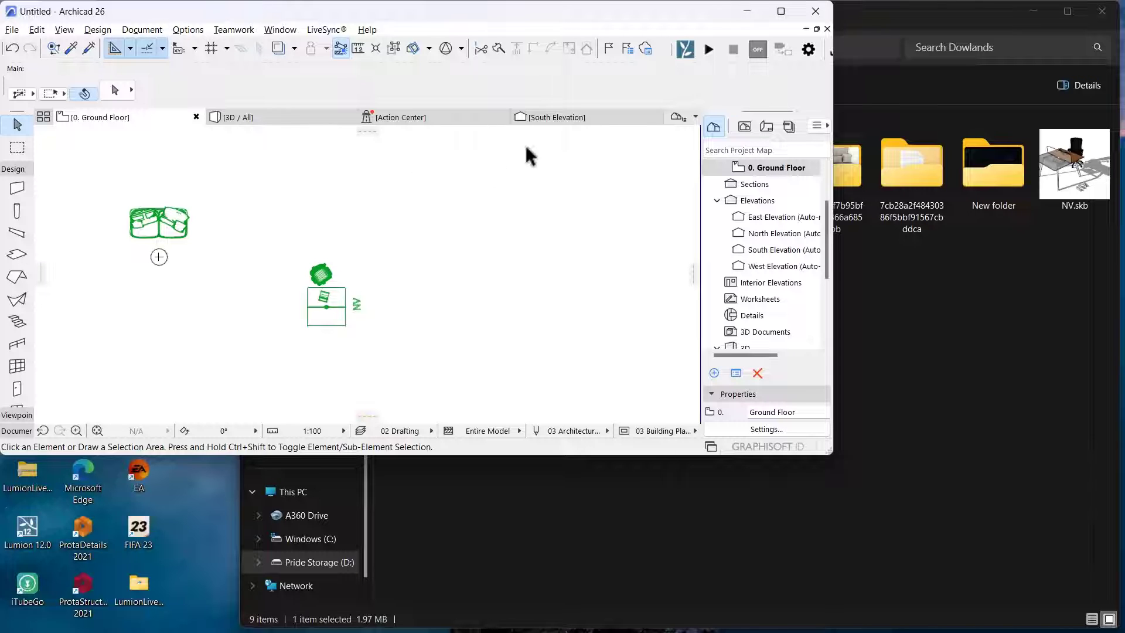
{"action": "left_click", "coordinate": [782, 11]}
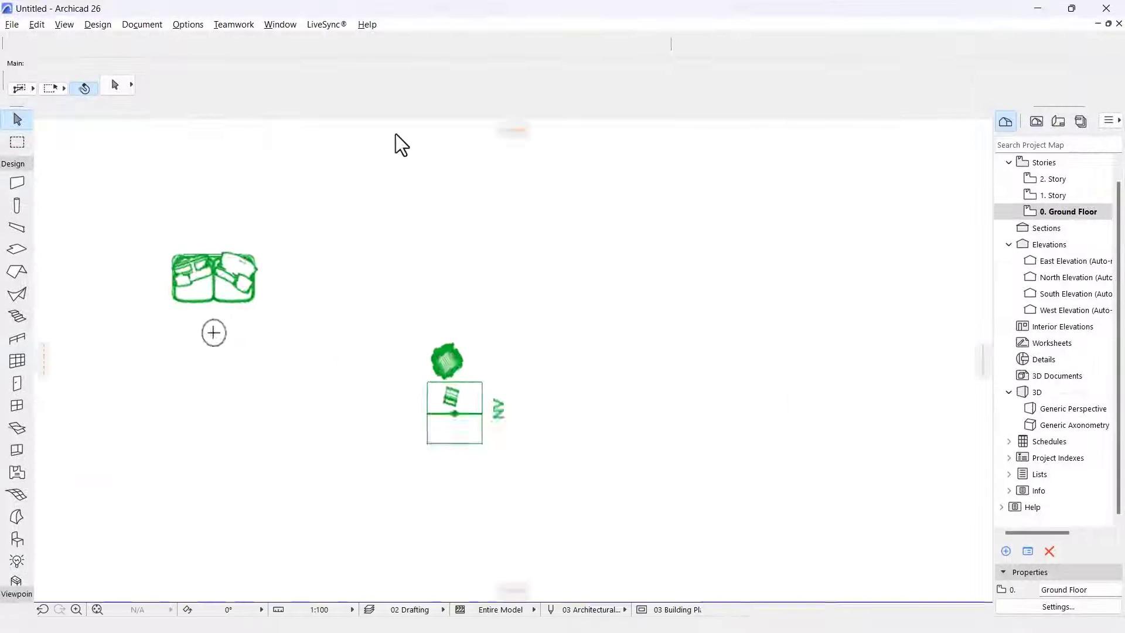
{"action": "scroll", "coordinate": [322, 277], "scroll_direction": "up", "scroll_amount": 3}
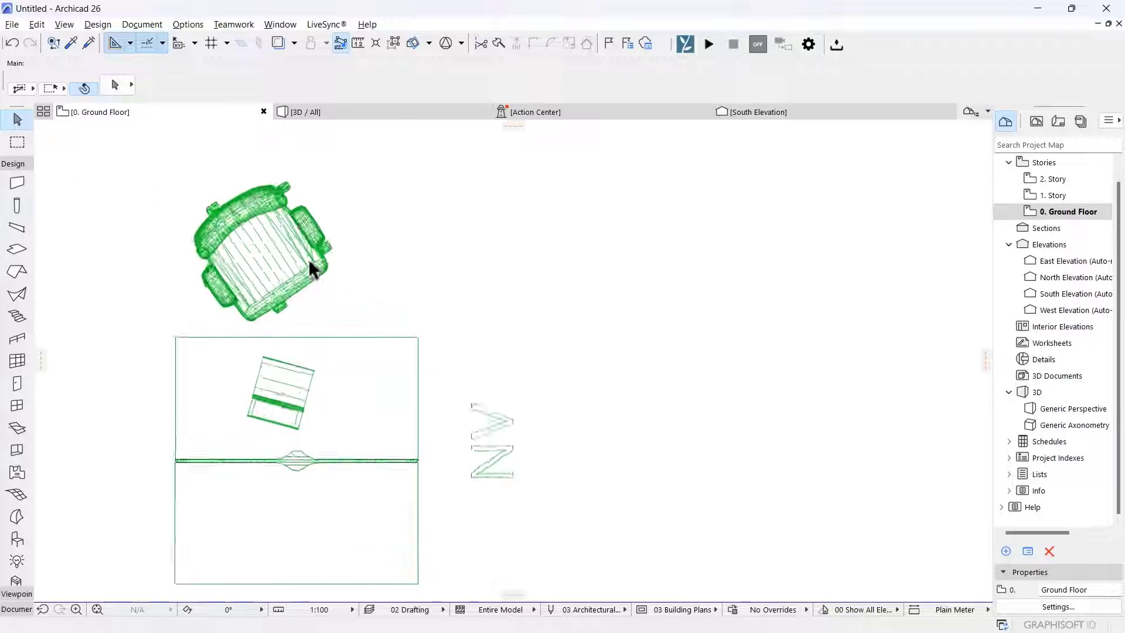
{"action": "middle_click_drag", "start_coordinate": [314, 339], "coordinate": [324, 326]}
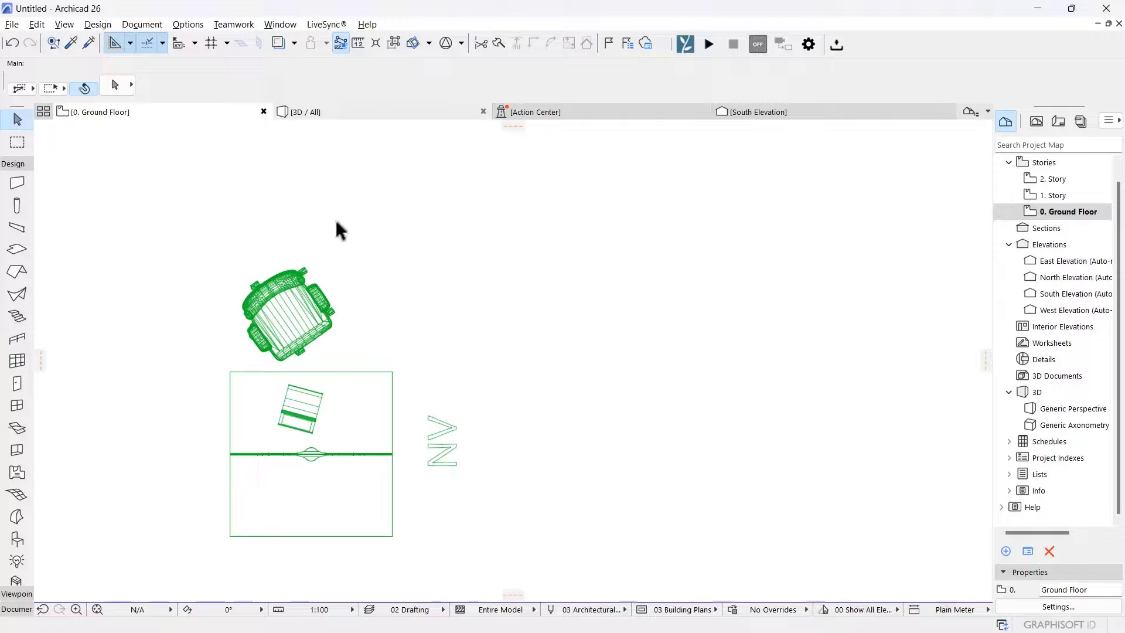
{"action": "left_click", "coordinate": [369, 112]}
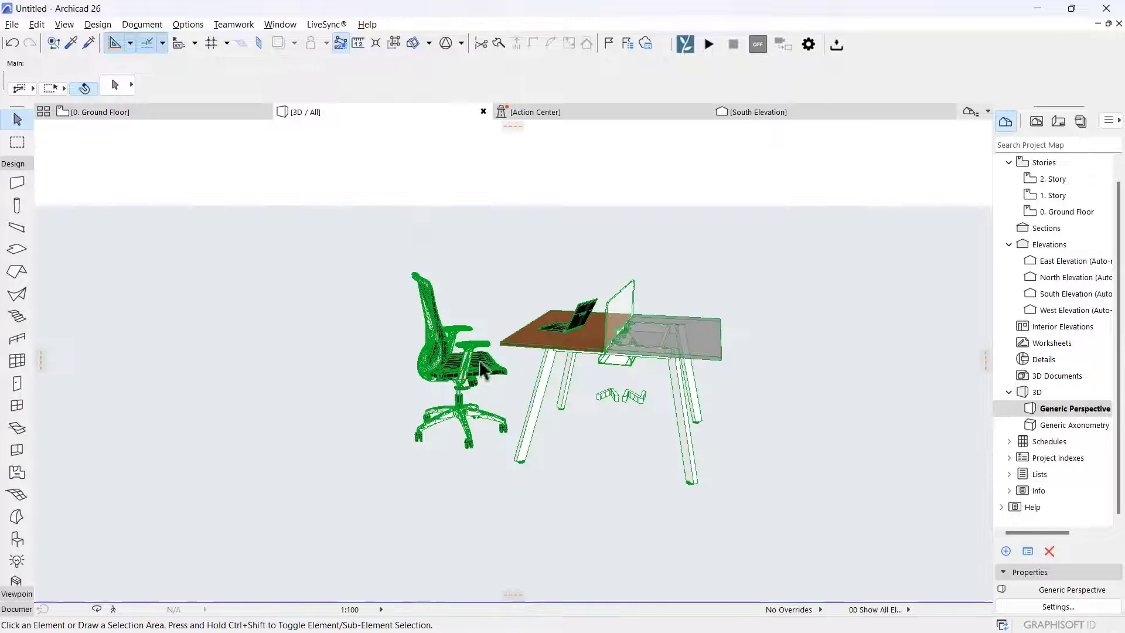
Orbit around the sofa, chair and desk to an eye-level front view of the desk
{"action": "scroll", "coordinate": [575, 340], "scroll_direction": "down", "scroll_amount": 3}
{"action": "middle_click_drag", "start_coordinate": [575, 336], "coordinate": [429, 341], "text": "shift"}
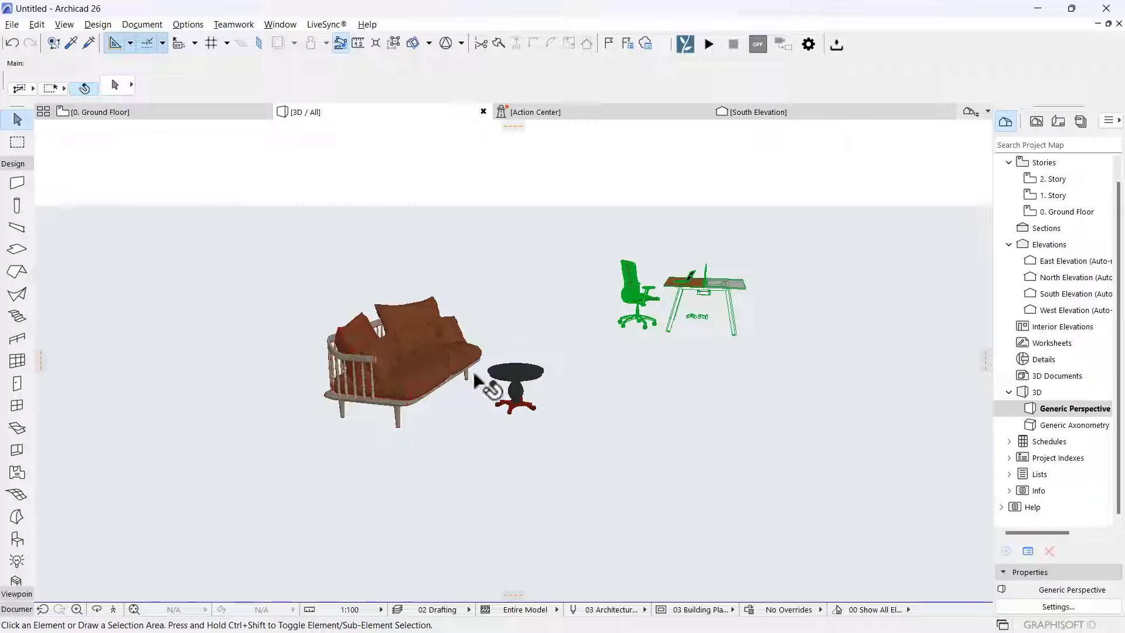
{"action": "middle_click_drag", "start_coordinate": [454, 412], "coordinate": [371, 351], "text": "shift"}
{"action": "scroll", "coordinate": [404, 305], "scroll_direction": "up", "scroll_amount": 3}
{"action": "middle_click_drag", "start_coordinate": [405, 305], "coordinate": [475, 364], "text": "shift"}
{"action": "scroll", "coordinate": [457, 349], "scroll_direction": "up", "scroll_amount": 3}
{"action": "scroll", "coordinate": [557, 410], "scroll_direction": "down", "scroll_amount": 3}
{"action": "middle_click_drag", "start_coordinate": [557, 409], "coordinate": [645, 354], "text": "shift"}
{"action": "scroll", "coordinate": [595, 439], "scroll_direction": "up", "scroll_amount": 5}
{"action": "middle_click_drag", "start_coordinate": [584, 515], "coordinate": [246, 495], "text": "shift"}
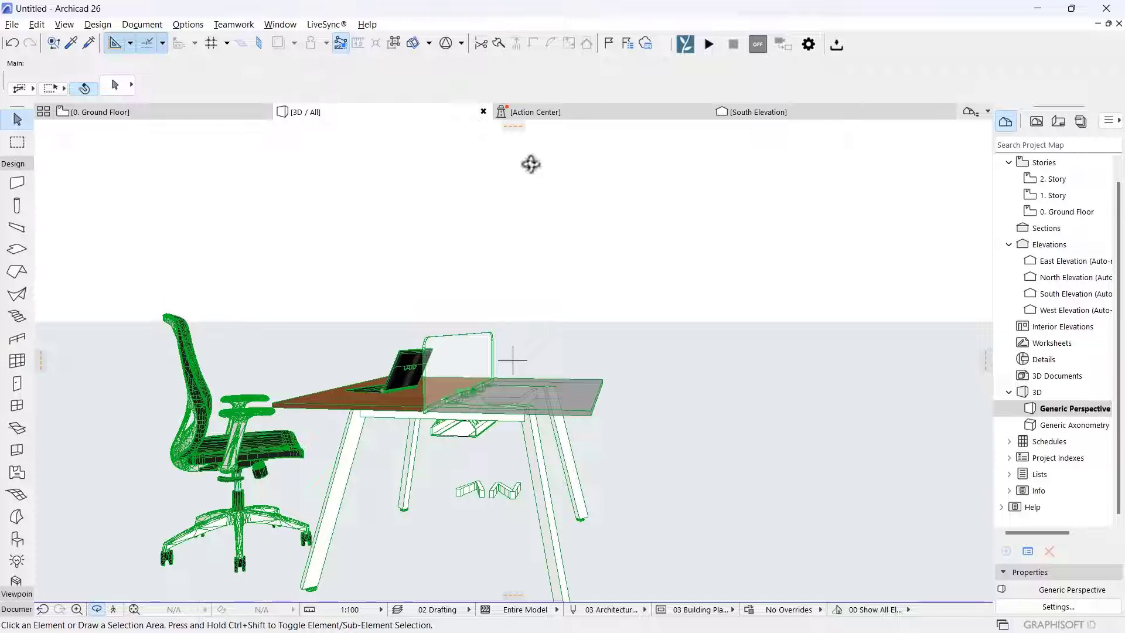
Orbit to show the desk with the sofa behind, then select the imported NV0 workstation object
{"action": "scroll", "coordinate": [316, 410], "scroll_direction": "down", "scroll_amount": 5}
{"action": "middle_click_drag", "start_coordinate": [316, 410], "coordinate": [253, 451], "text": "shift"}
{"action": "scroll", "coordinate": [256, 414], "scroll_direction": "up", "scroll_amount": 6}
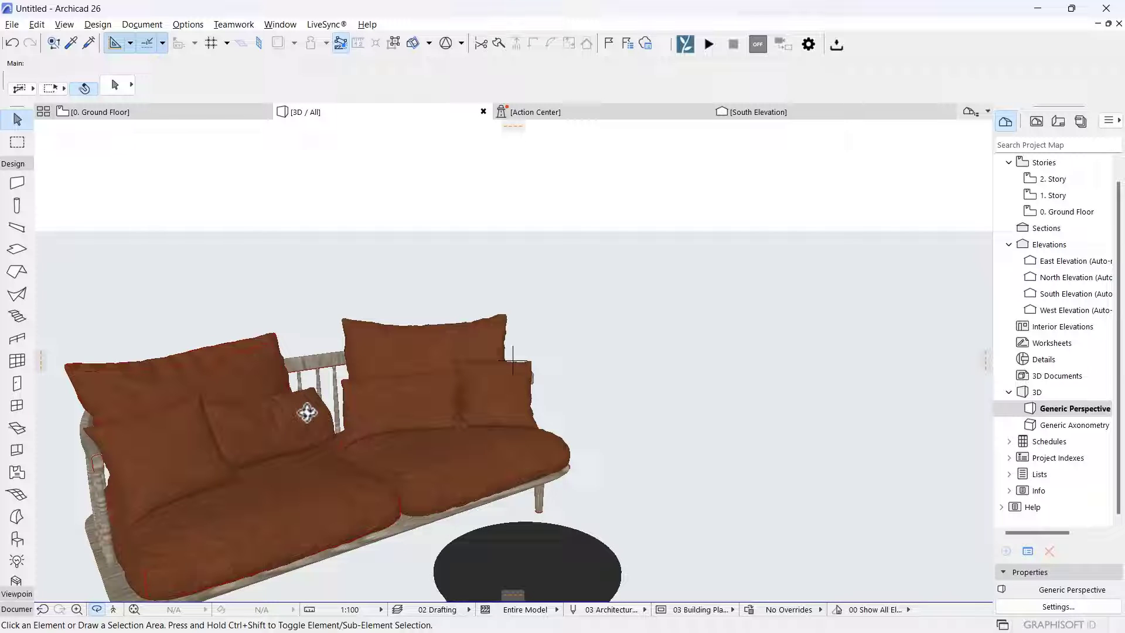
{"action": "middle_click_drag", "start_coordinate": [301, 432], "coordinate": [570, 412], "text": "shift"}
{"action": "middle_click_drag", "start_coordinate": [652, 516], "coordinate": [314, 397], "text": "shift"}
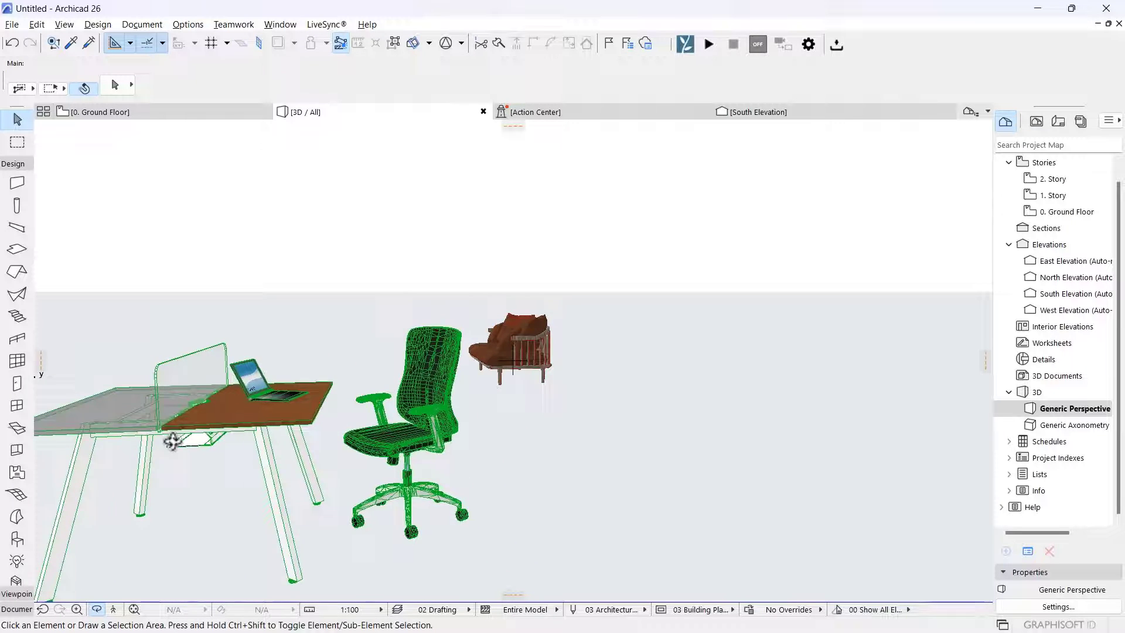
{"action": "middle_click_drag", "start_coordinate": [171, 442], "coordinate": [274, 426], "text": "shift"}
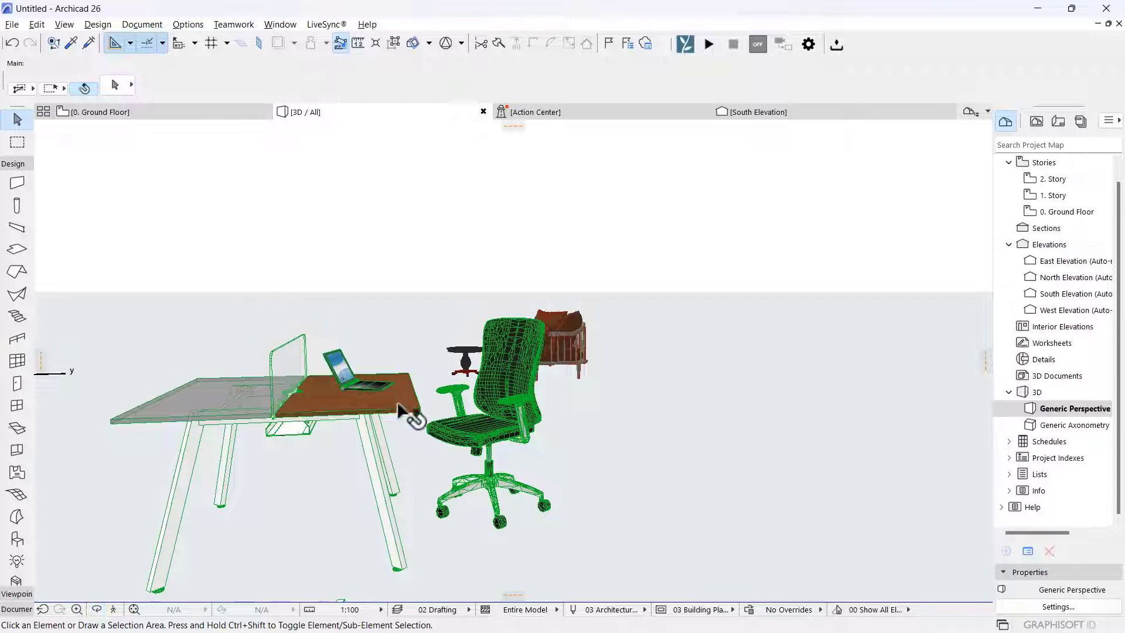
{"action": "left_click", "coordinate": [422, 422]}
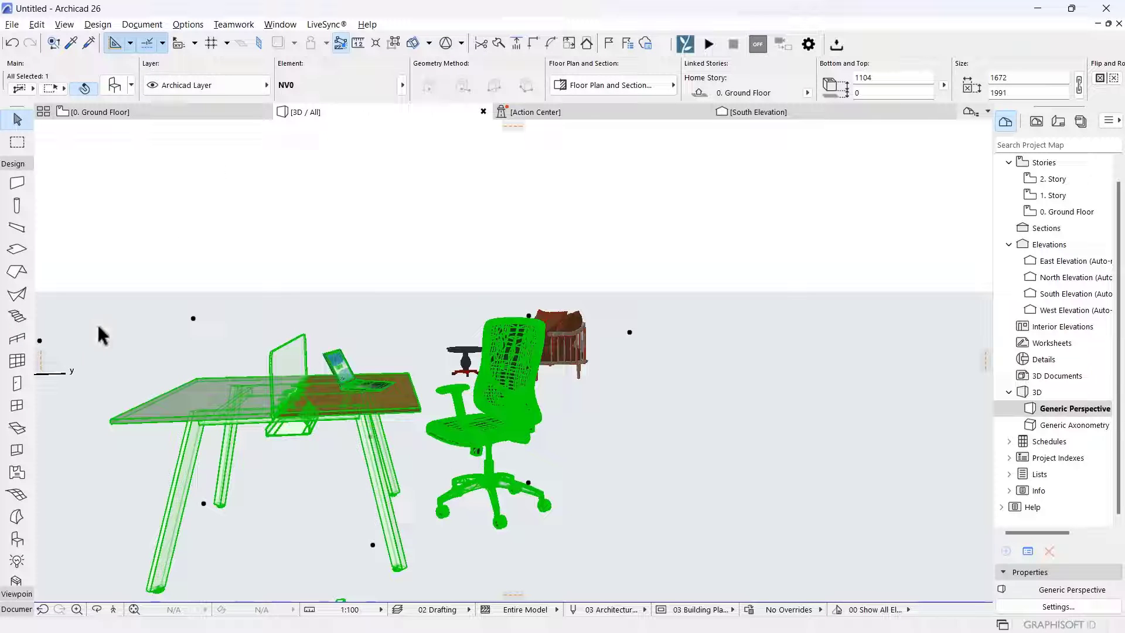
{"action": "left_click", "coordinate": [115, 85]}
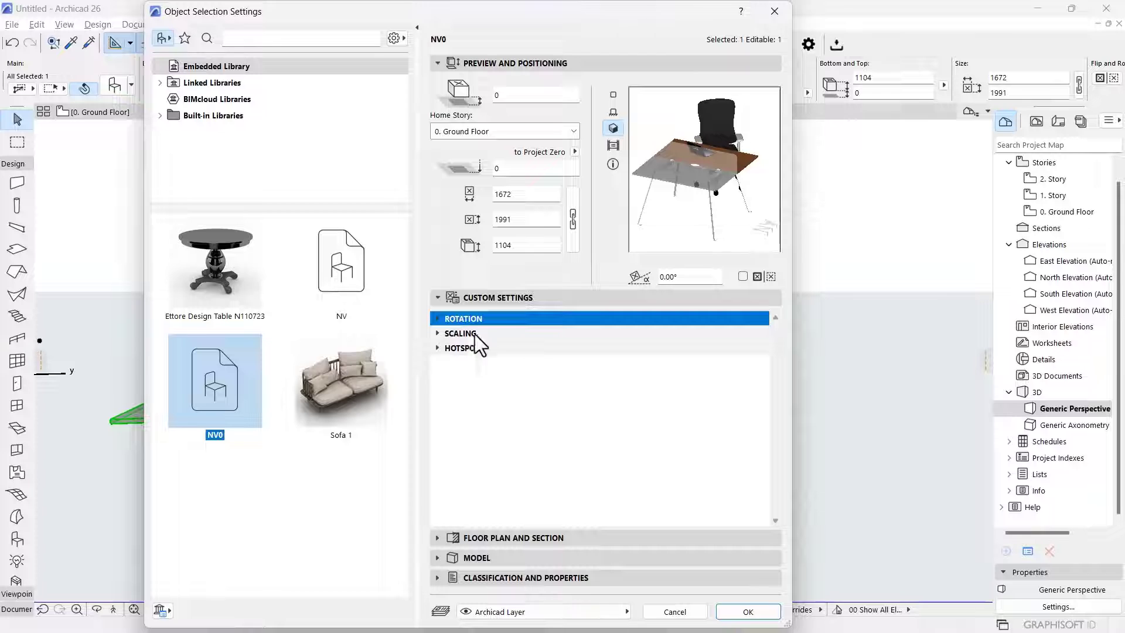
{"action": "left_click", "coordinate": [438, 334]}
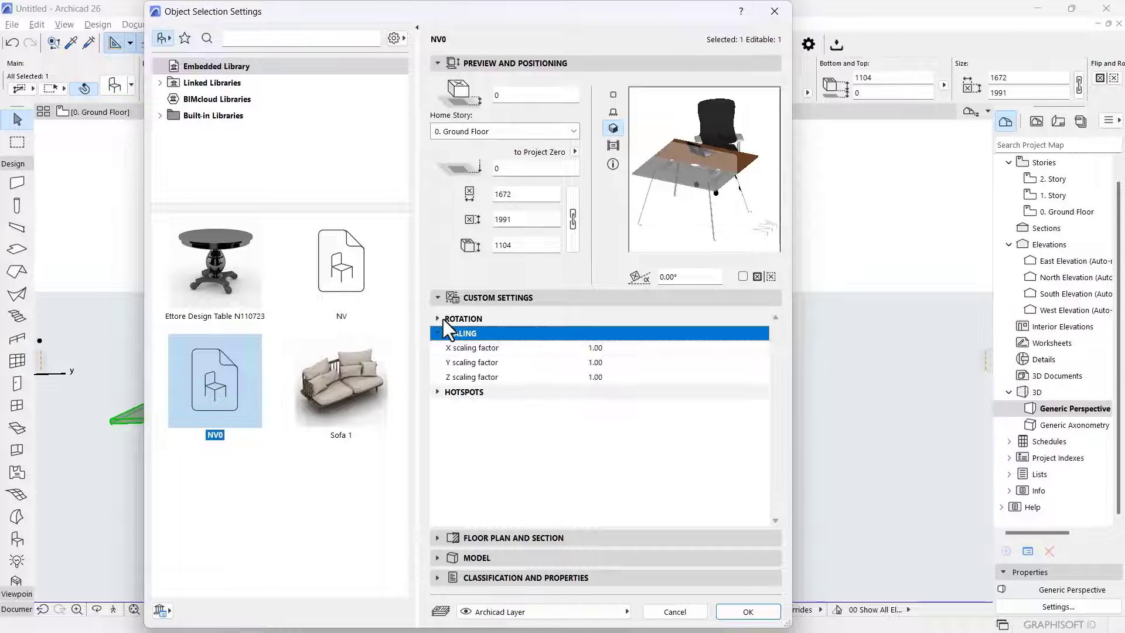
{"action": "left_click", "coordinate": [438, 319]}
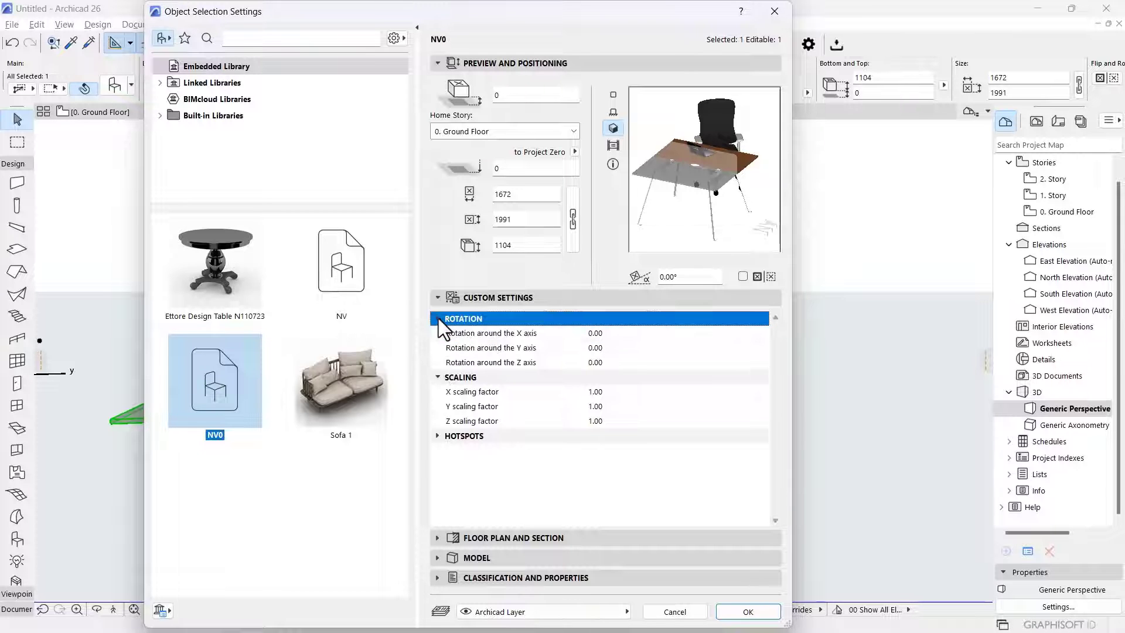
{"action": "left_click", "coordinate": [438, 437]}
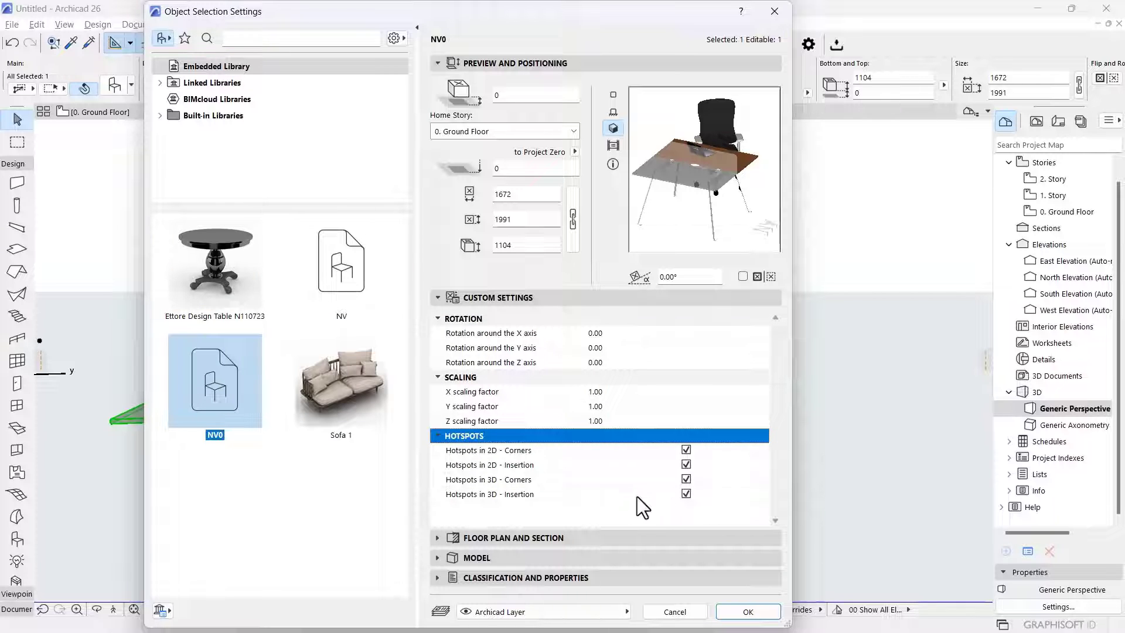
{"action": "left_click", "coordinate": [748, 611]}
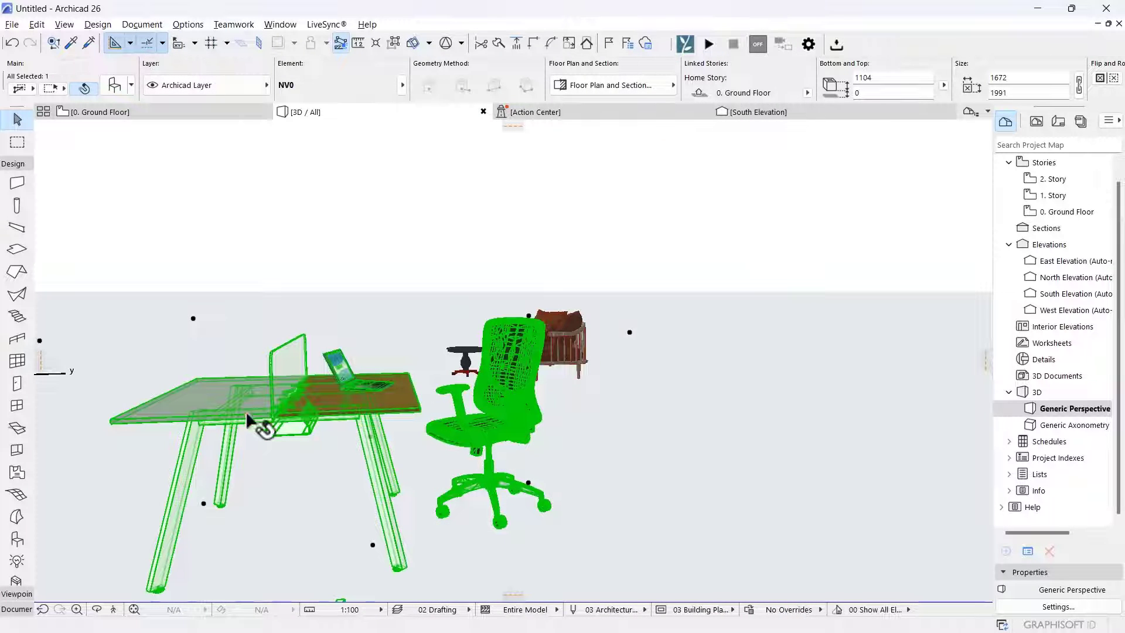
{"action": "middle_click_drag", "start_coordinate": [450, 337], "coordinate": [436, 328]}
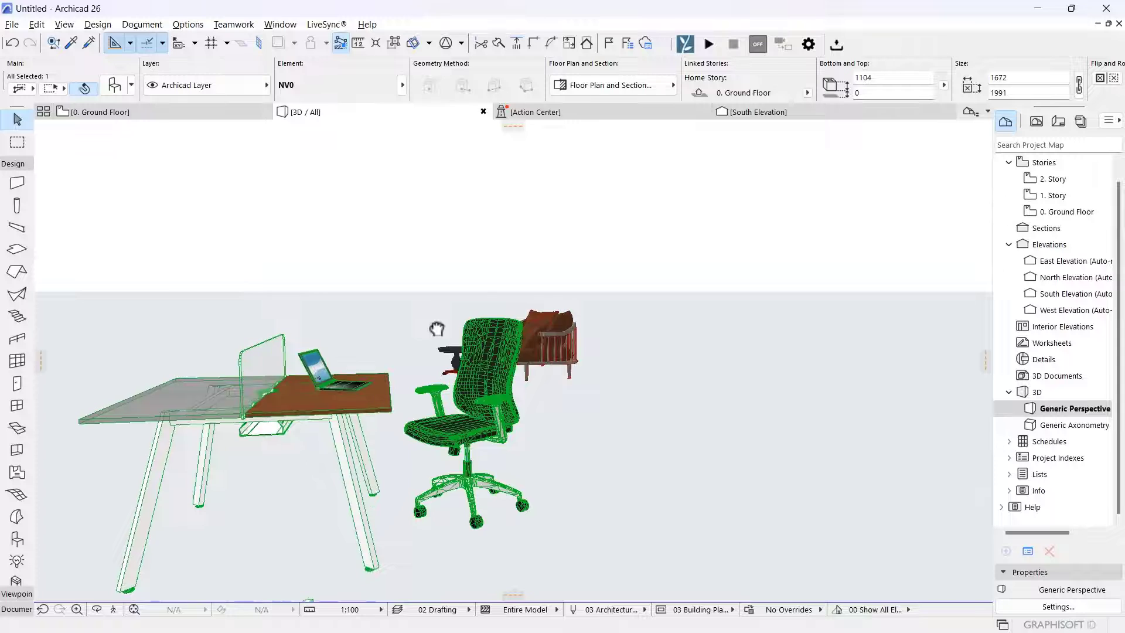
{"action": "left_click", "coordinate": [305, 239]}
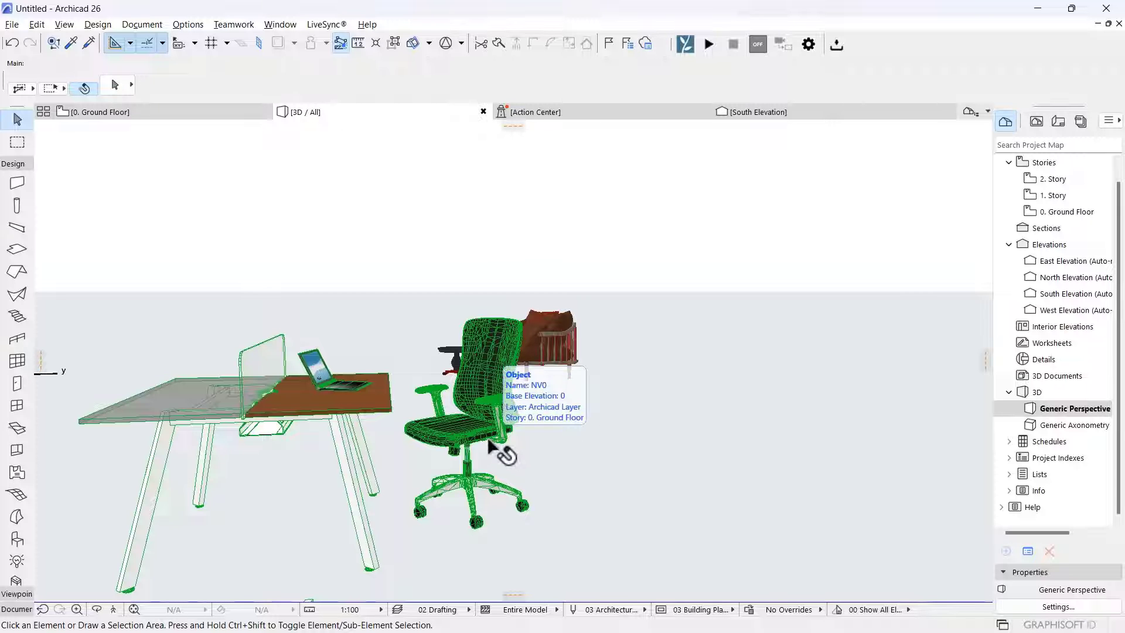
{"action": "middle_click_drag", "start_coordinate": [611, 413], "coordinate": [624, 431], "text": "shift"}
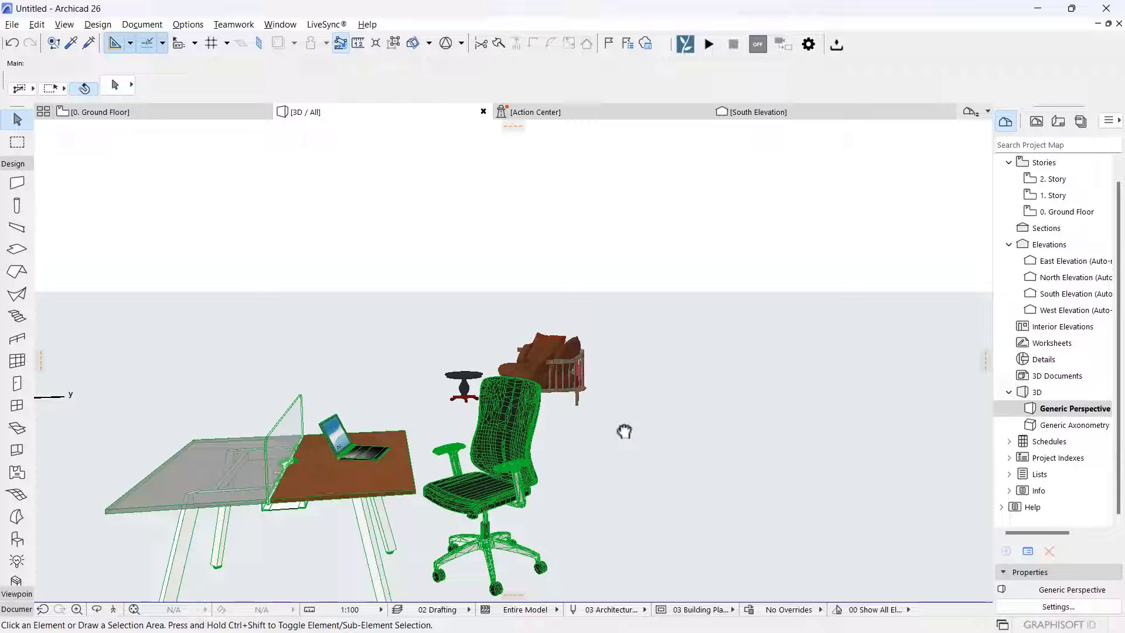